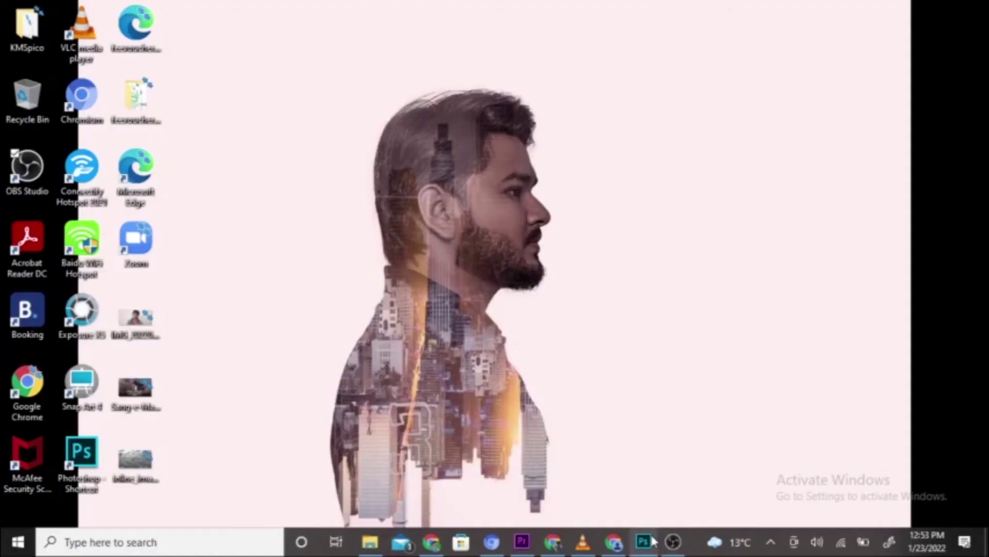
- Open the portrait photo IMG_20220121_231909.jpg in Photoshop
click(652, 539)
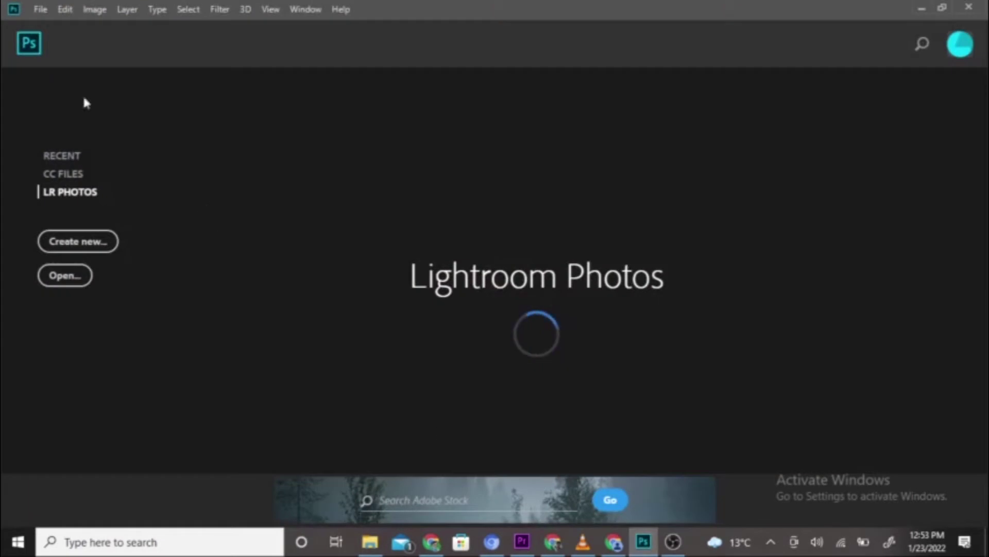
click(43, 12)
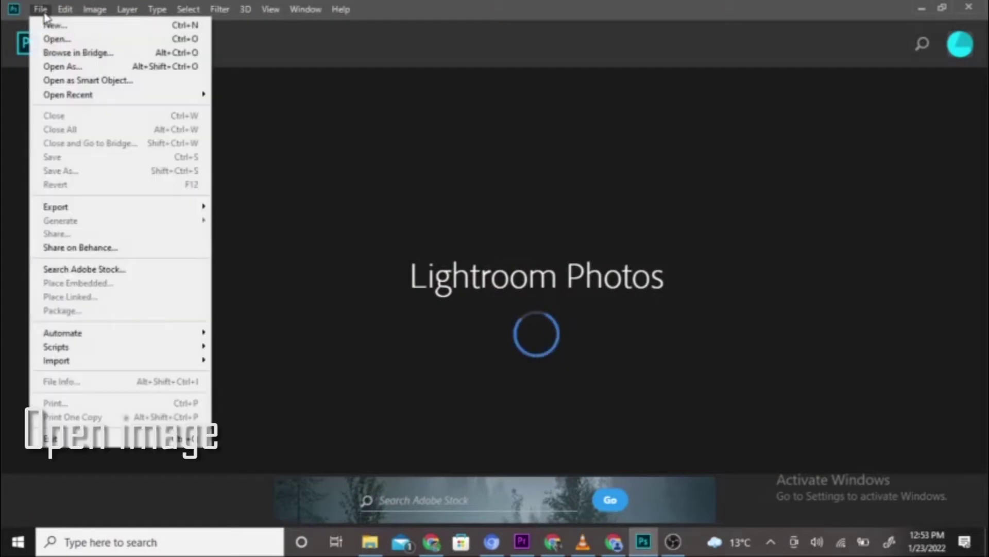
click(57, 38)
double_click(174, 217)
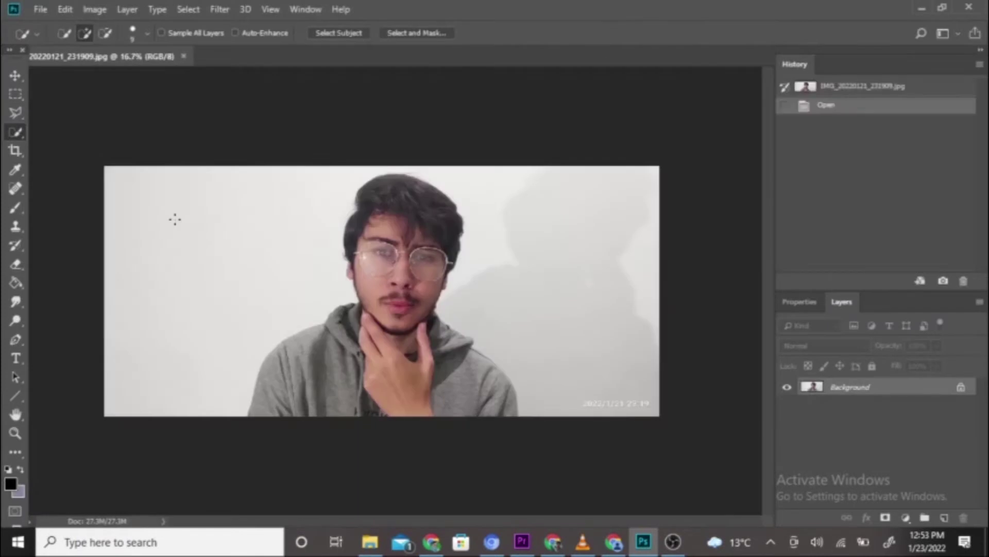
- Select the person automatically with Quick Selection's Select Subject
alt+click(15, 132)
alt+click(16, 132)
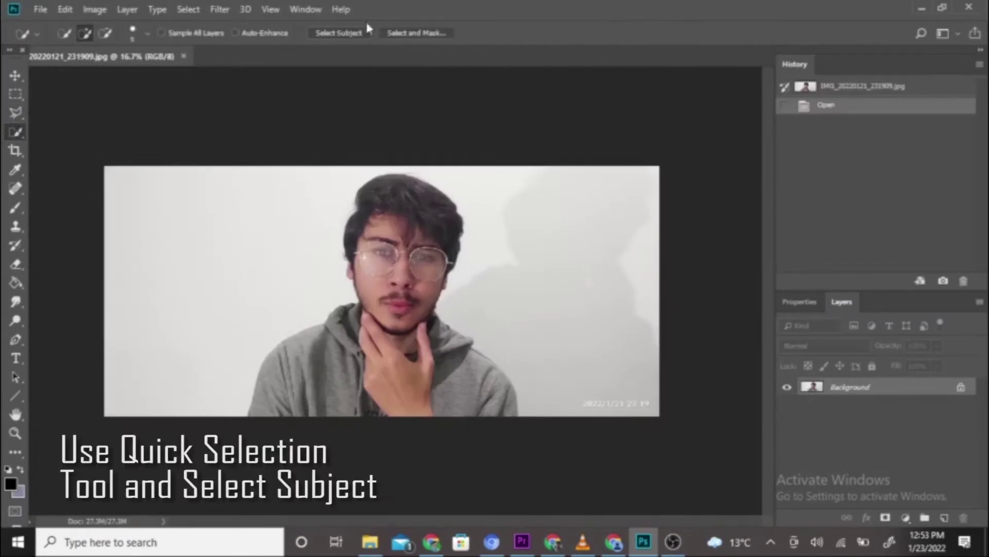
click(361, 33)
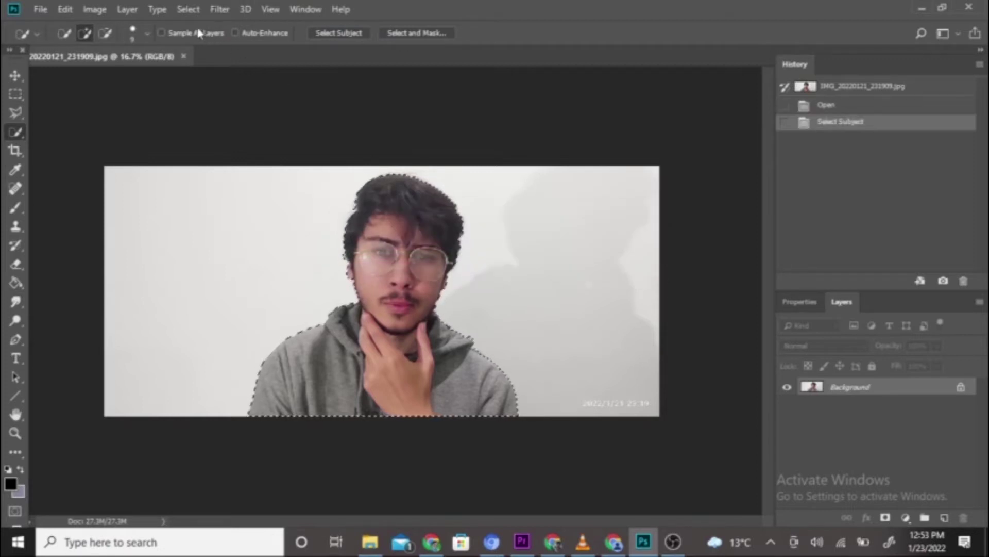
click(185, 10)
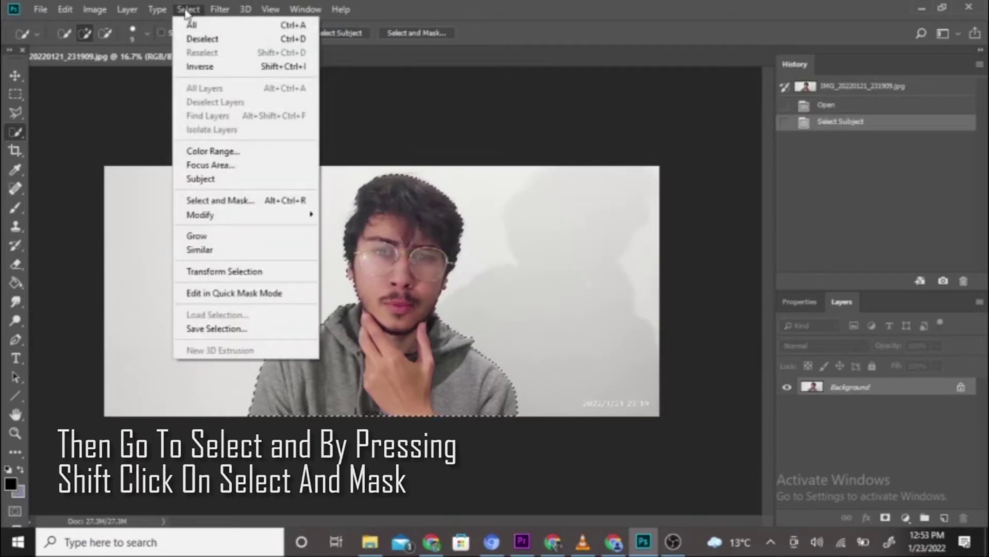
- In Select and Mask, refine the hair, cheek and chin edges with a 200 brush, and apply
shift+click(292, 202)
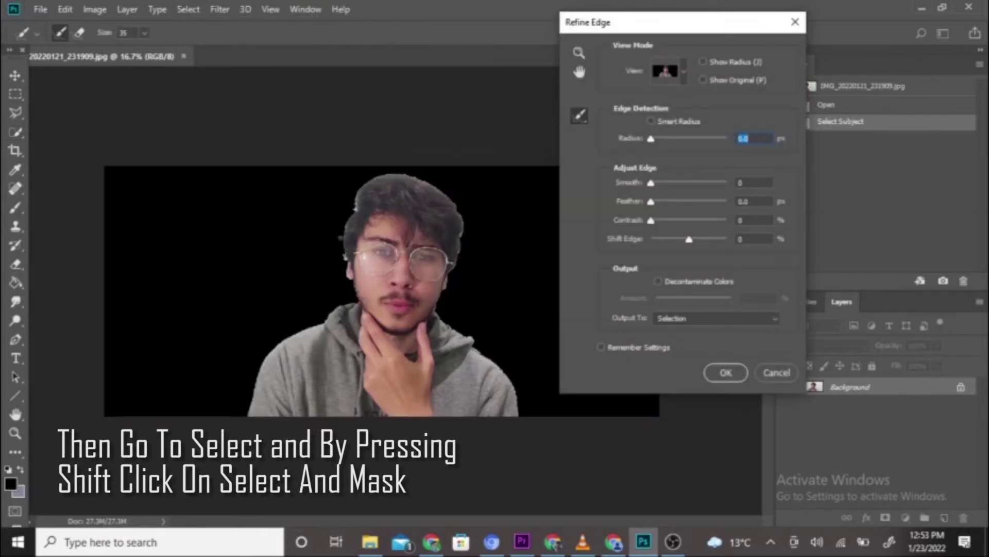
key(bracketright)
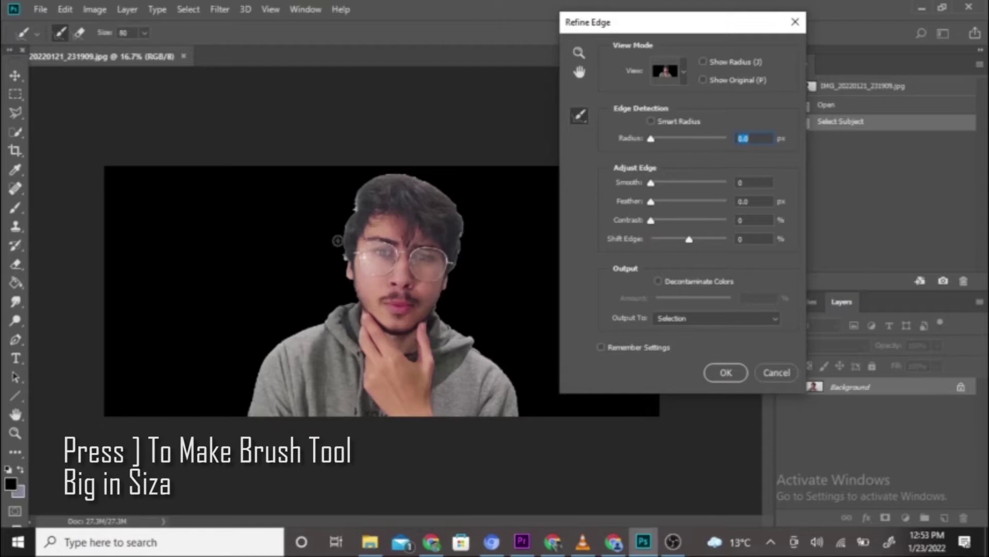
key(bracketright)
key(bracketright)
mouse_move(340, 254)
mouse_down()
mouse_move(364, 198)
mouse_move(413, 171)
mouse_move(458, 221)
mouse_move(457, 278)
mouse_up()
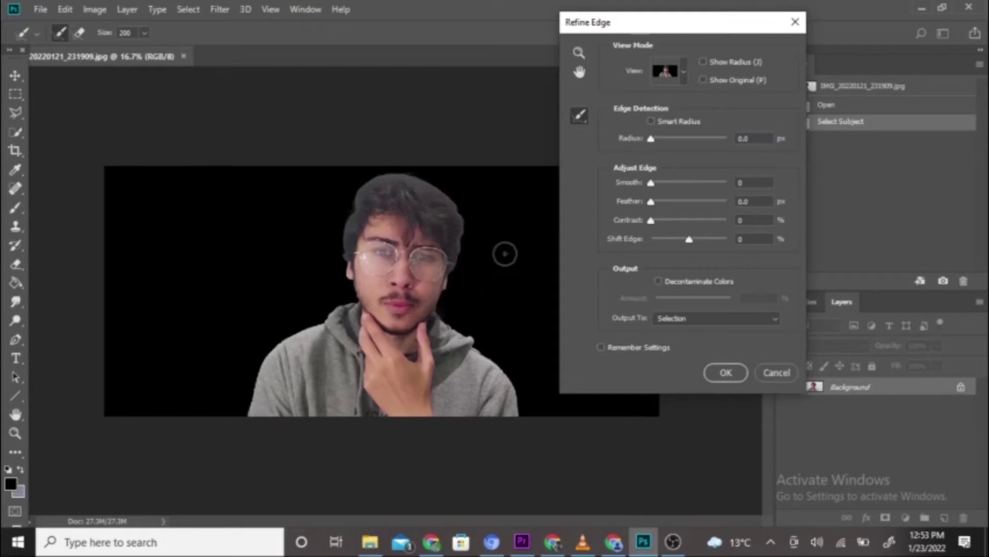
drag(341, 277, 361, 309)
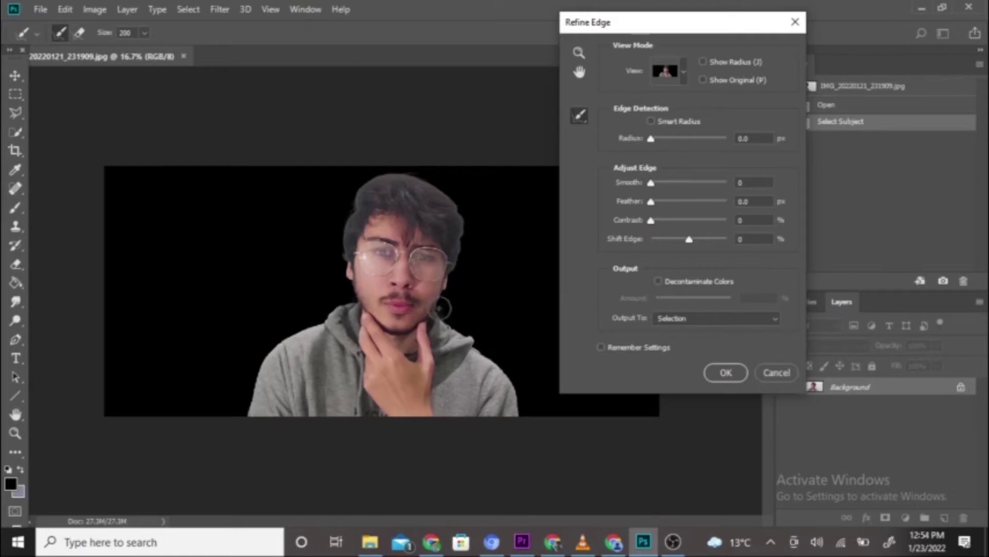
drag(444, 321, 454, 319)
click(724, 375)
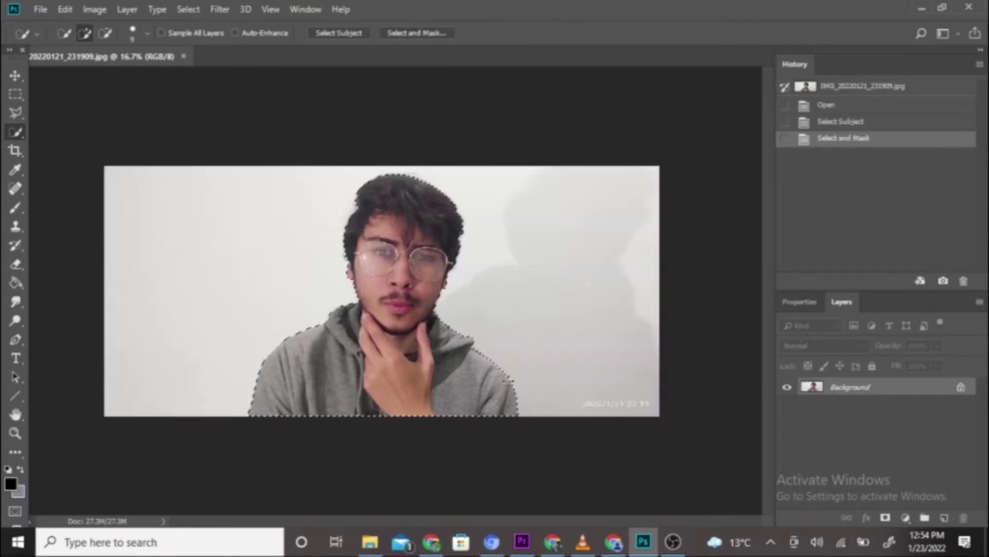
- Copy the person to Layer 1 and the inverted surroundings from Background to Layer 2
key(ctrl+j)
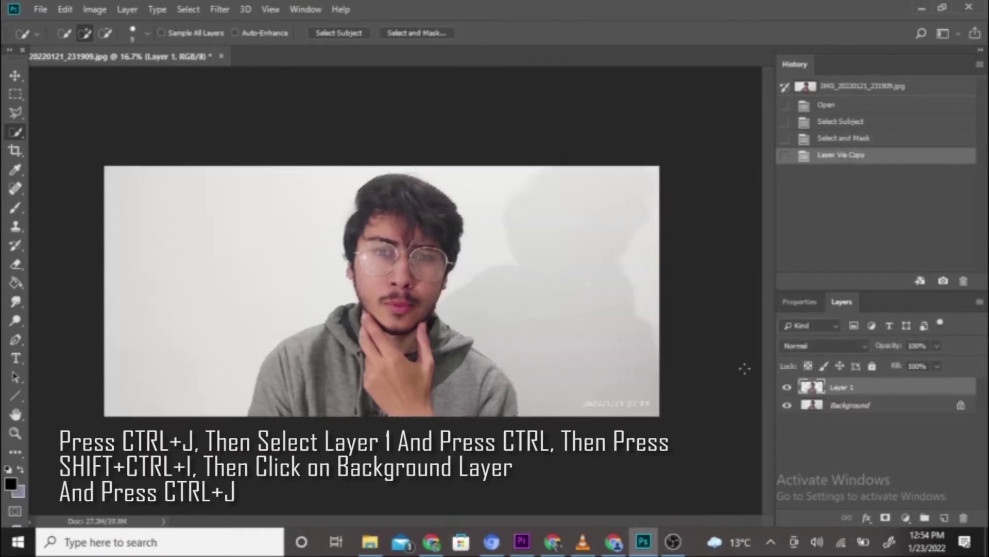
ctrl+click(812, 390)
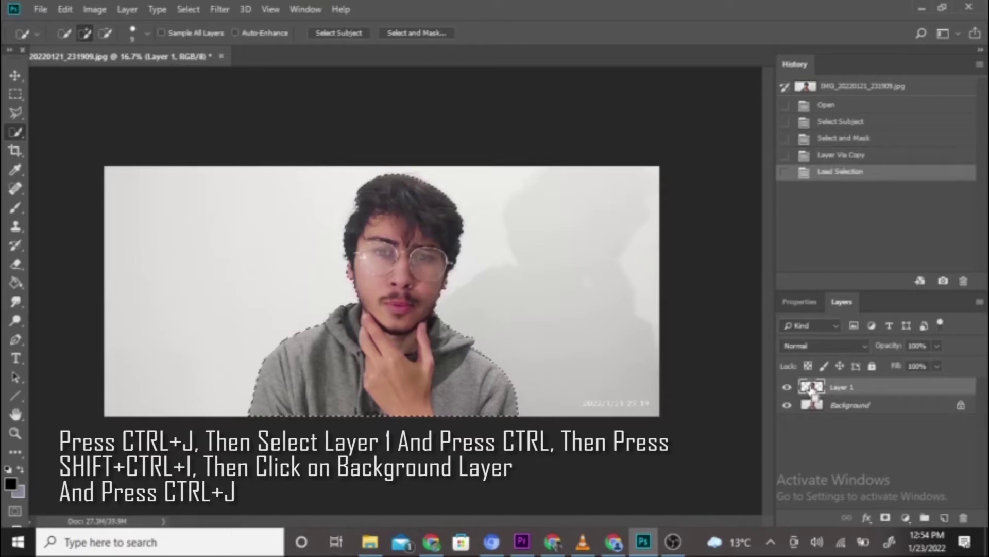
key(ctrl+shift+i)
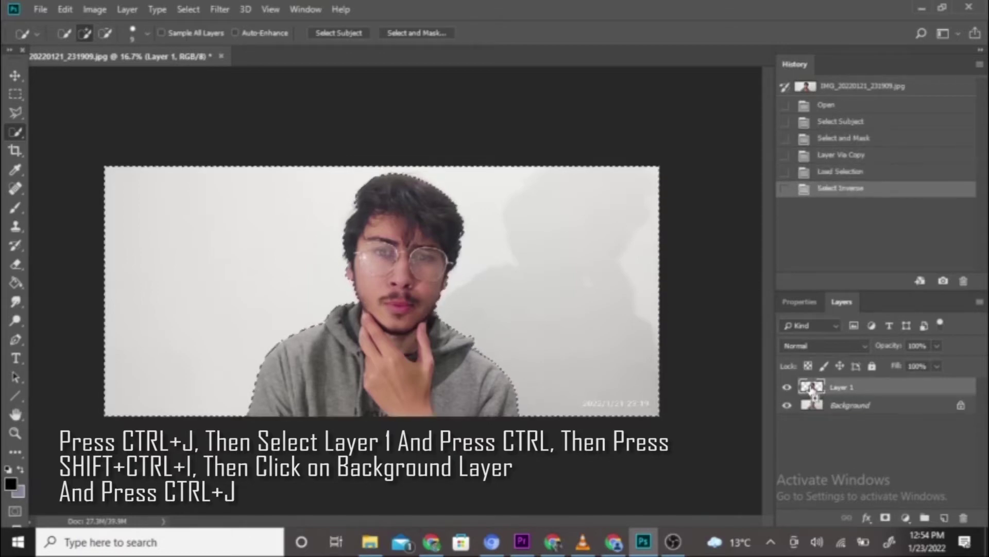
click(859, 406)
key(ctrl+j)
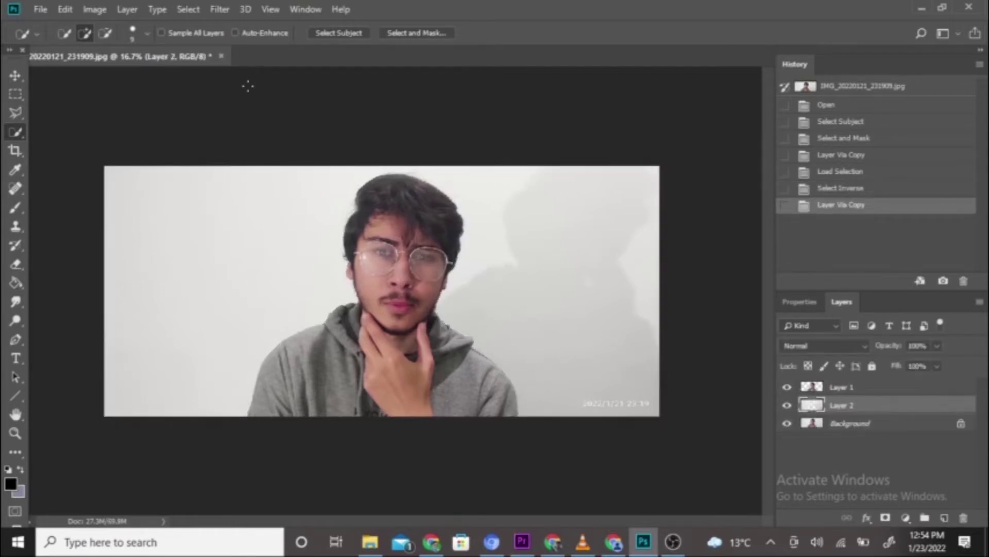
click(39, 9)
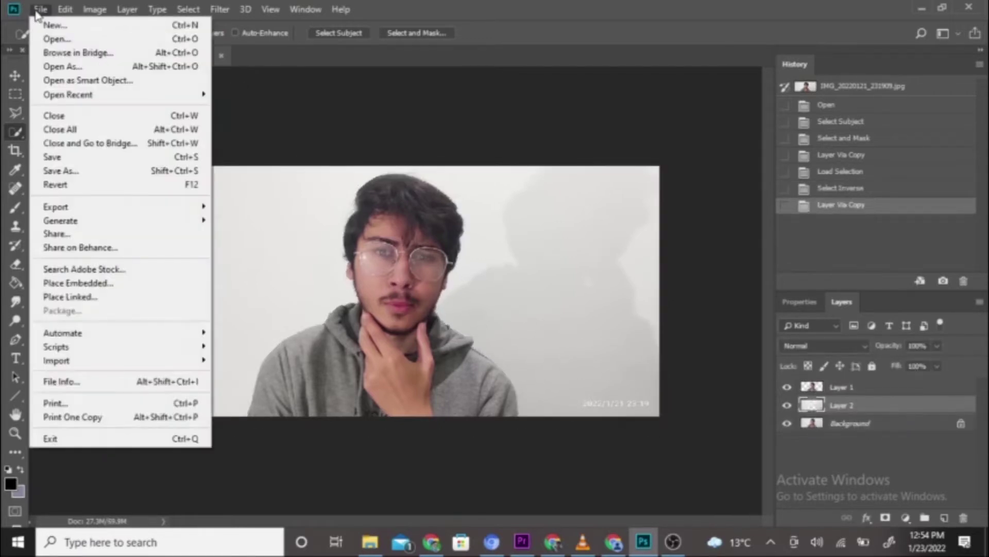
- Open inline_image_preview.jpg and drag the hexagon image into the portrait as Layer 3
click(49, 41)
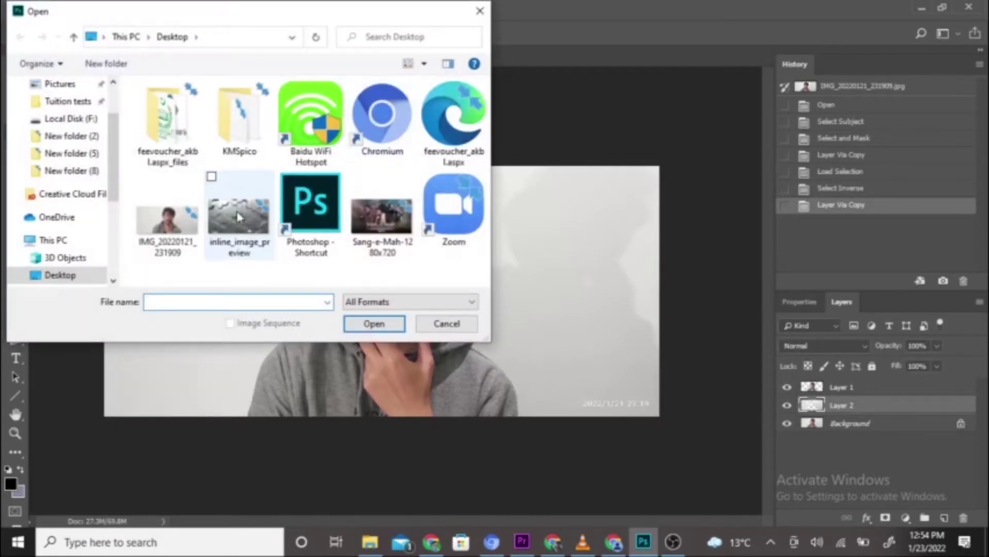
click(238, 217)
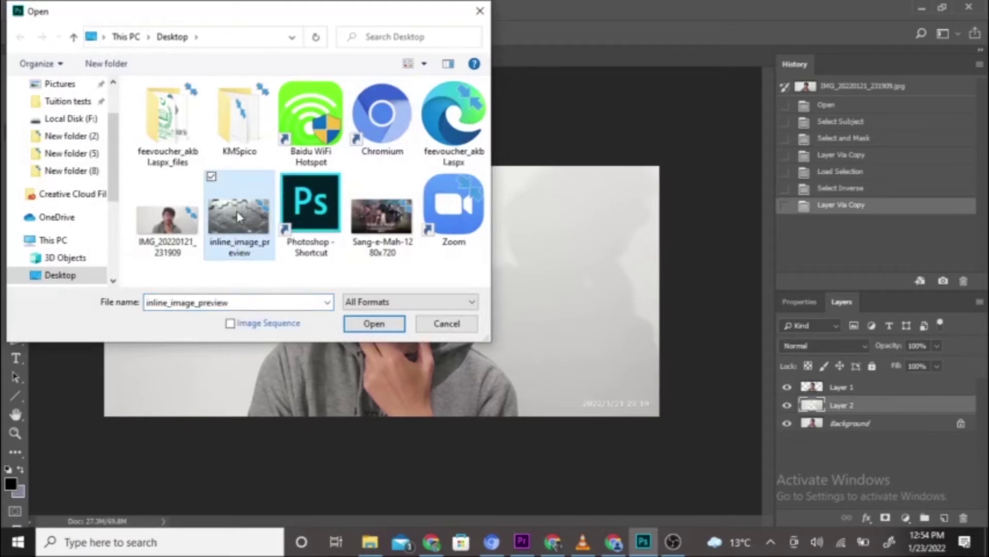
double_click(239, 217)
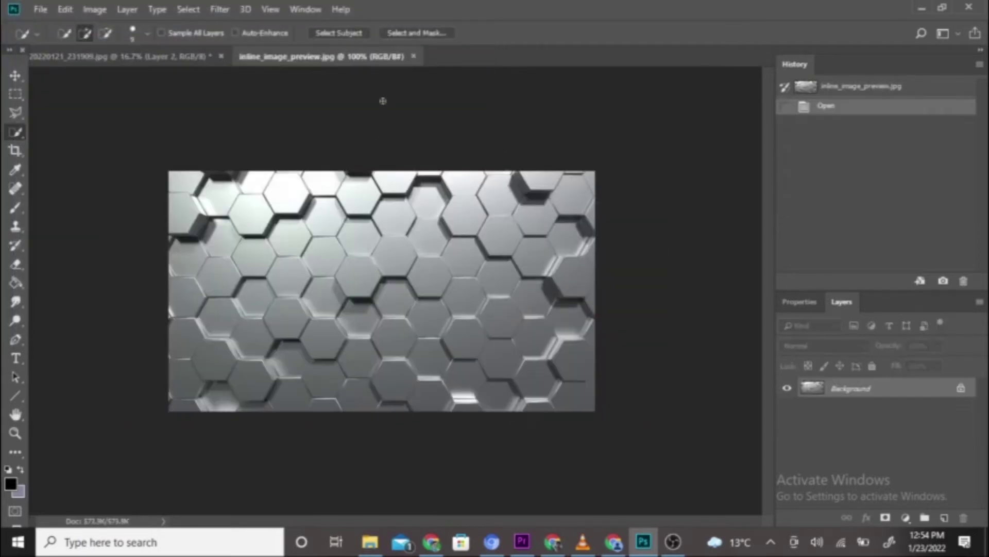
drag(375, 62, 386, 103)
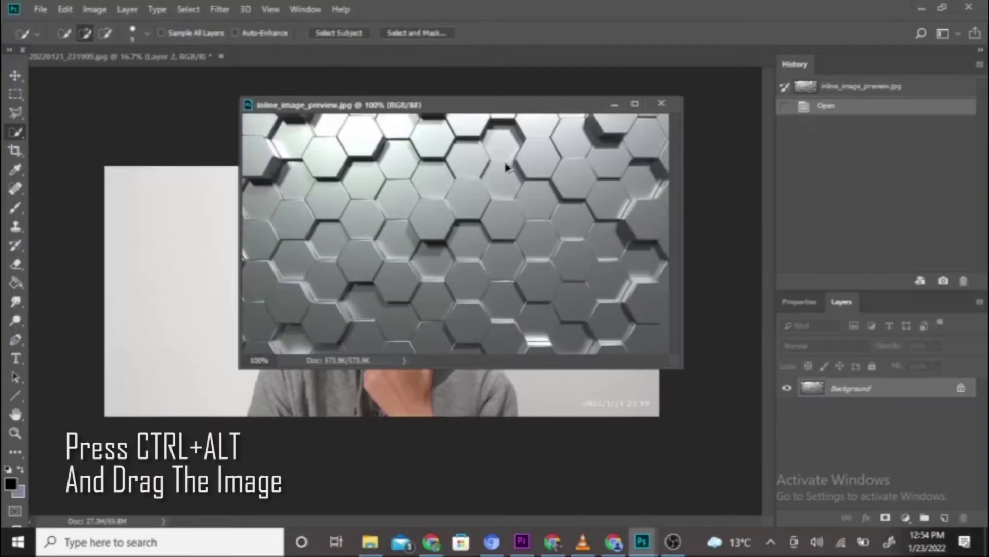
drag(498, 181, 206, 235)
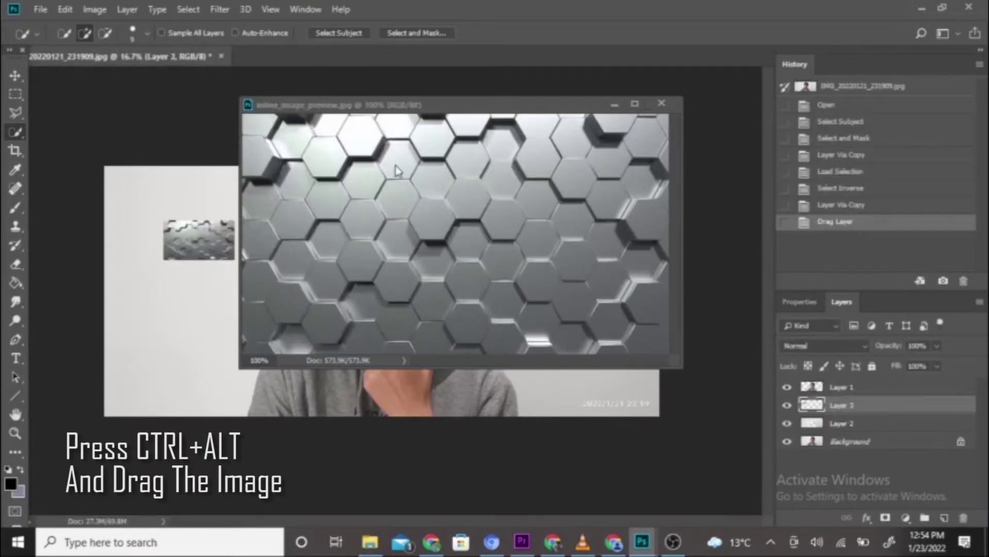
click(615, 104)
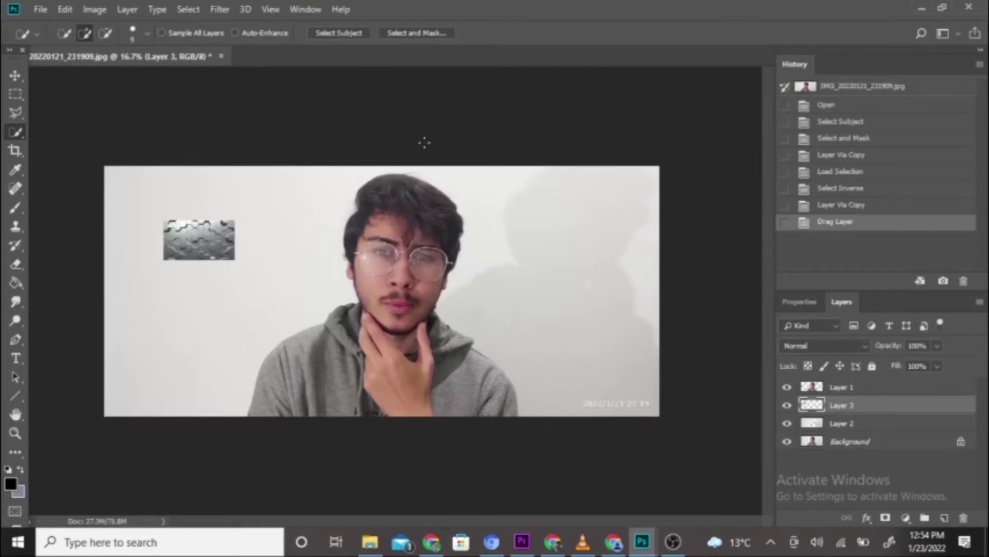
- Crop outward to add empty canvas above and to the left of the portrait
key(c)
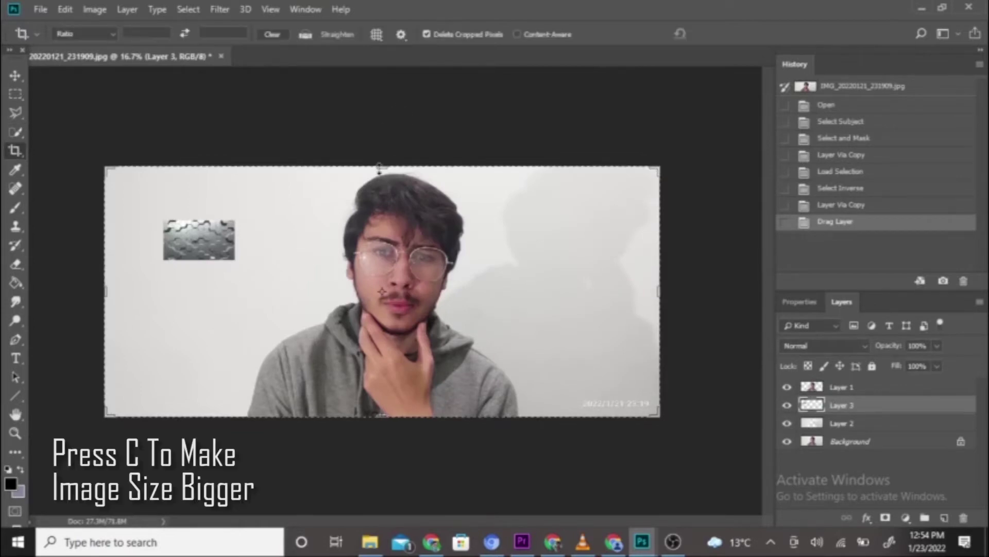
drag(381, 165, 380, 103)
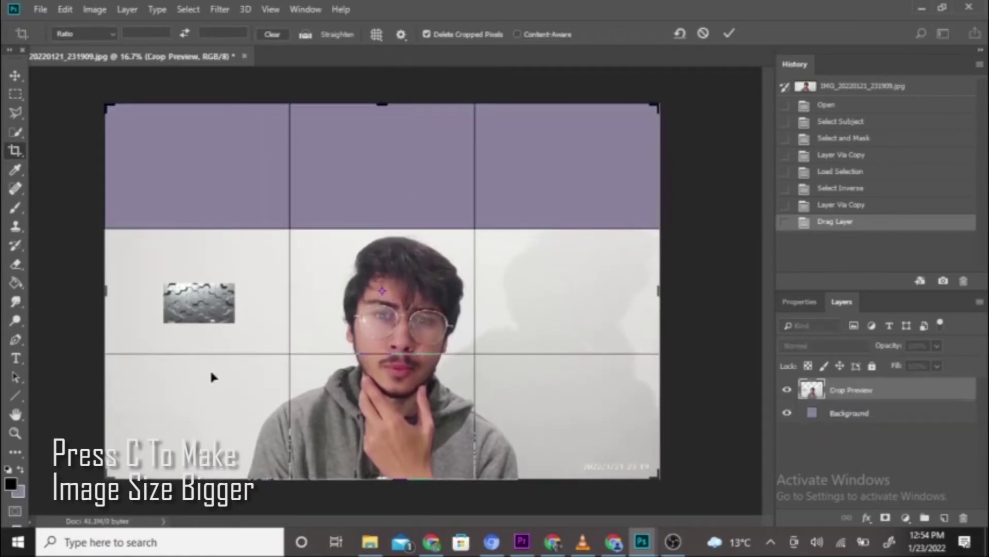
drag(106, 291, 34, 283)
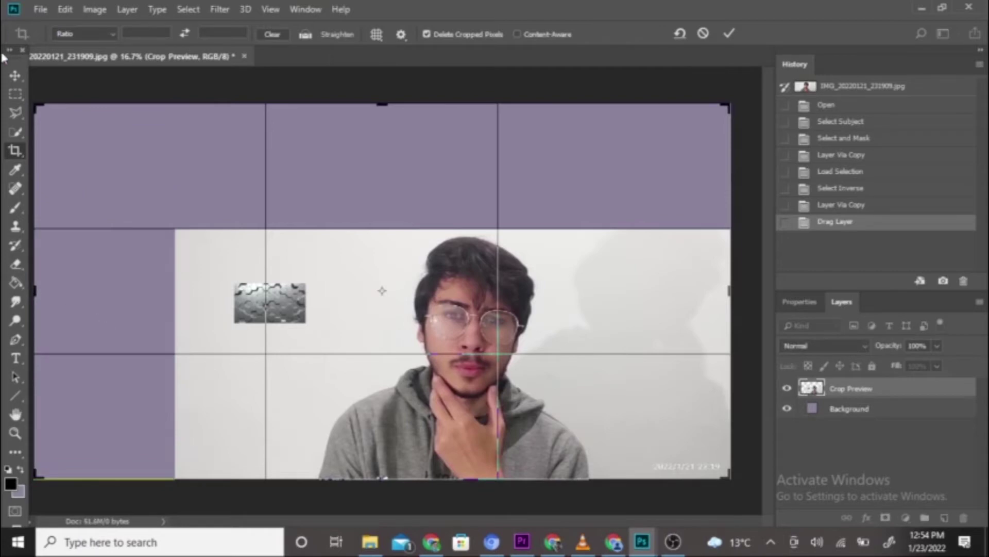
click(15, 76)
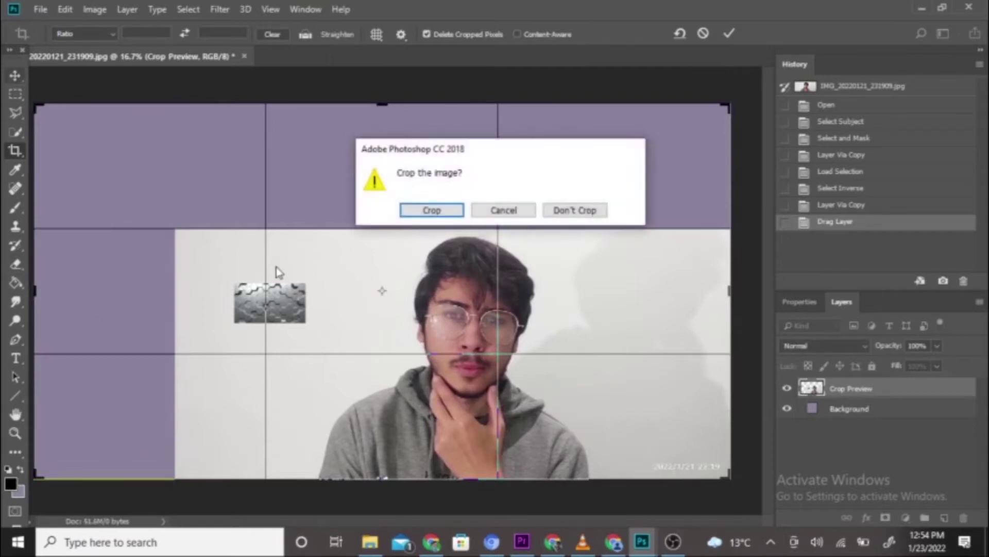
click(428, 210)
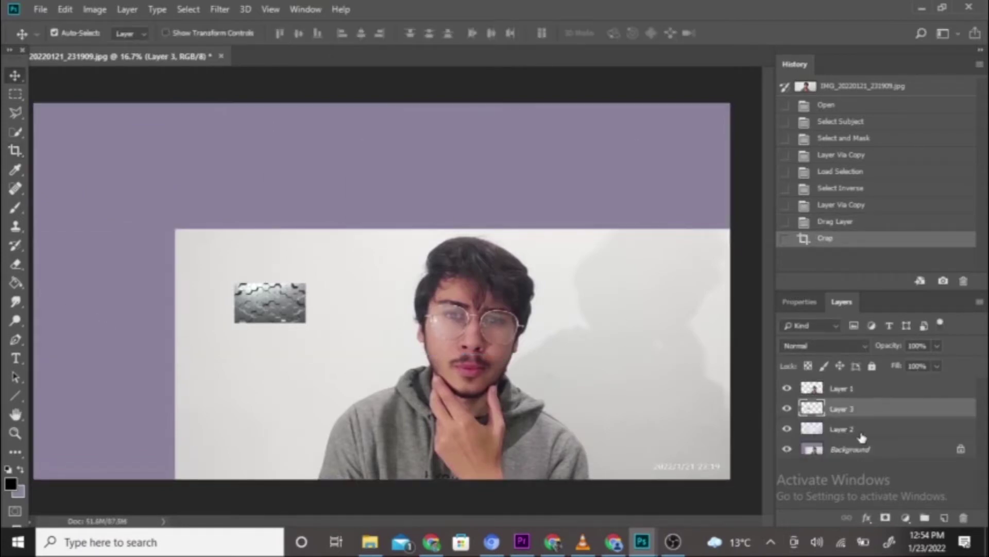
- Free-transform hexagon Layer 3 so it covers the whole canvas
click(65, 9)
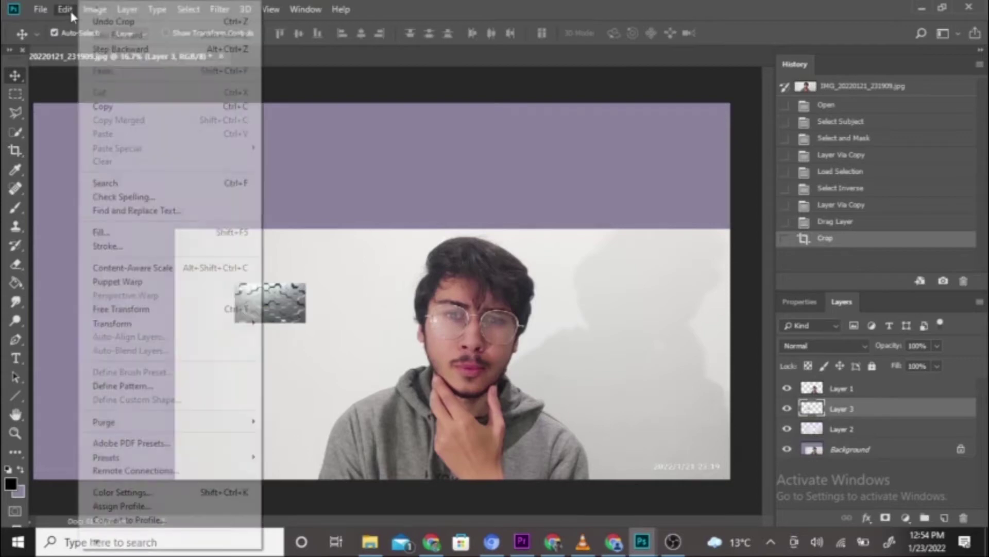
click(126, 308)
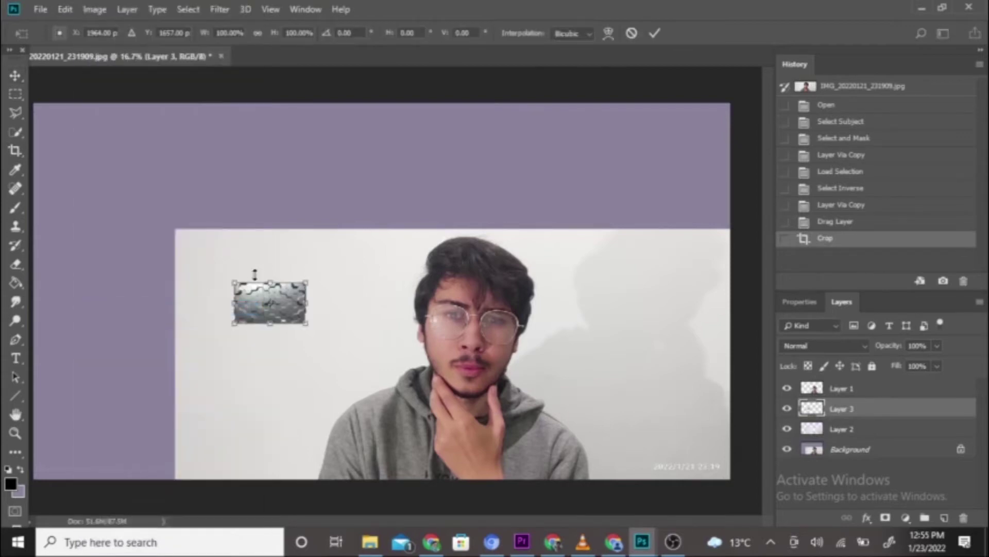
drag(228, 282, 34, 103)
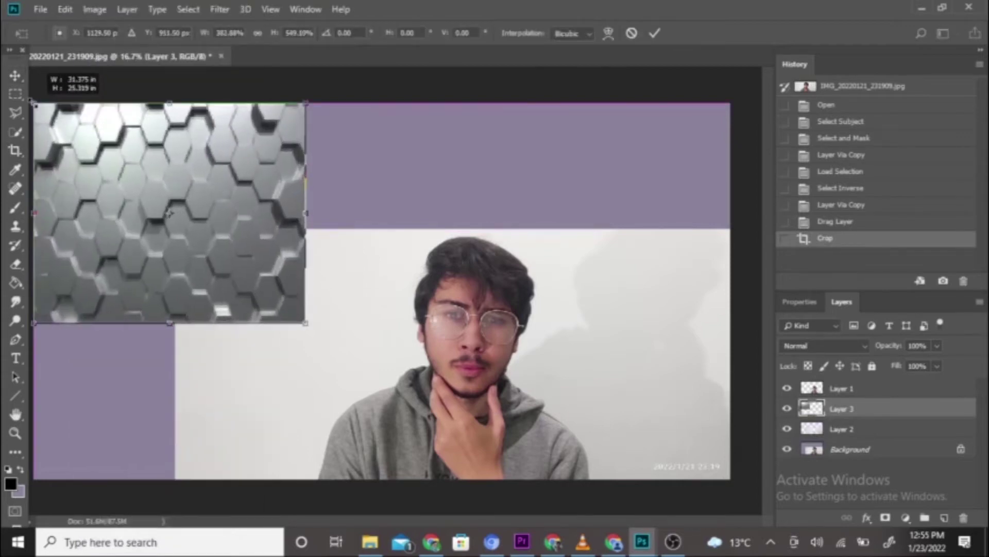
drag(305, 323, 731, 479)
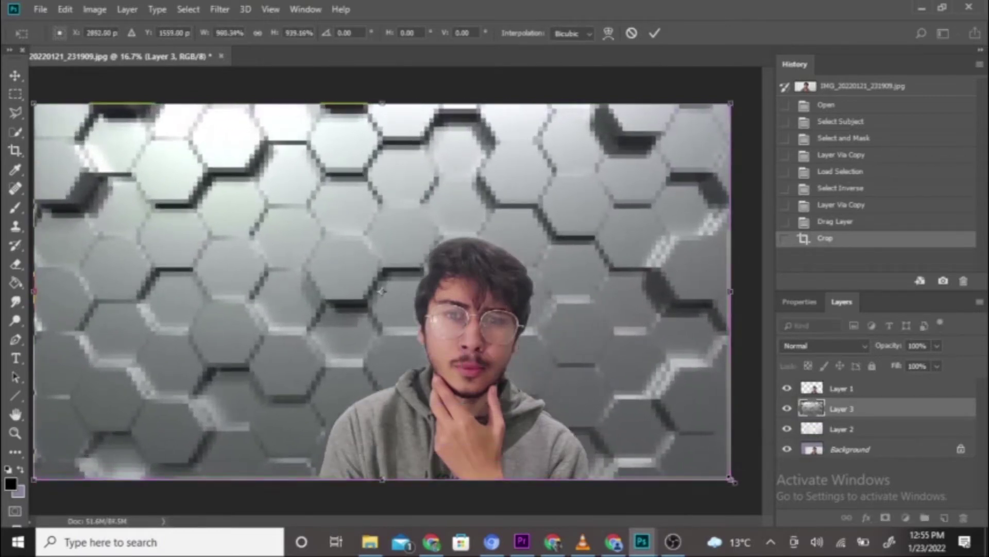
click(16, 77)
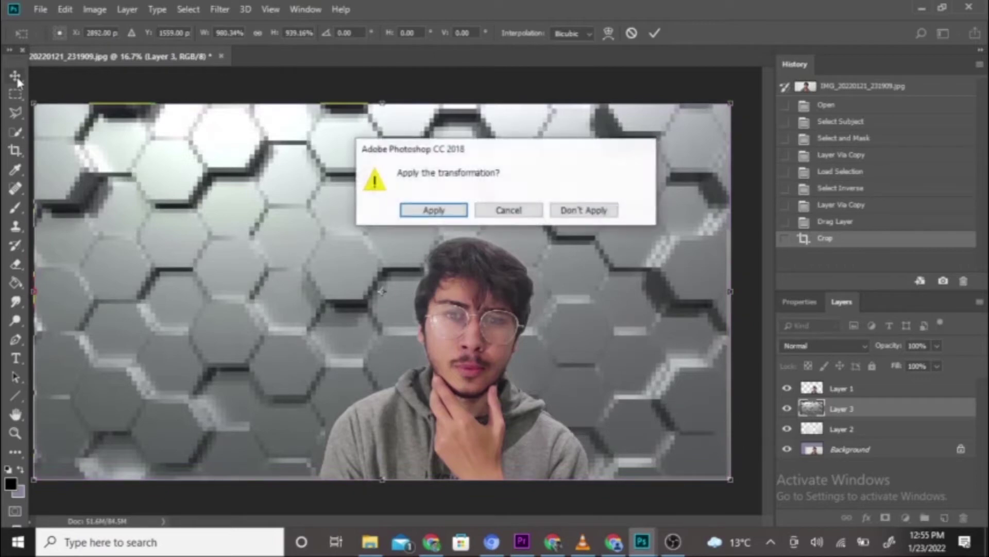
click(462, 212)
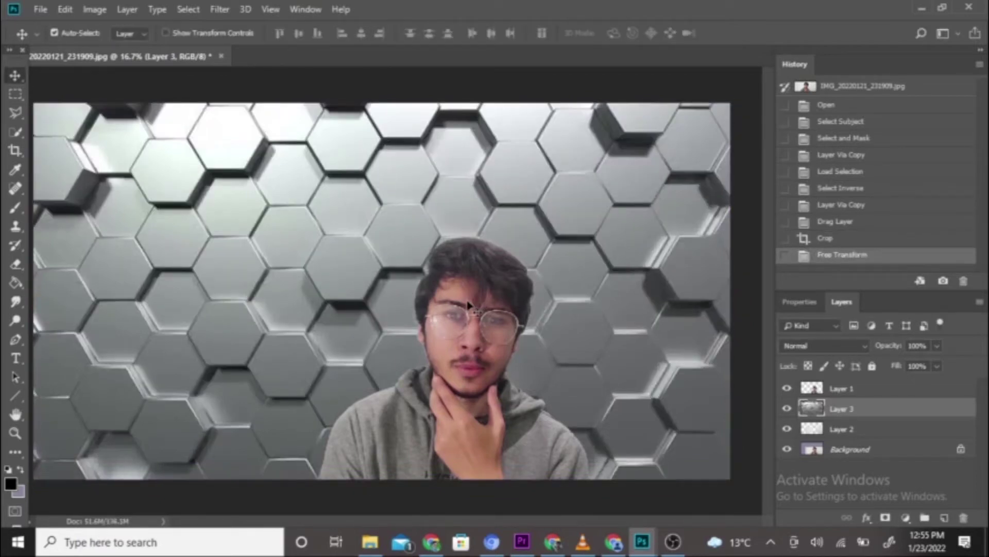
- Move the cutout portrait to the right side, then select Layer 3
drag(469, 305, 601, 309)
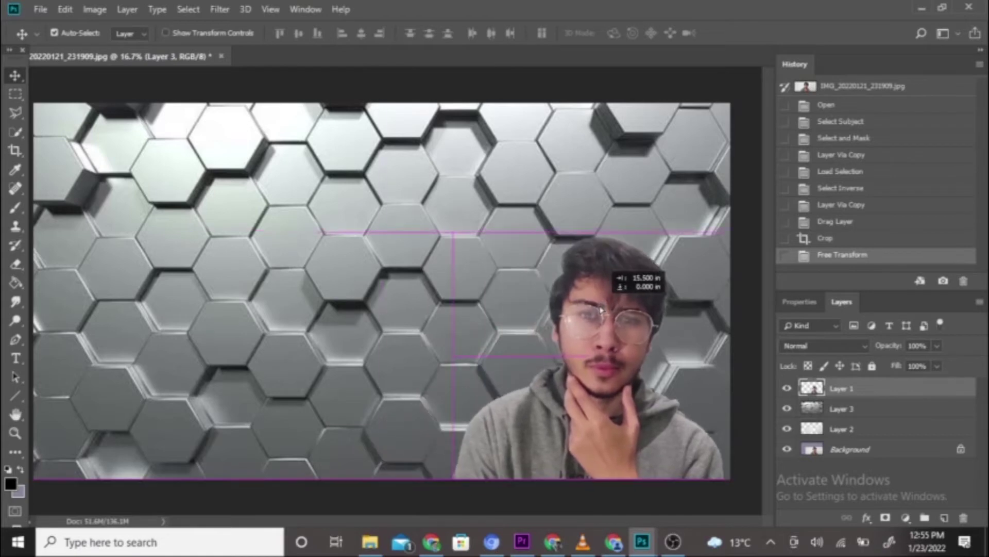
drag(601, 310, 602, 309)
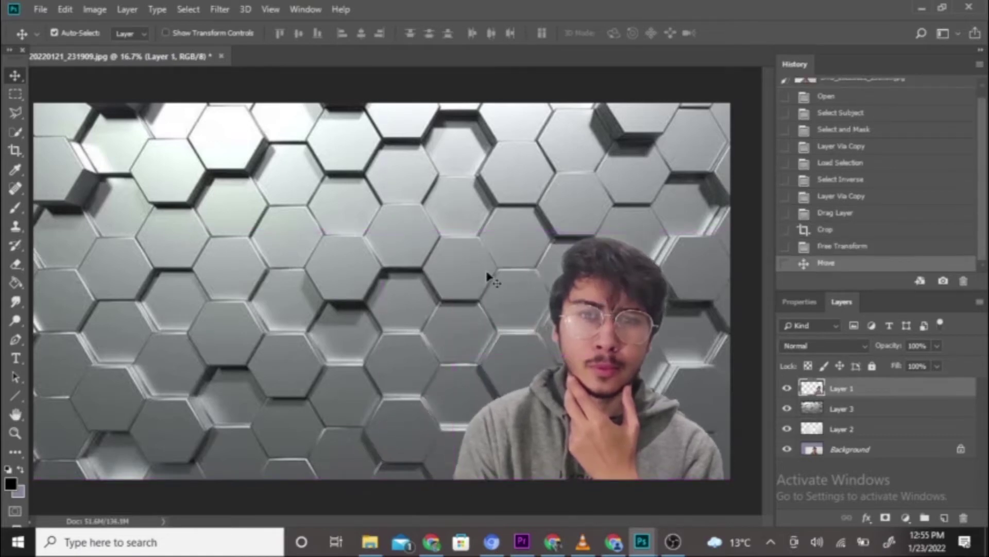
click(857, 418)
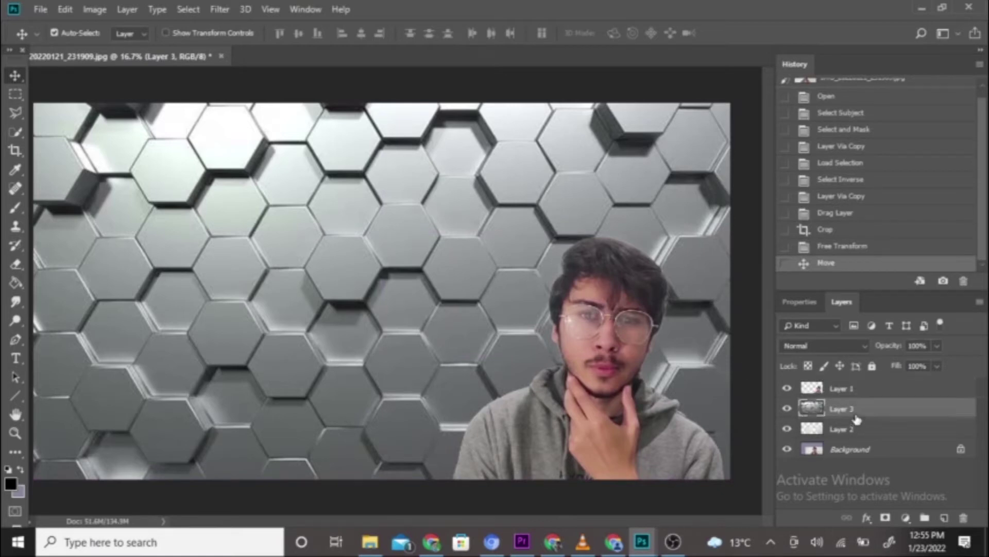
click(70, 11)
click(89, 11)
mouse_move(116, 47)
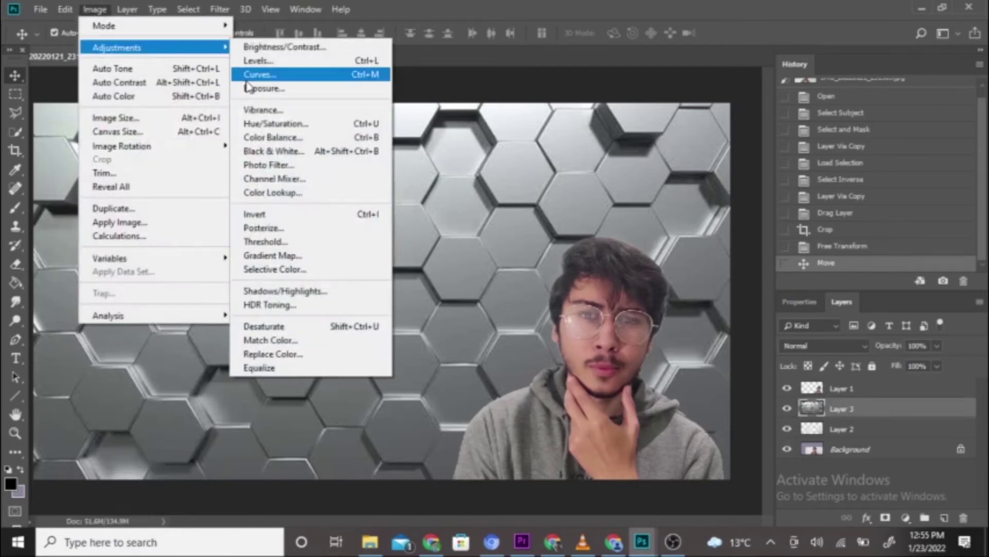
- Darken the hexagon backdrop with a Curves point at input 146, output 110
click(247, 75)
drag(569, 200, 579, 218)
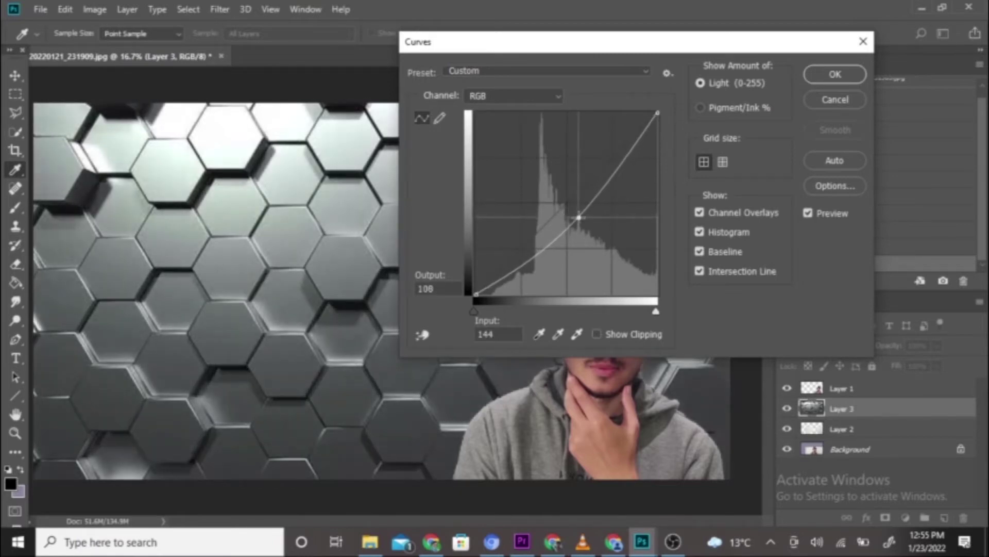
drag(579, 217, 581, 216)
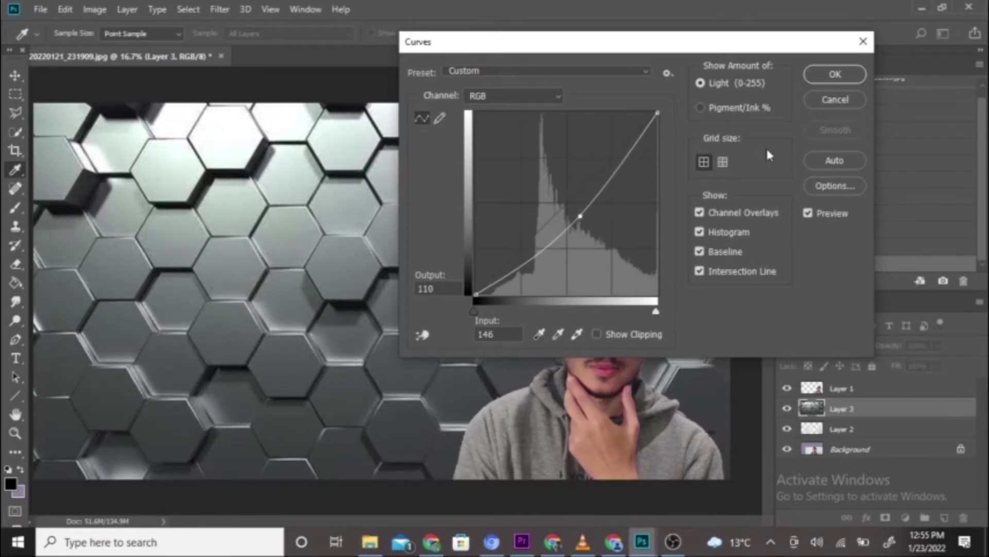
click(843, 72)
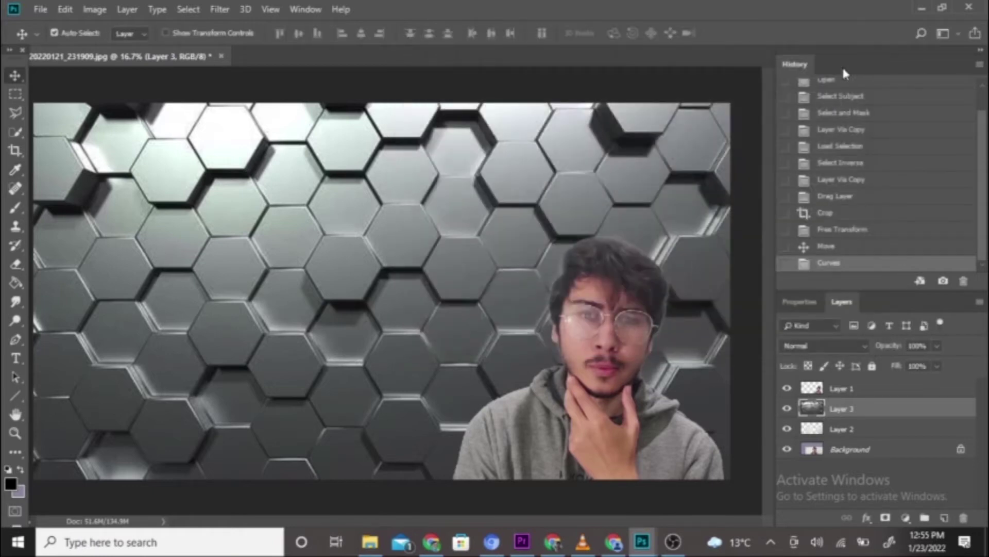
- Open Sang-e-Mah-1280x720.jpg and drag the poster into the thumbnail as Layer 4
click(42, 9)
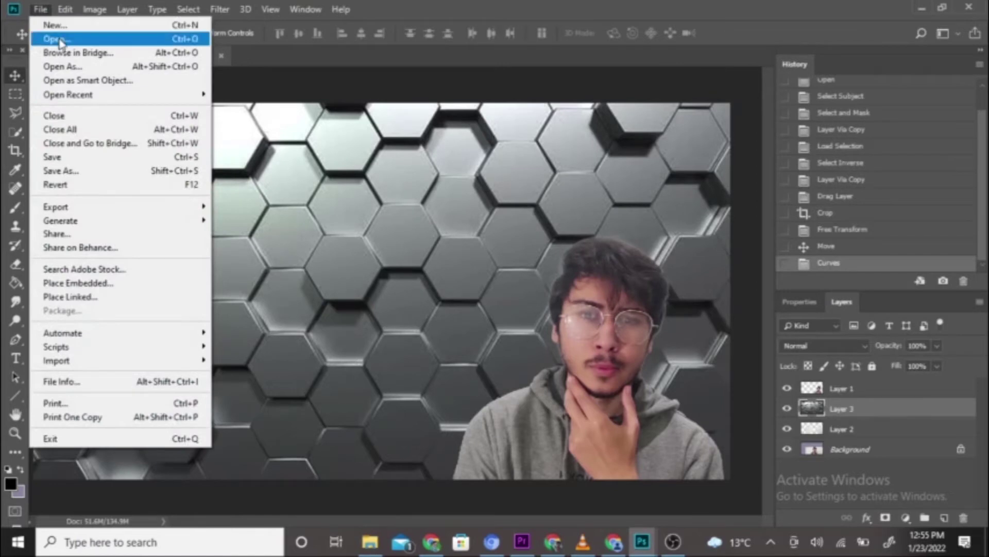
click(58, 40)
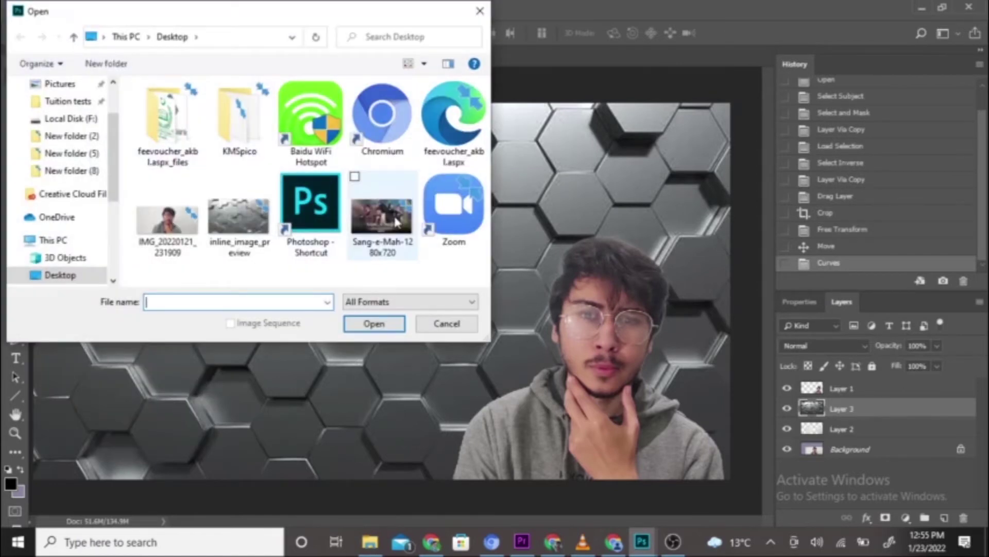
double_click(396, 221)
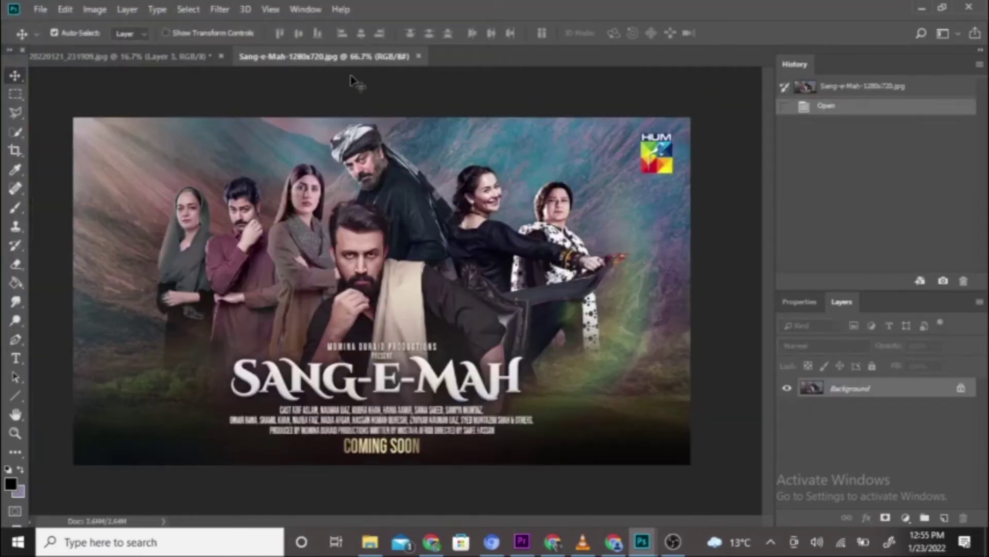
drag(355, 57, 397, 154)
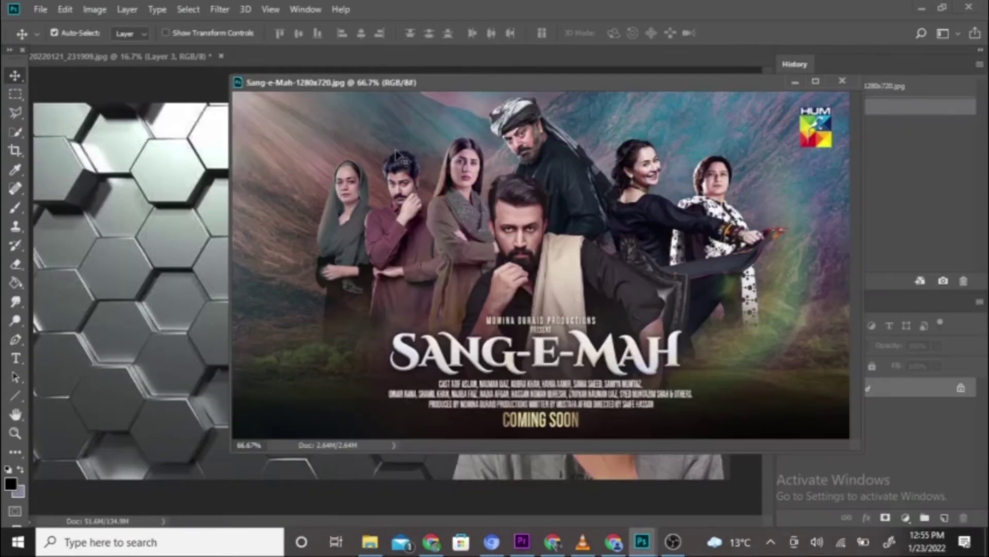
drag(397, 154, 170, 204)
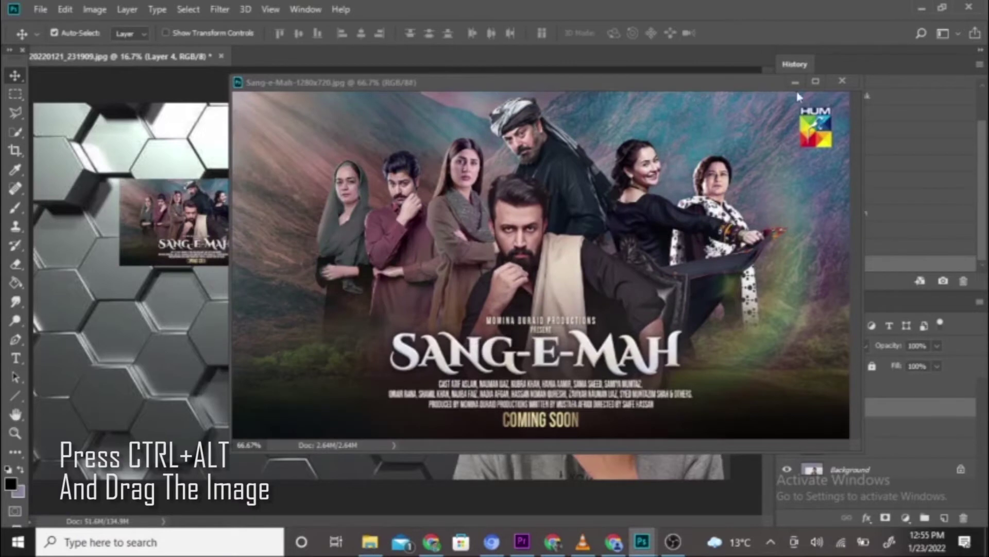
click(796, 83)
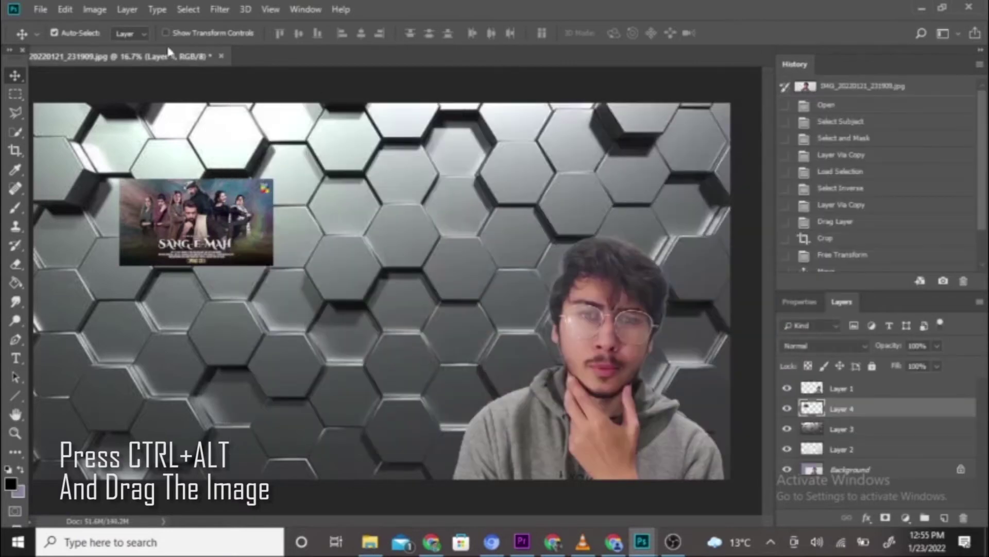
click(95, 10)
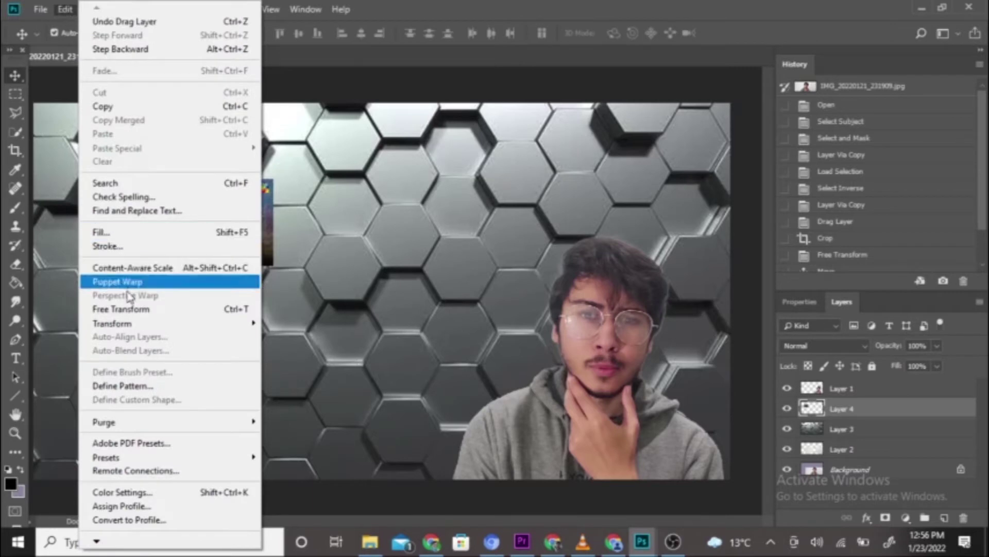
- Move the poster to the upper left and scale it to about 303% by 293%
click(133, 309)
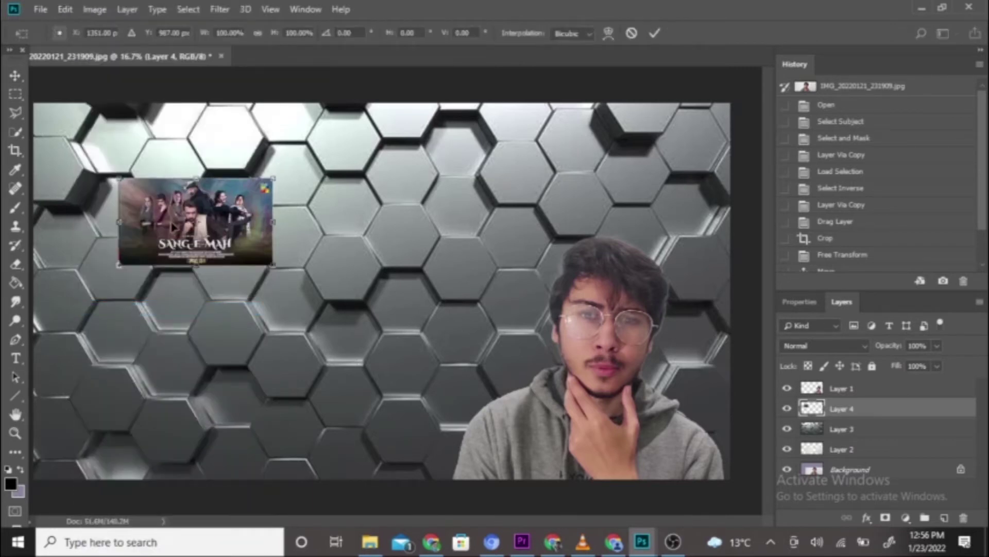
mouse_move(173, 226)
mouse_down()
mouse_move(105, 163)
mouse_move(110, 173)
mouse_up()
drag(214, 210, 506, 352)
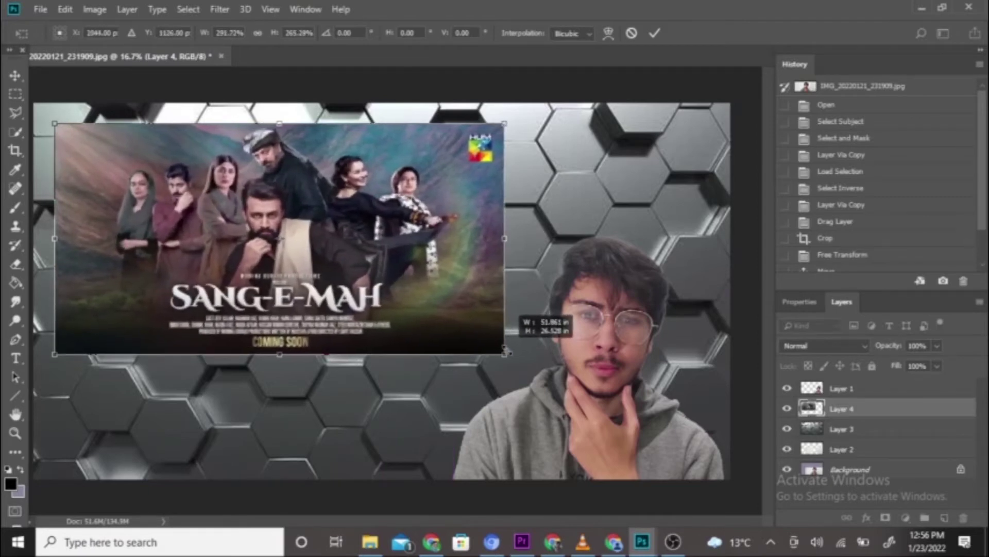
drag(506, 352, 513, 365)
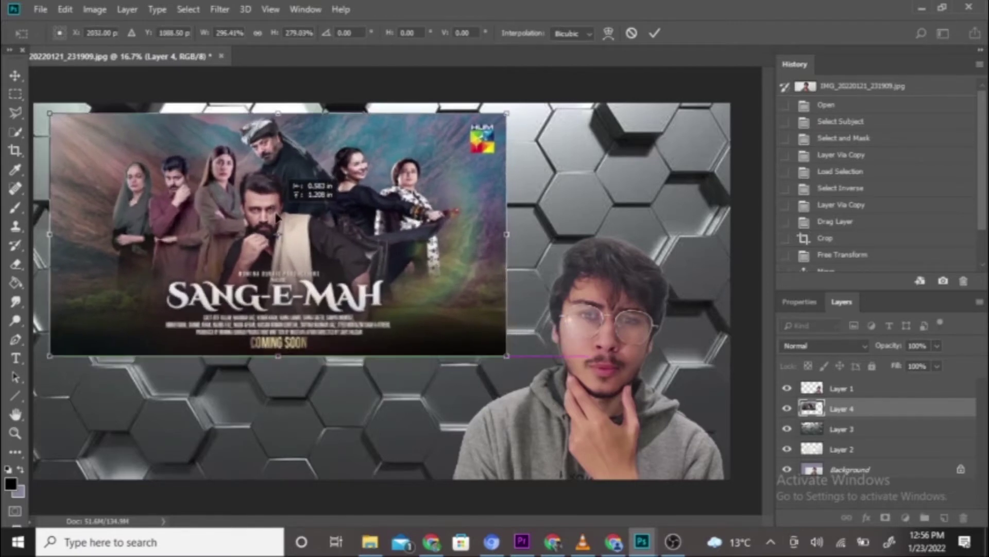
drag(282, 225, 276, 215)
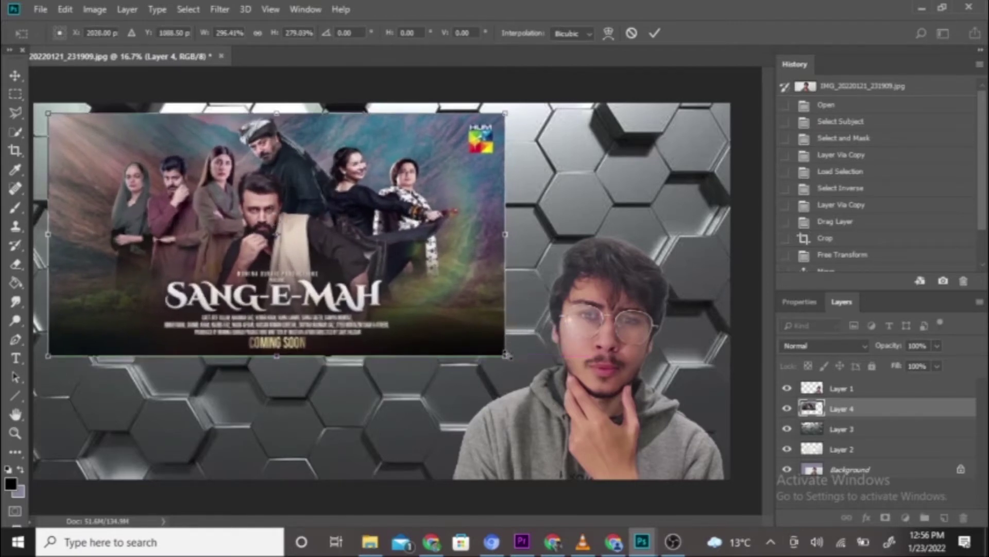
drag(505, 355, 519, 367)
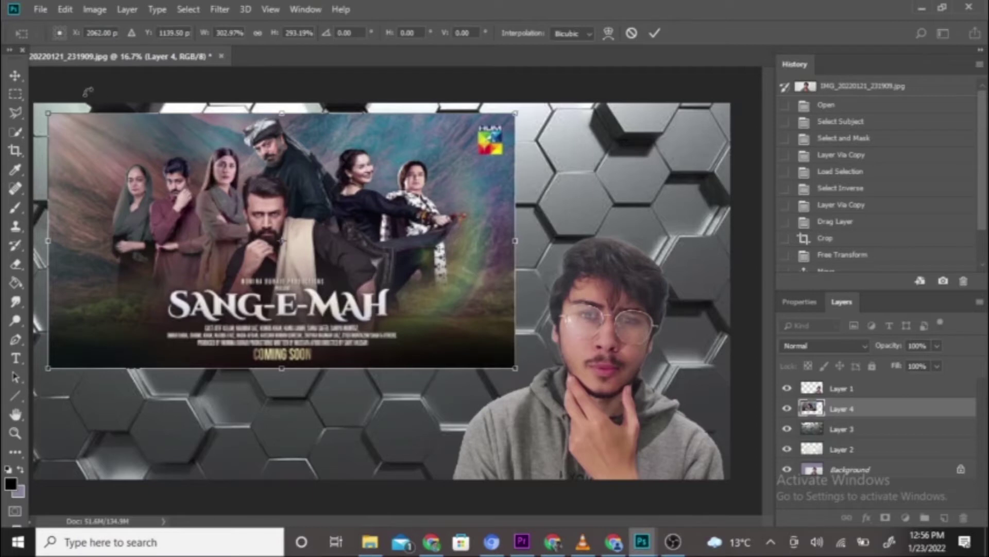
click(16, 78)
click(434, 210)
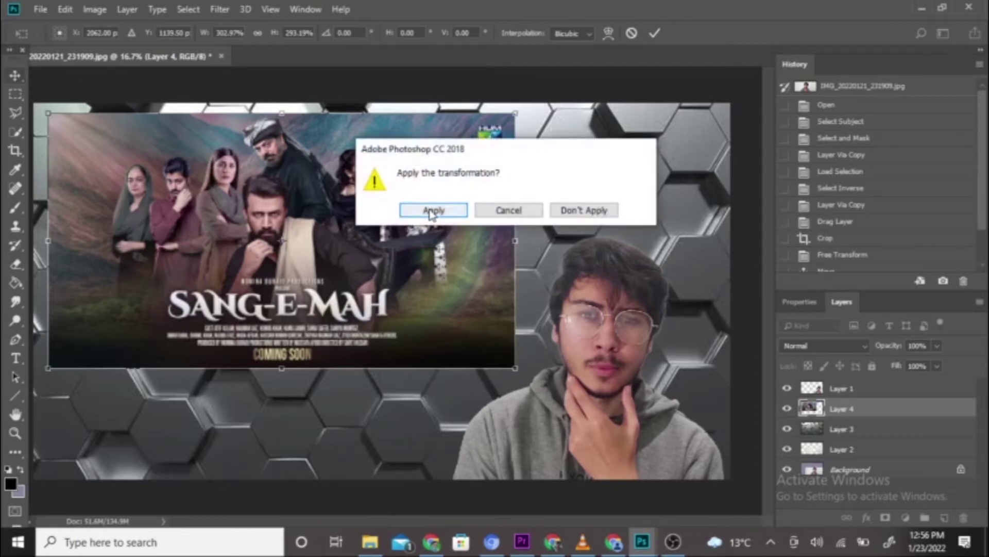
- Add a black drop shadow to the poster: size 120 px, spread 50%, opacity 100%
click(869, 519)
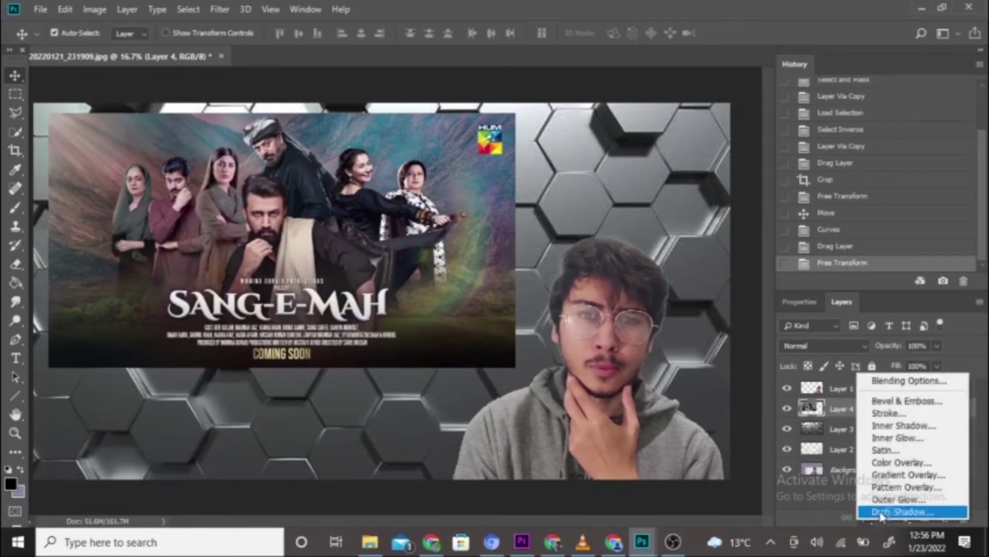
click(883, 512)
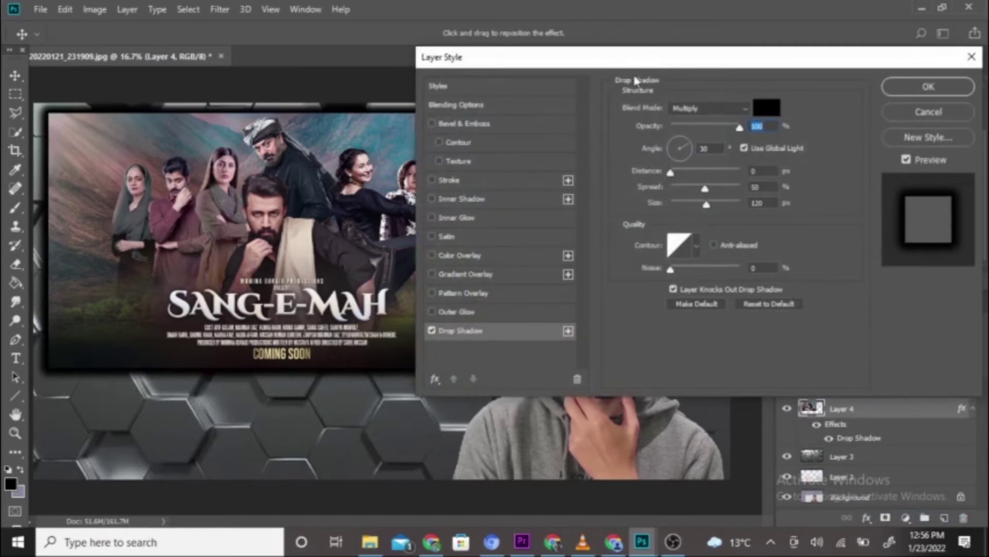
mouse_move(633, 63)
mouse_down()
mouse_move(727, 64)
mouse_move(678, 38)
mouse_up()
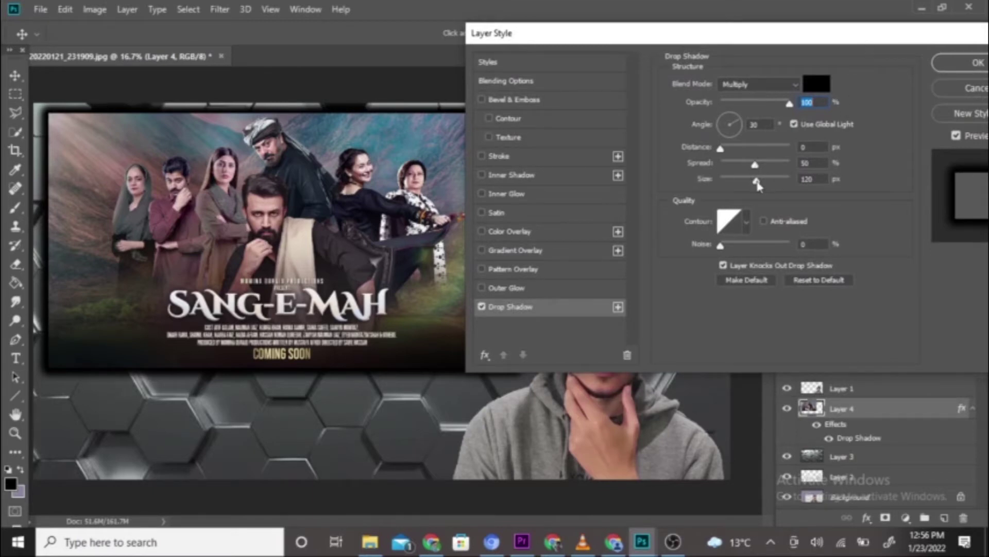
drag(756, 180, 793, 181)
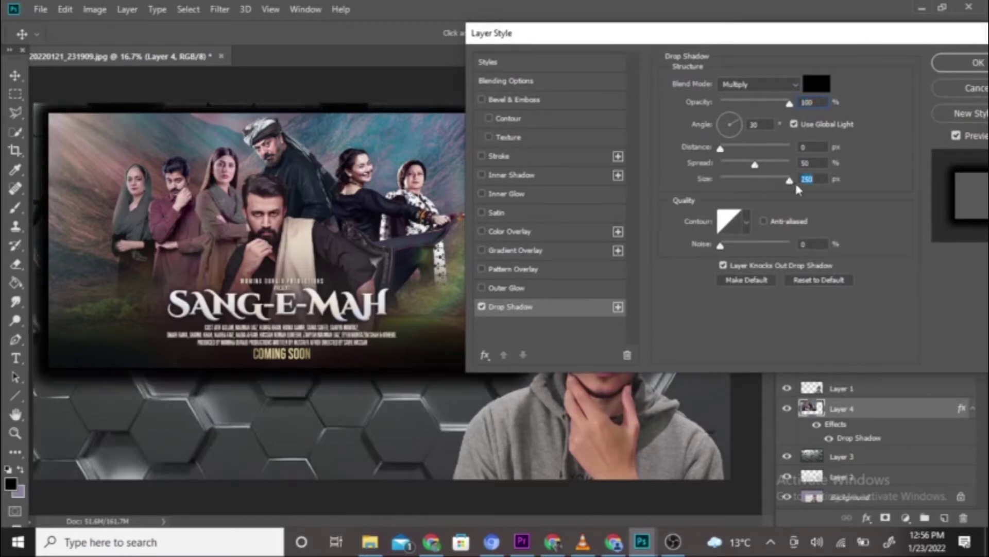
drag(780, 187, 757, 186)
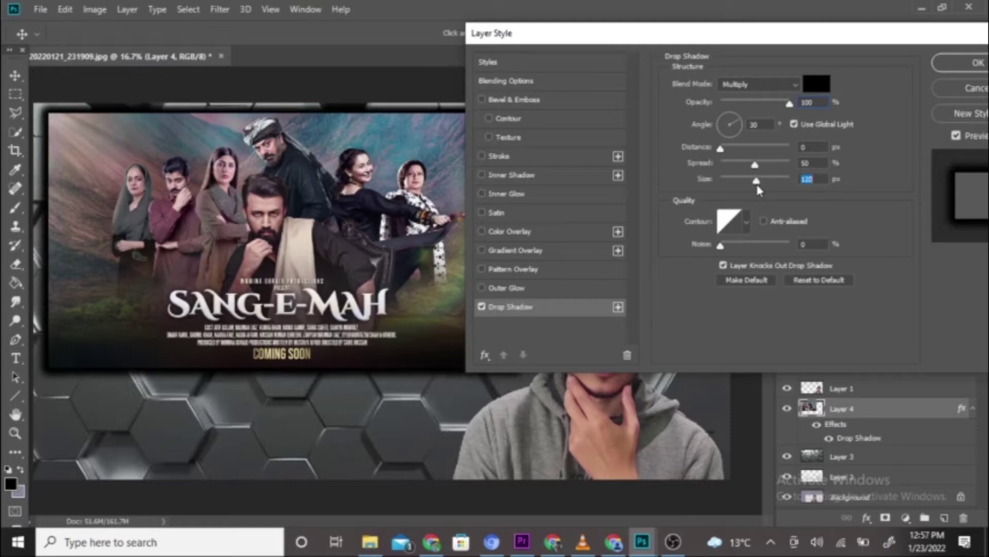
click(946, 64)
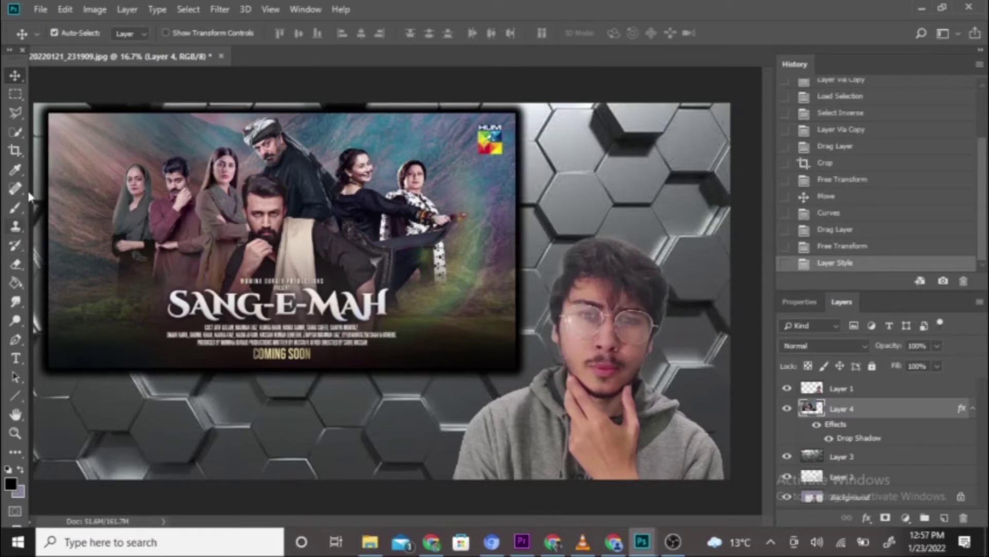
- Start a text line at the lower left of the canvas and type the MOST AWAITED SERIAL headline
click(16, 359)
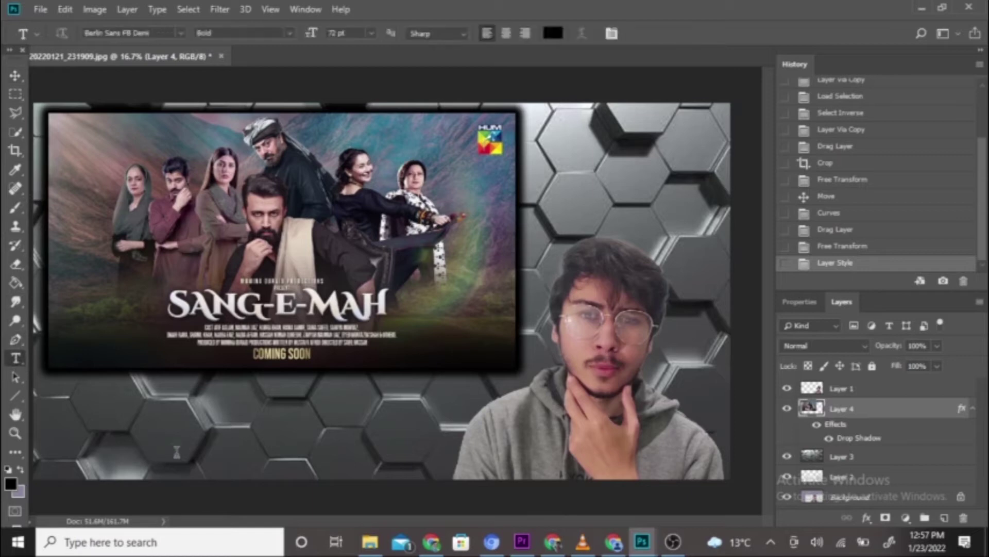
click(116, 429)
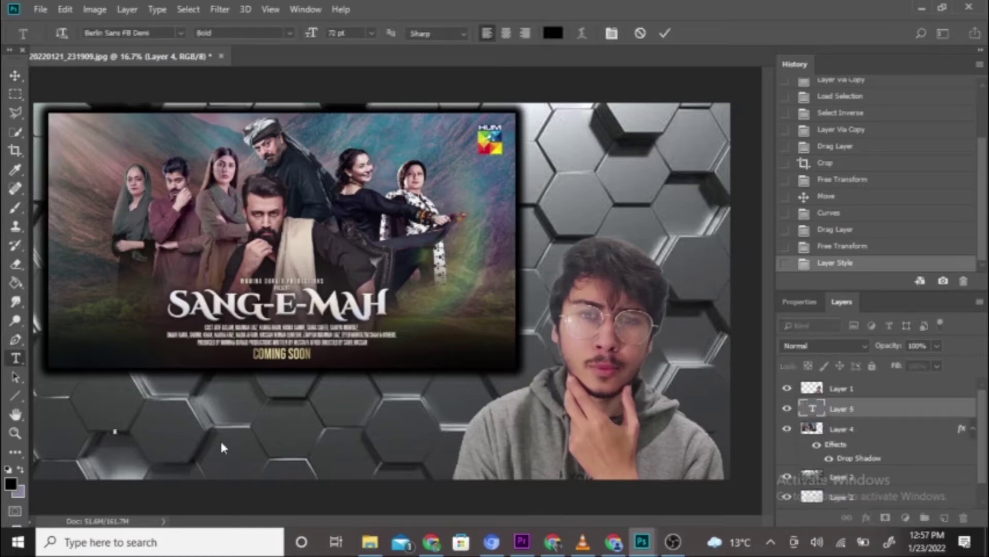
text(E)
text(E)
text(W)
text(T)
text( AWA)
text(ITED)
text( SER)
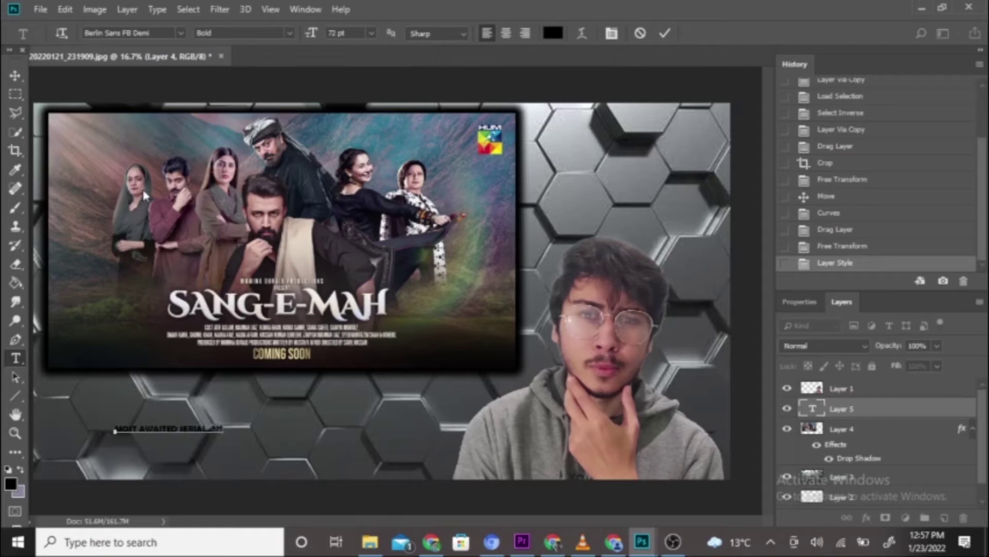
- Free Transform the headline, scaling it taller and wider across the lower left, and apply it
click(65, 10)
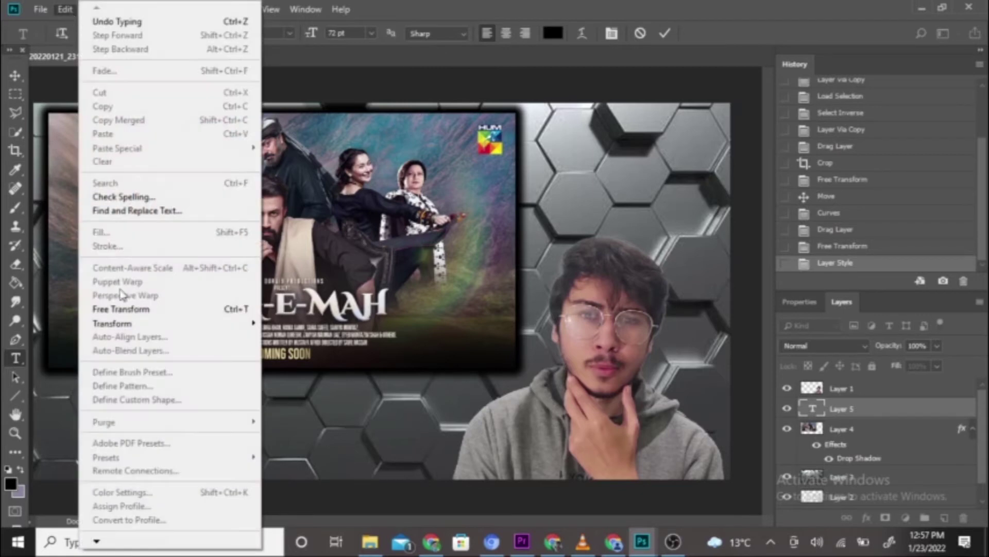
click(125, 310)
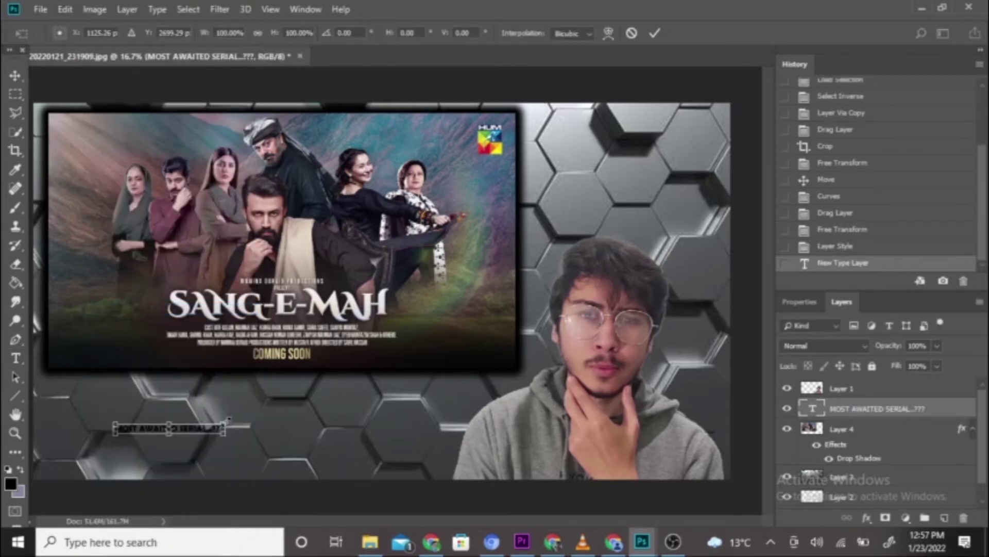
drag(292, 410, 433, 384)
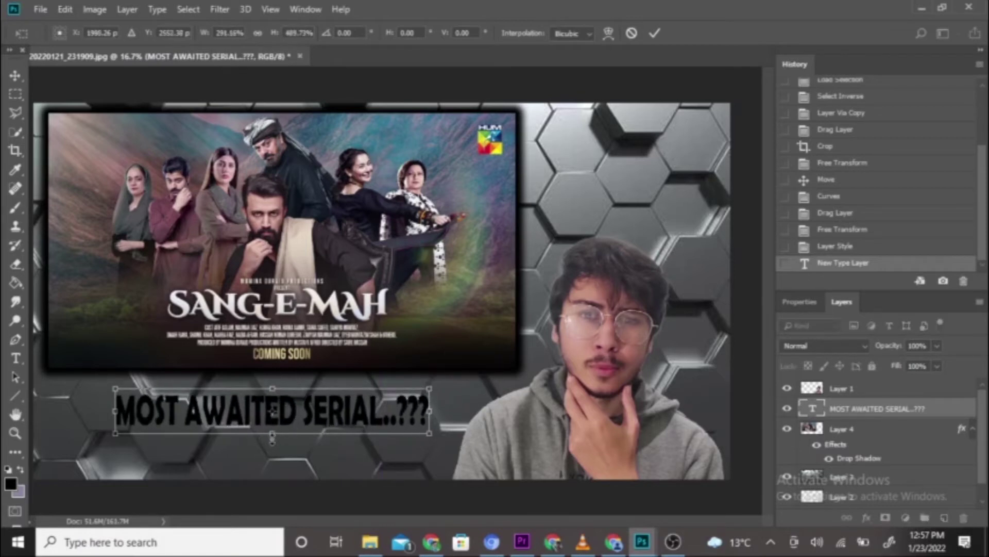
drag(273, 437, 272, 458)
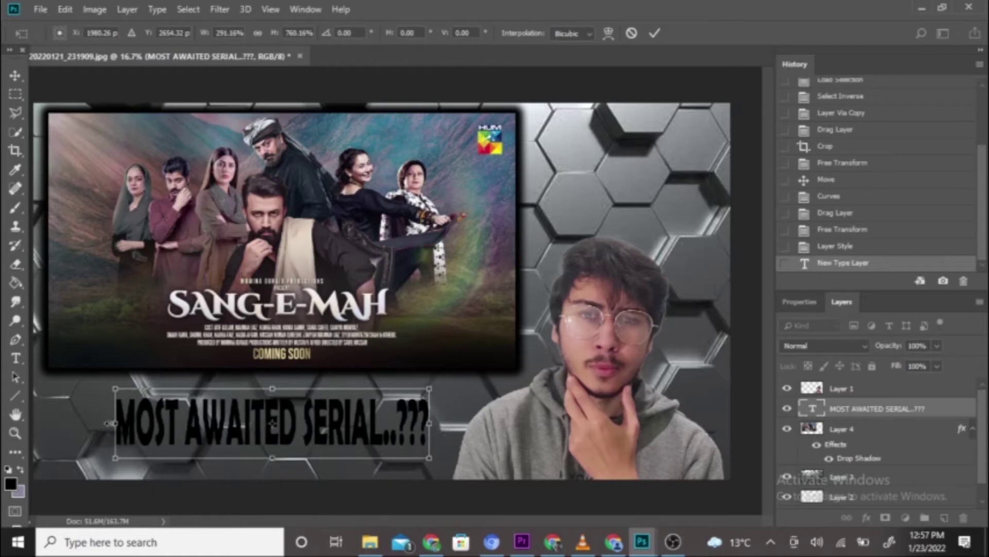
drag(109, 423, 54, 420)
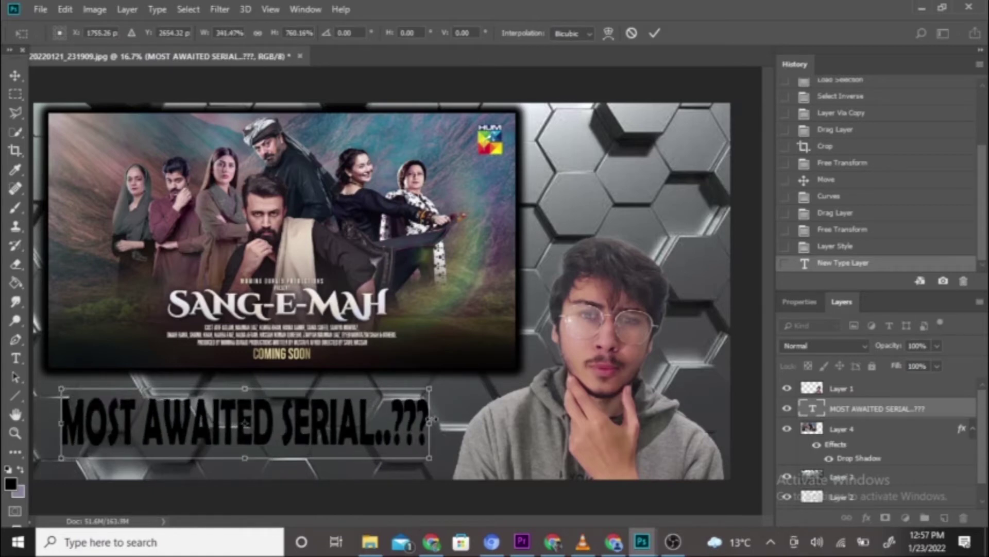
drag(434, 420, 435, 422)
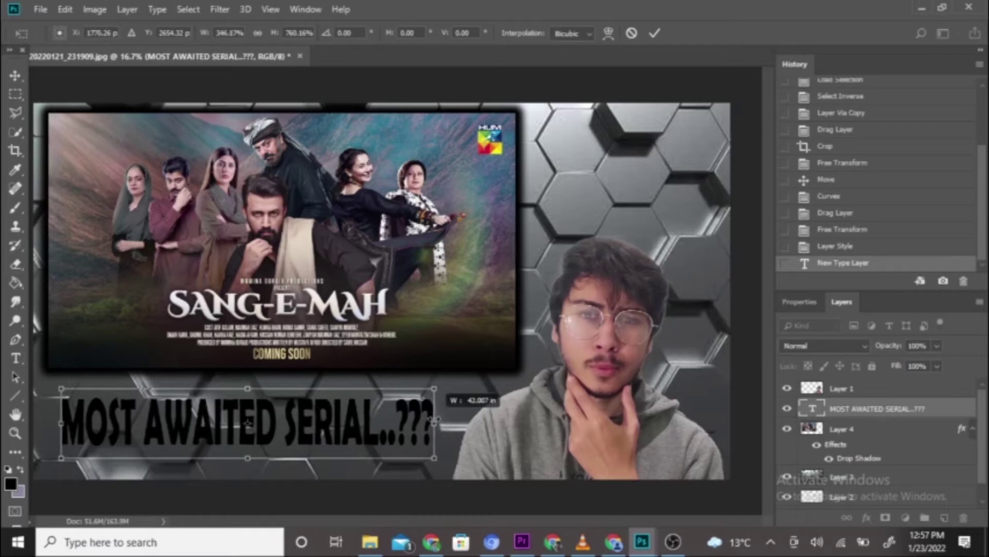
click(14, 81)
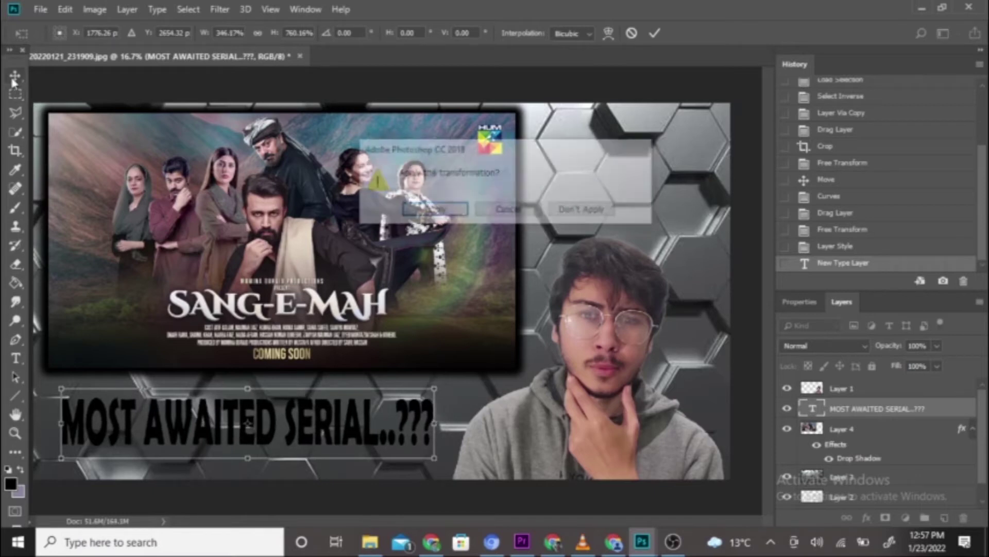
click(426, 211)
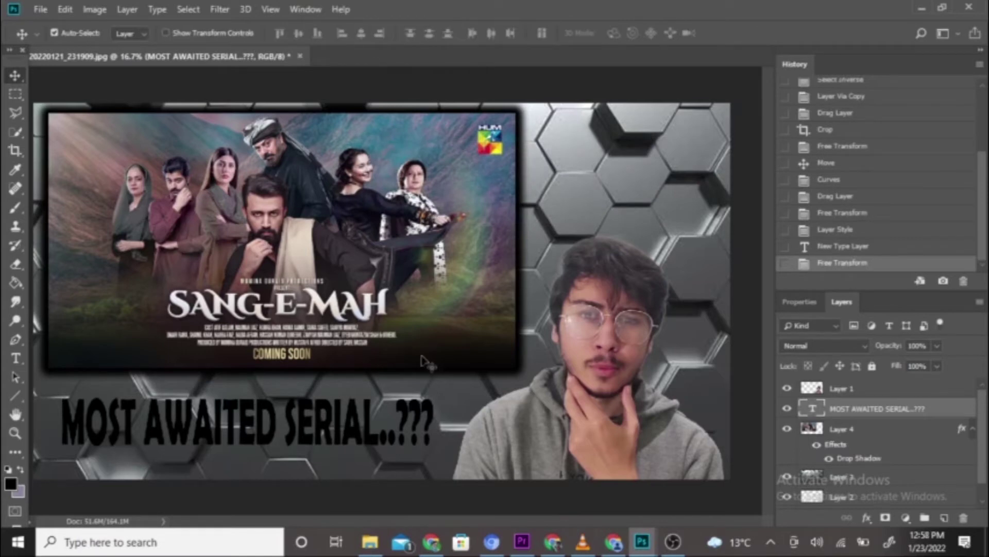
- Select the headline text and recolour it light grey #b3afae
click(16, 357)
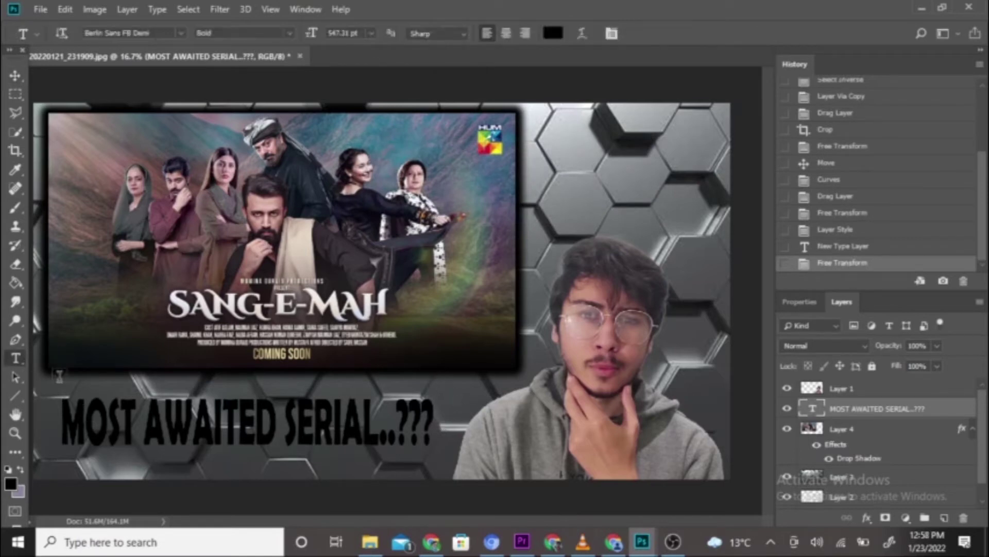
drag(63, 412, 436, 420)
click(553, 33)
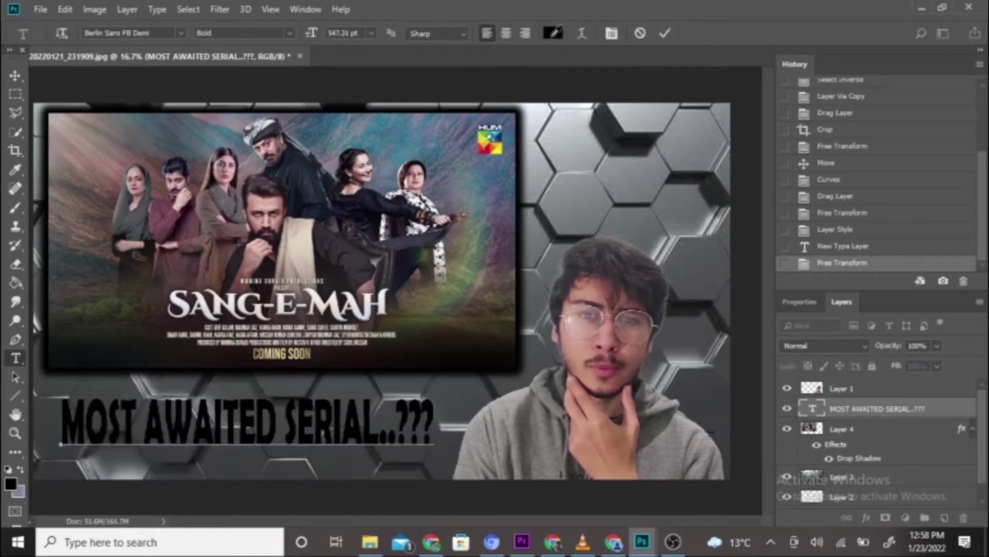
click(519, 388)
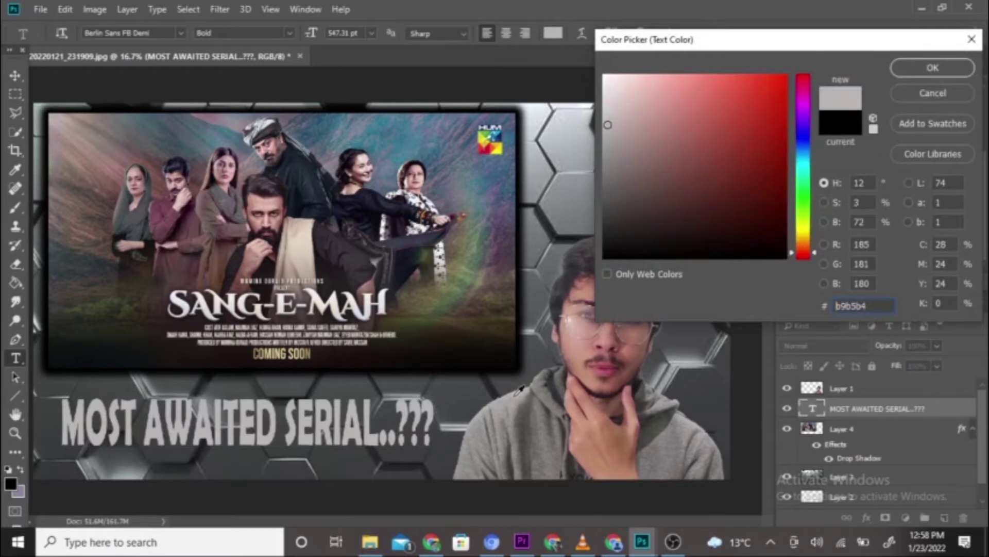
click(515, 391)
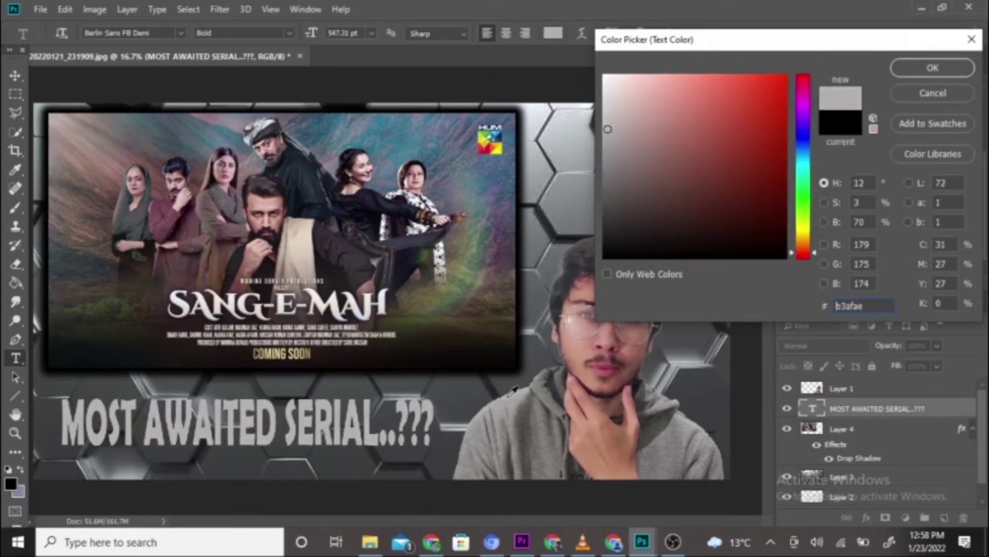
click(946, 68)
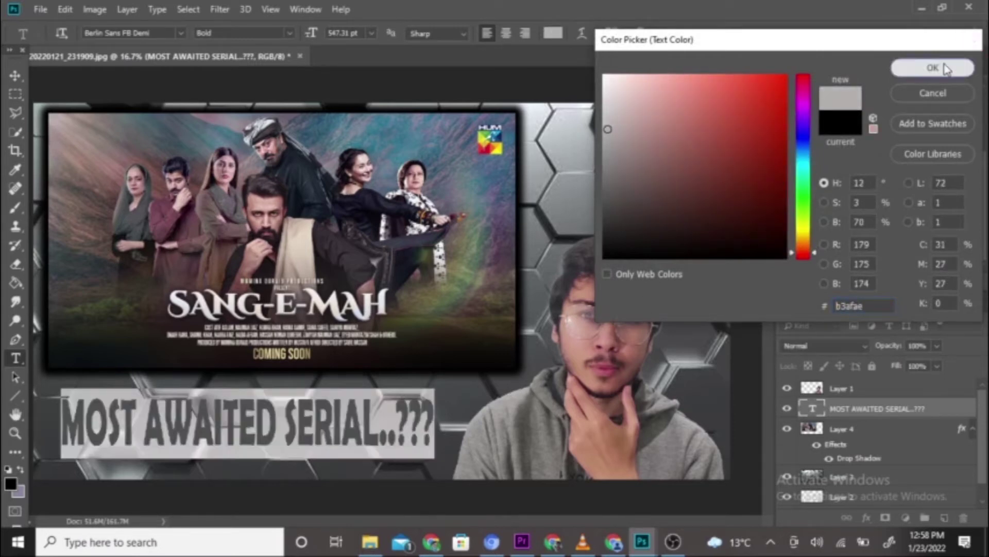
click(367, 418)
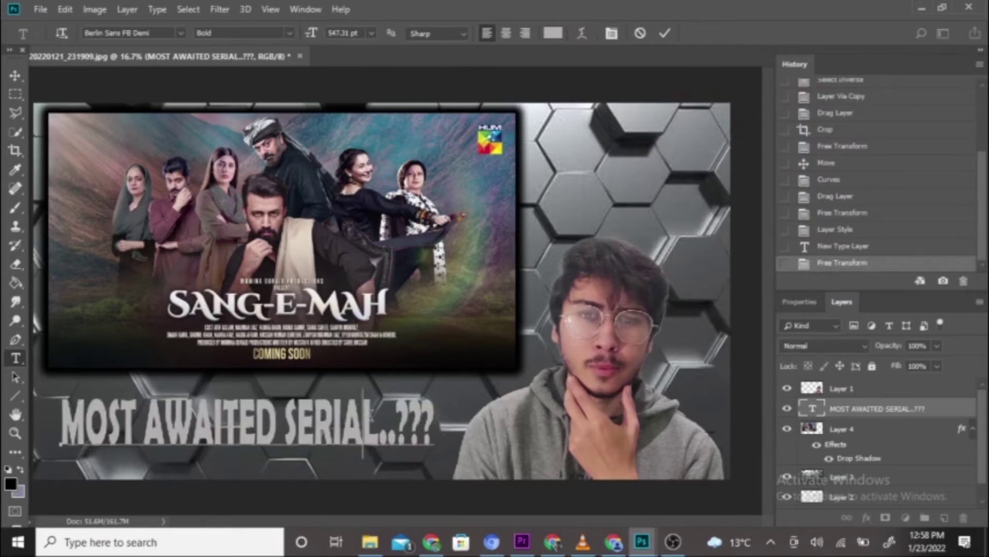
- Add a black drop shadow to the headline with noise 40%, distance 4 px and spread about 73
click(879, 409)
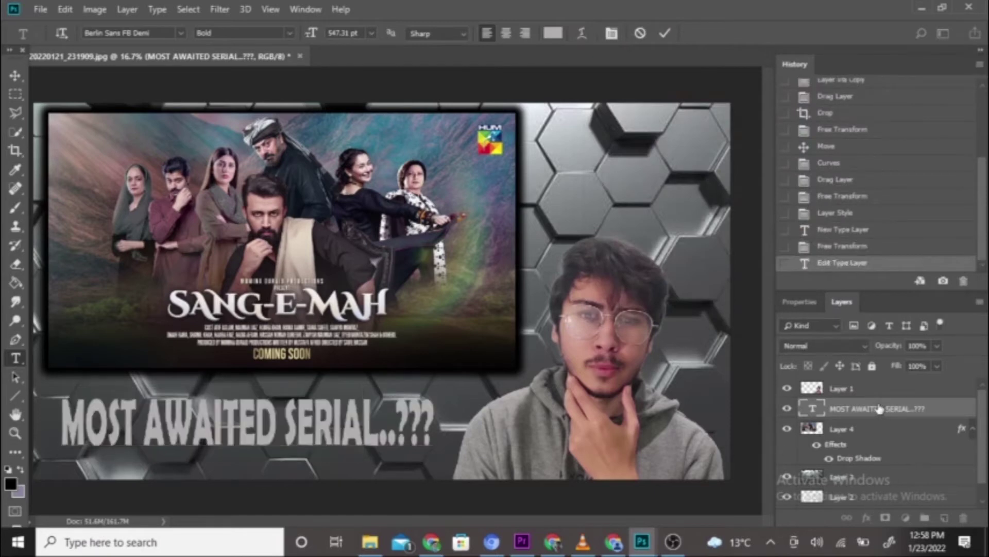
click(866, 518)
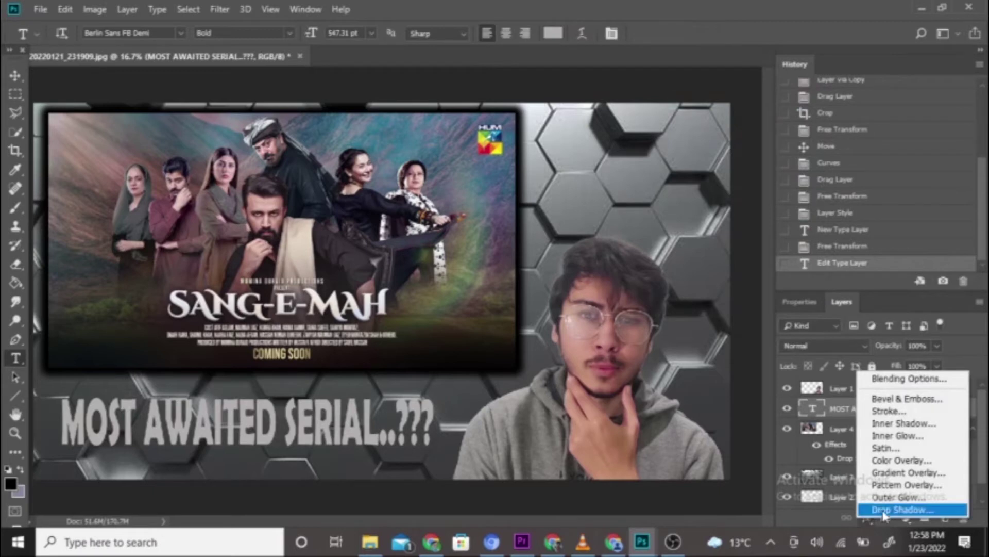
click(883, 510)
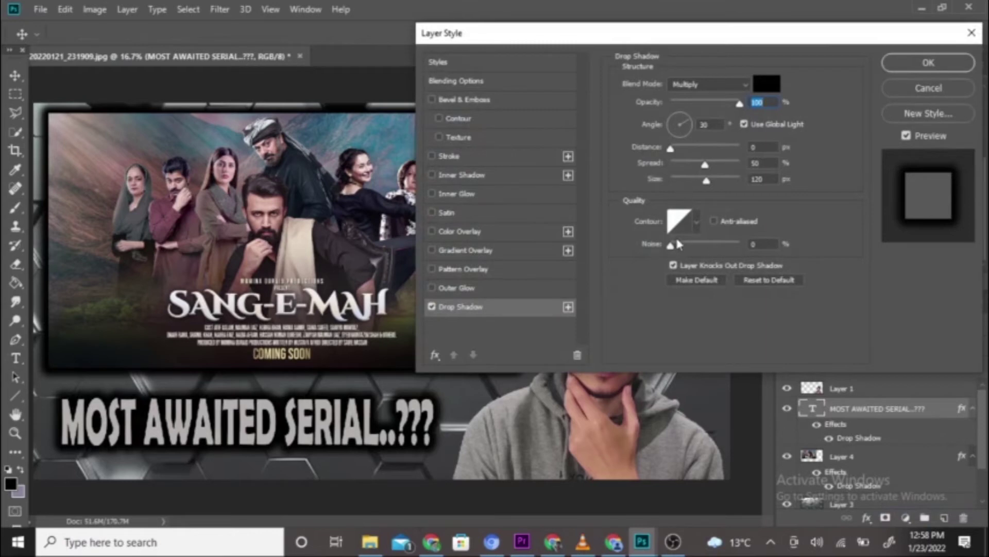
drag(676, 240, 699, 249)
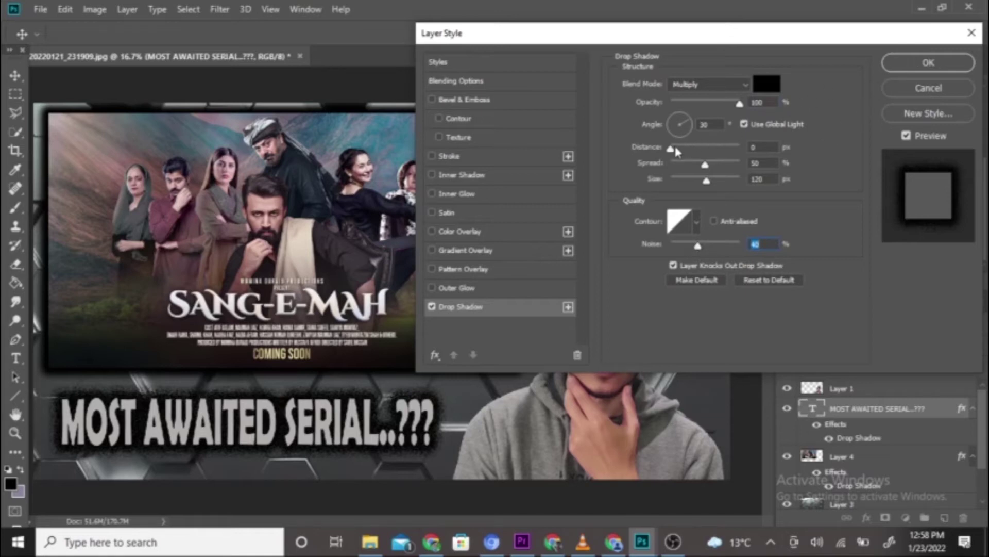
drag(675, 148, 722, 166)
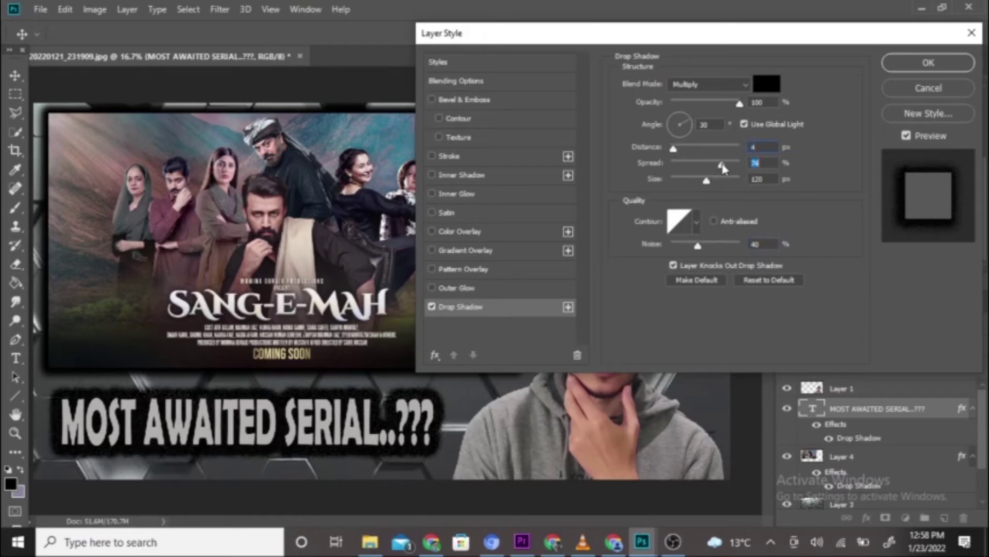
drag(722, 164, 720, 164)
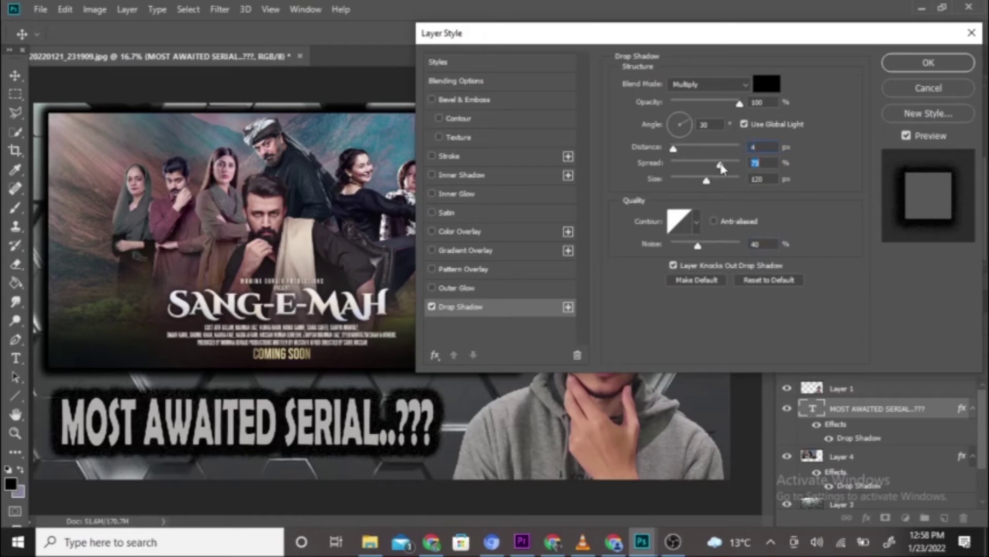
click(906, 62)
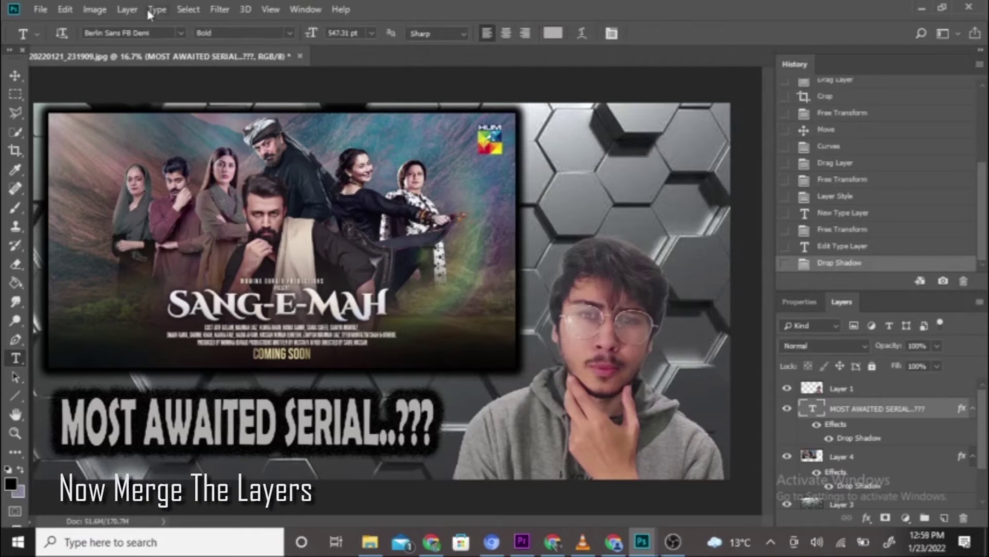
- Merge all visible layers and duplicate the merged image as Layer 1 with Ctrl+J
click(130, 10)
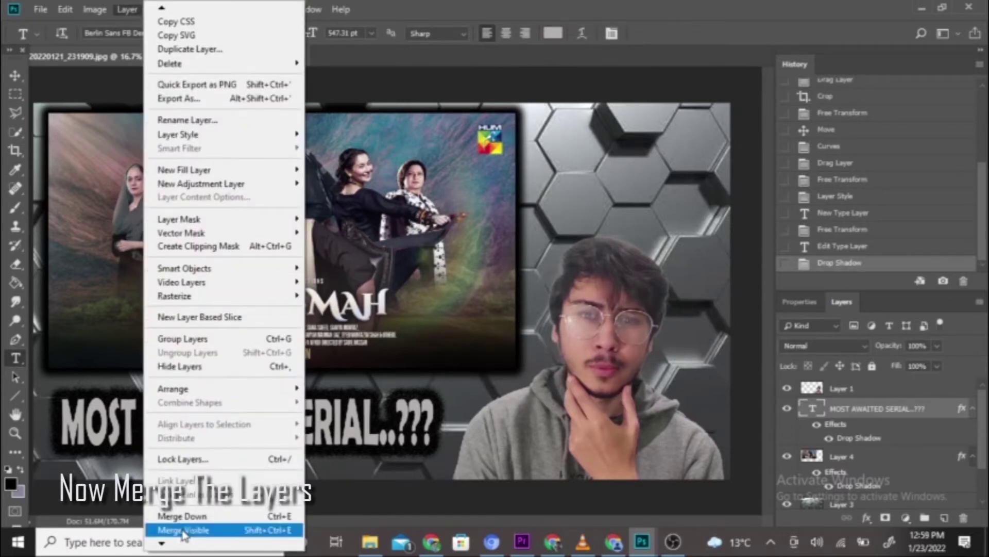
click(184, 531)
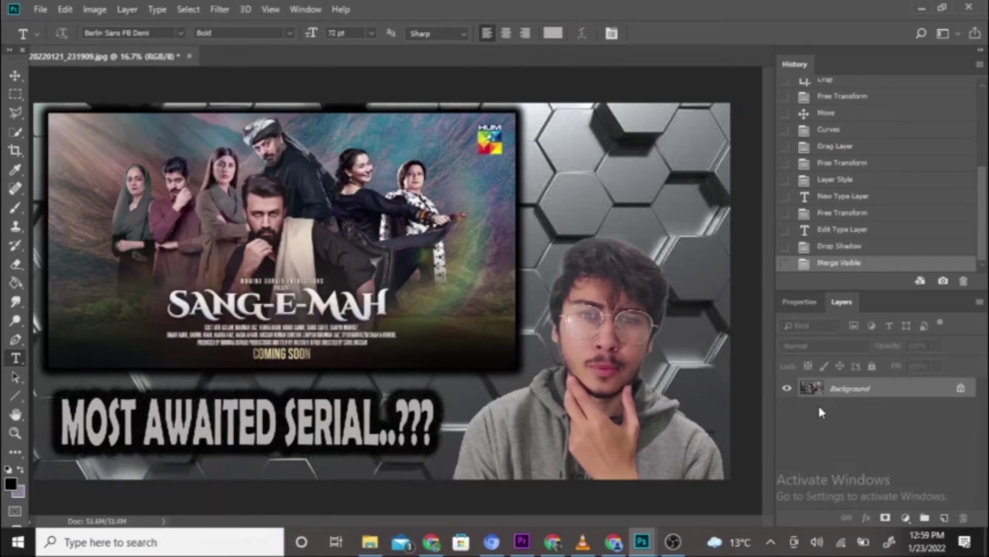
key(ctrl+j)
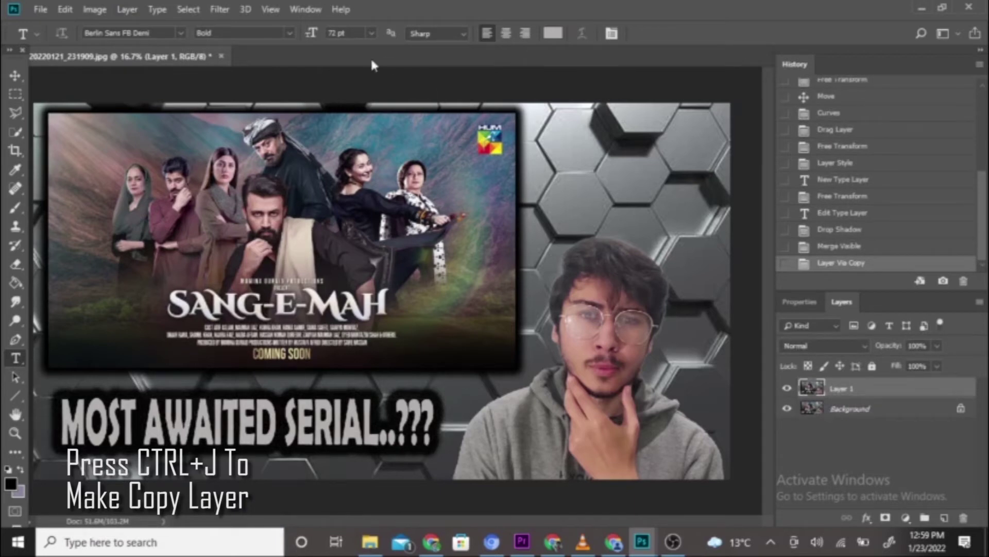
- Open the Camera Raw Filter on Layer 1 and browse its presets list
click(219, 9)
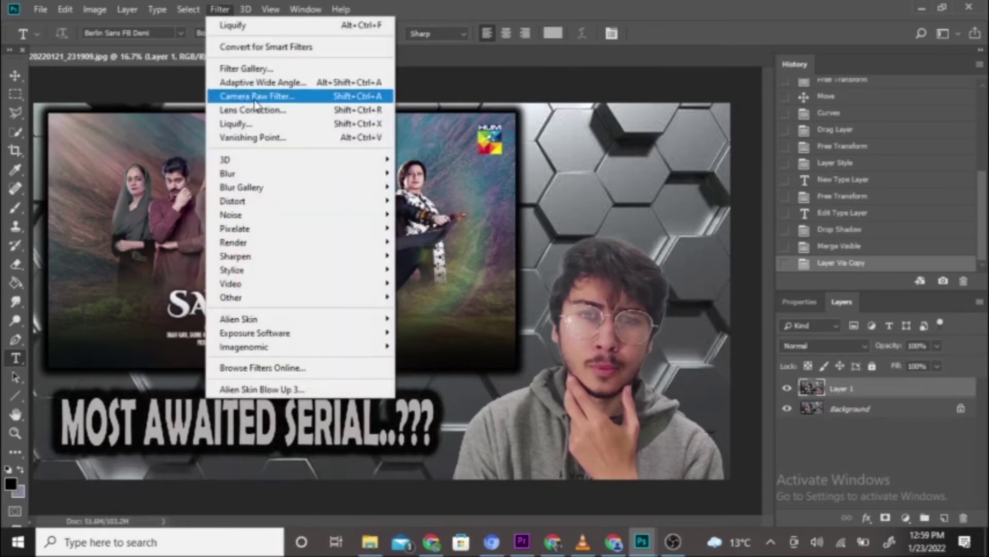
click(253, 98)
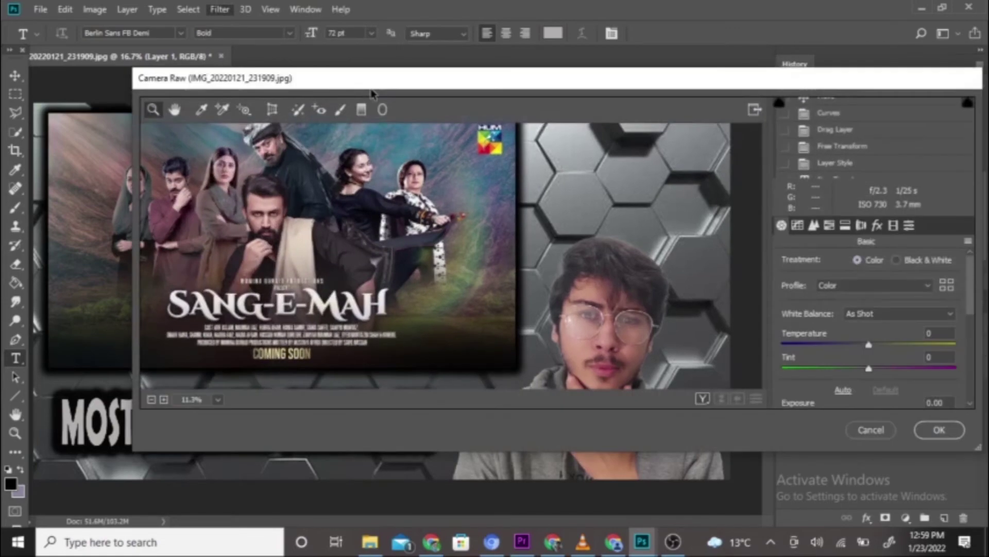
click(913, 229)
drag(969, 264, 979, 347)
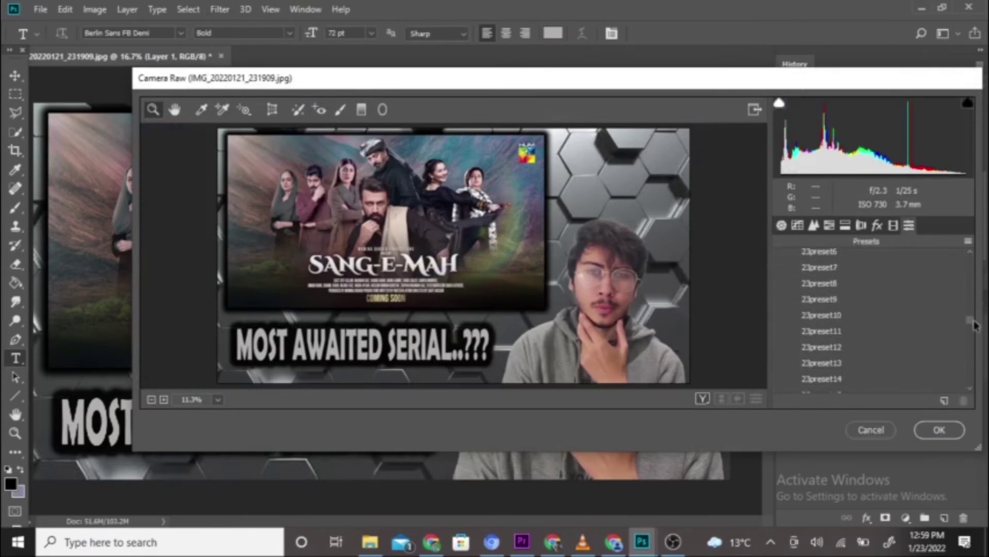
scroll(977, 345, up, 2)
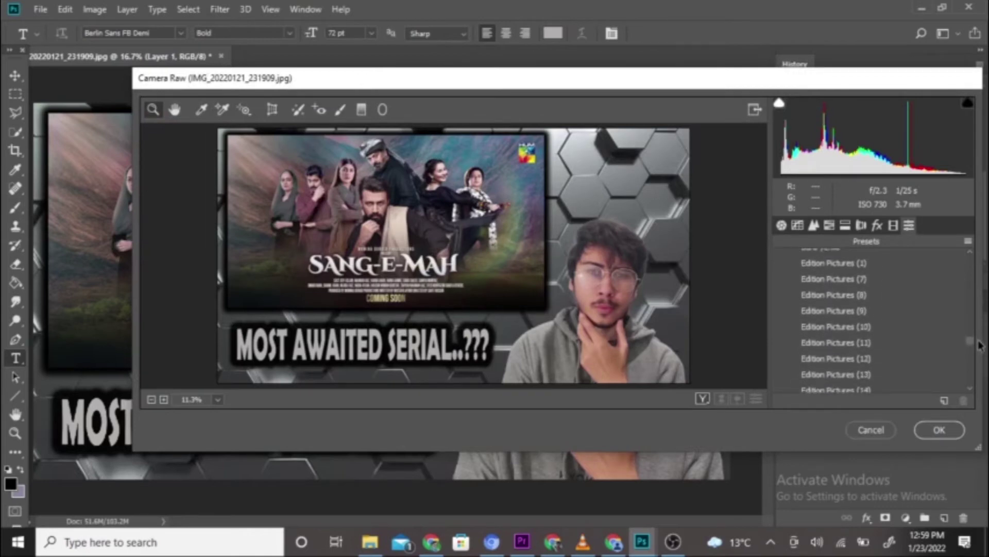
- Try Edition Pictures presets 1 and 7–10, then apply Edition Pictures (11)
click(852, 280)
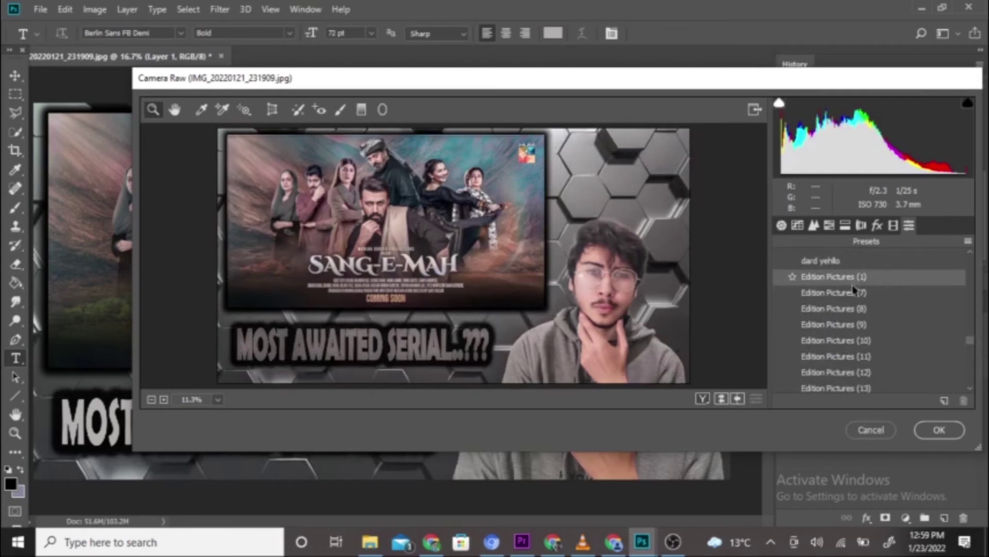
click(855, 292)
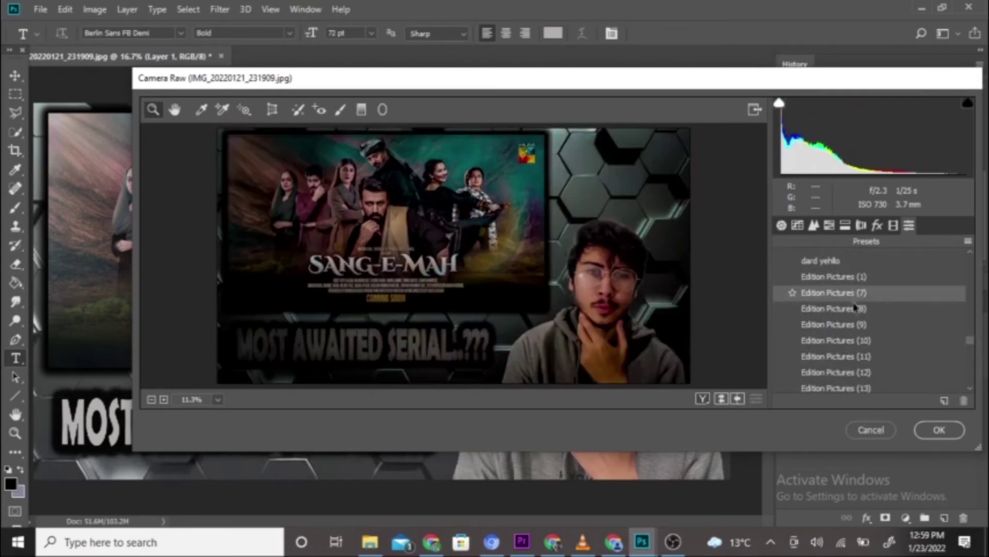
click(856, 309)
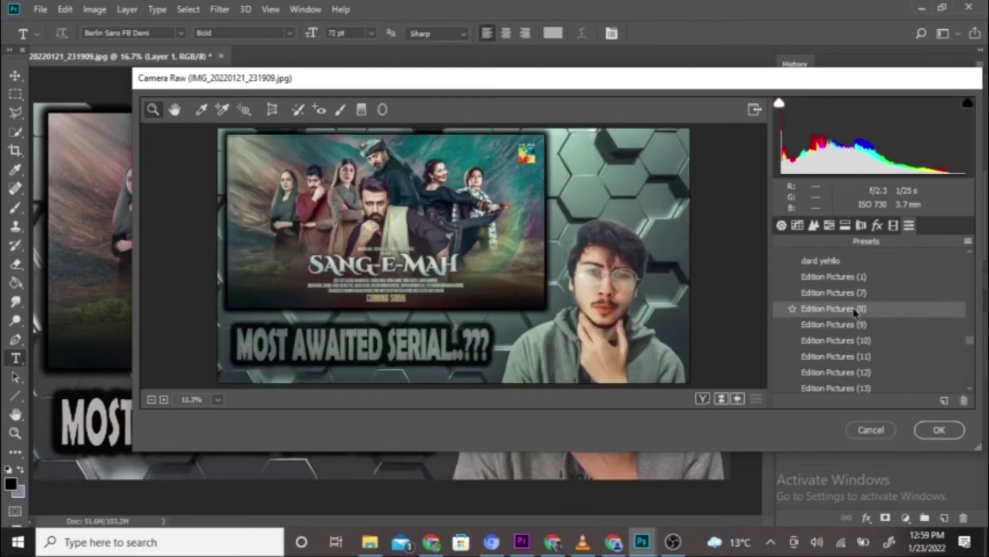
click(855, 325)
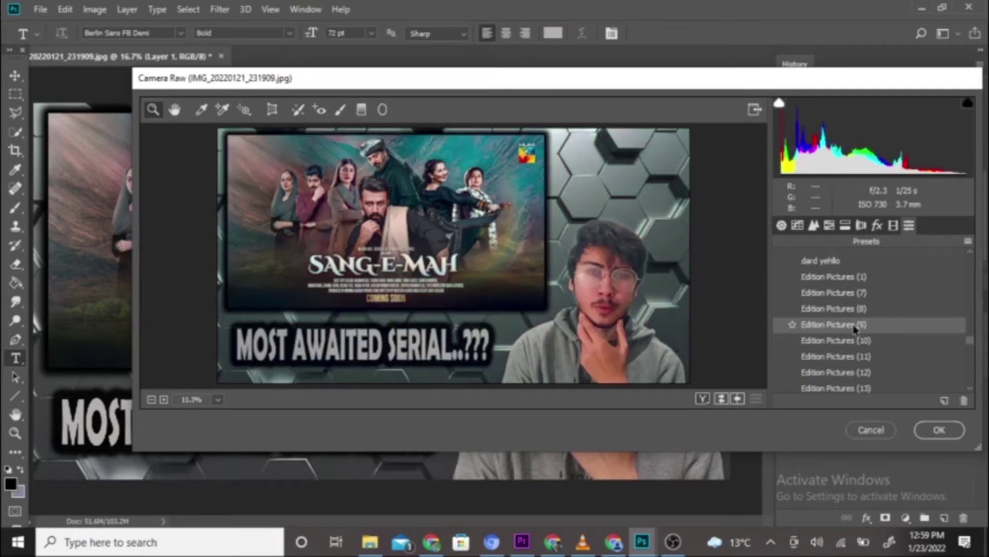
click(855, 341)
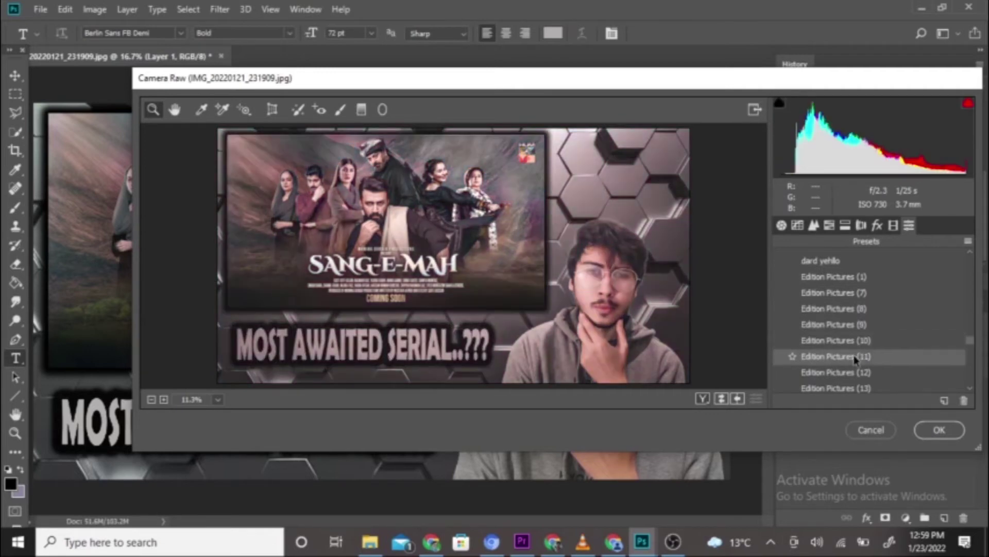
click(856, 356)
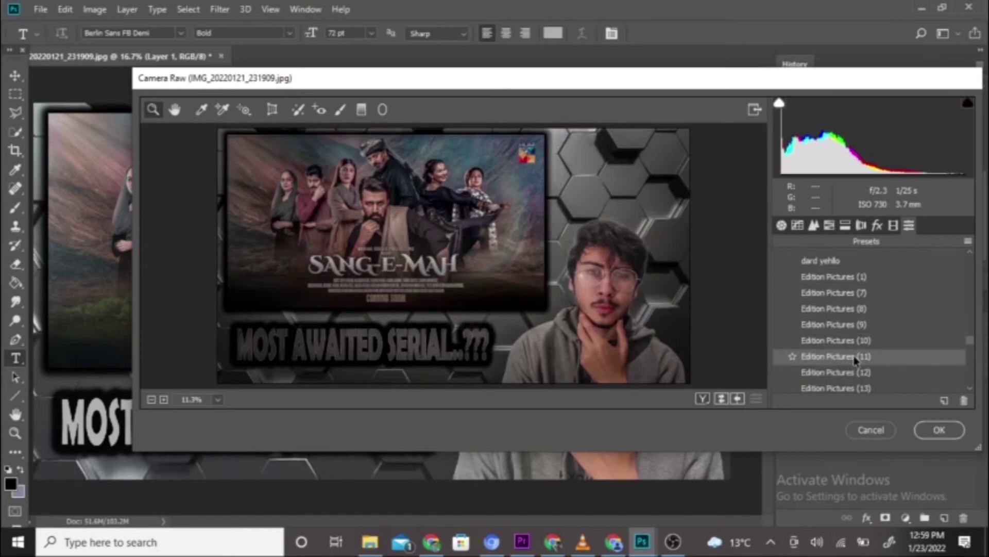
click(855, 357)
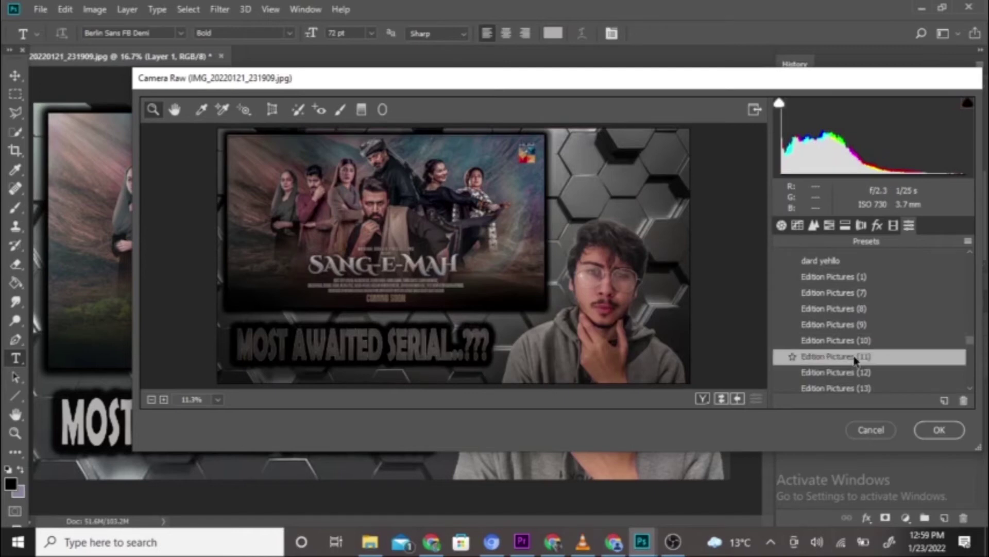
click(927, 432)
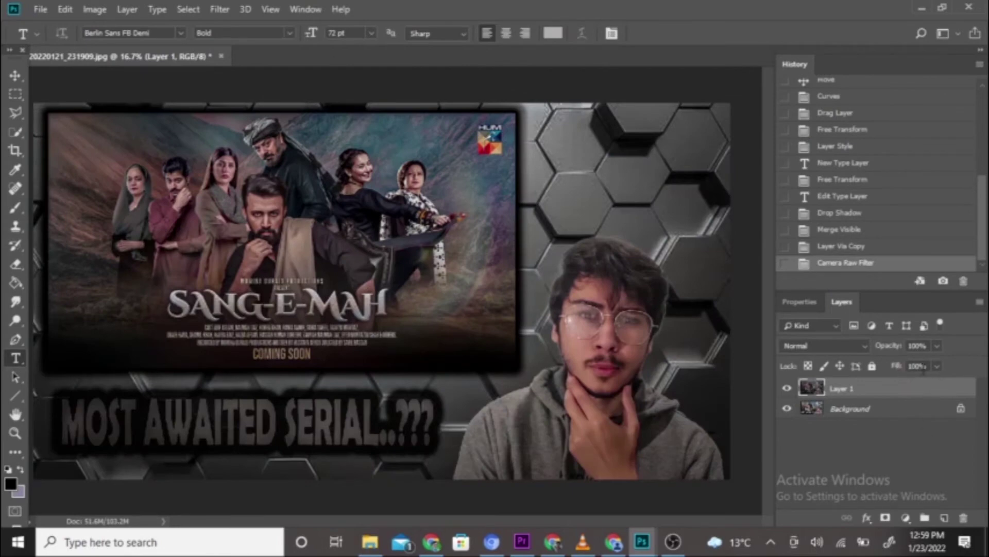
- Lower Layer 1's Fill to 70% in the Layers panel
click(933, 366)
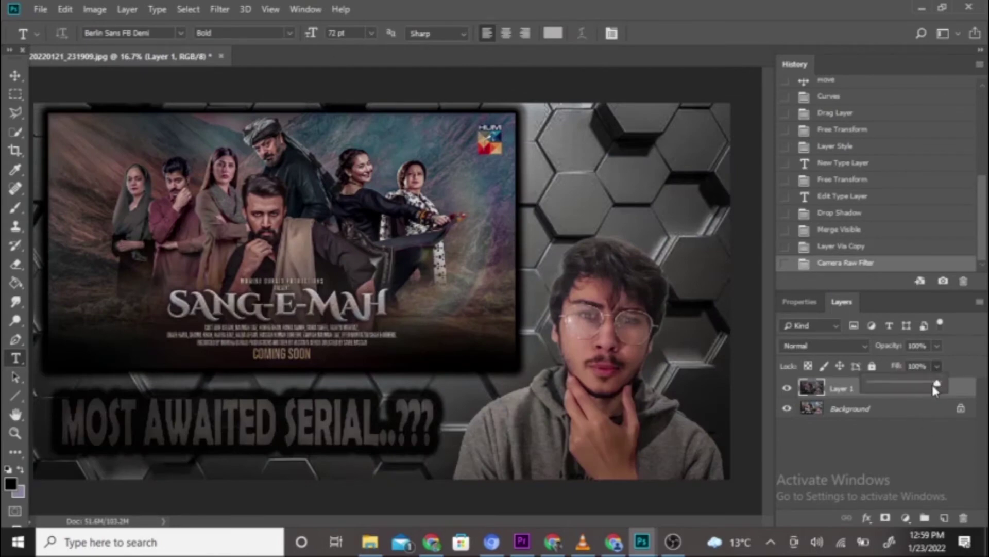
drag(933, 386, 918, 385)
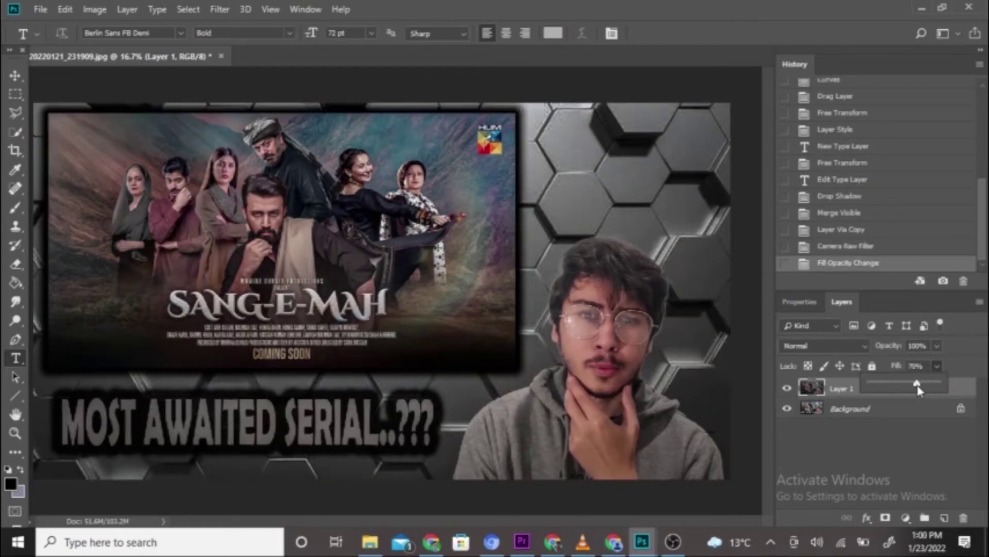
drag(918, 390, 917, 390)
drag(916, 390, 917, 391)
click(897, 436)
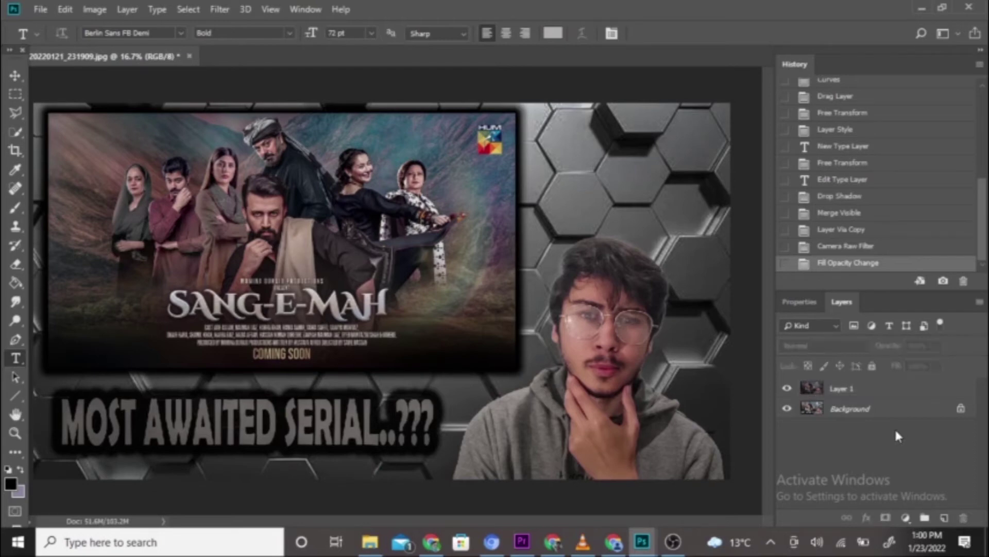
- Zoom in to 50% on the SANG-E-MAH title and switch to the Eraser tool
click(15, 434)
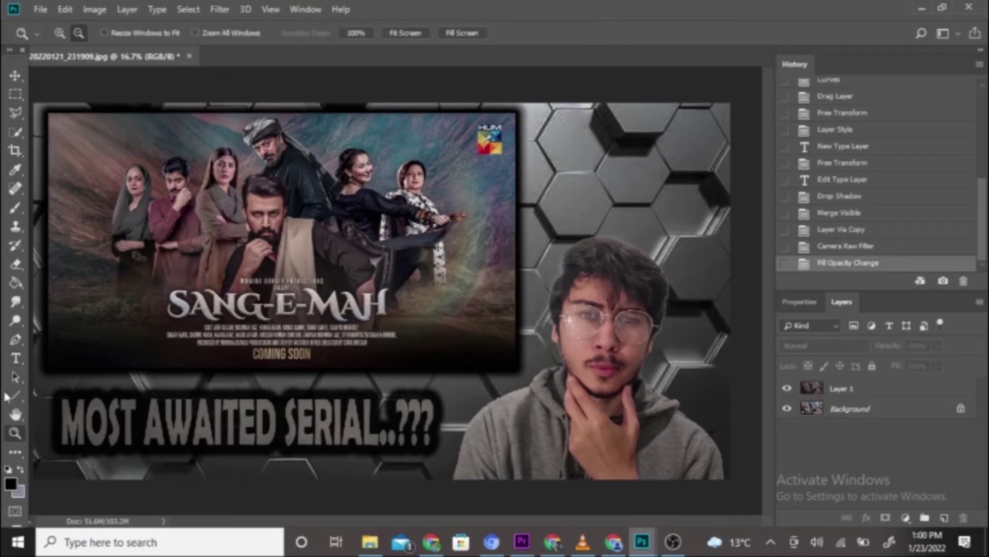
click(59, 33)
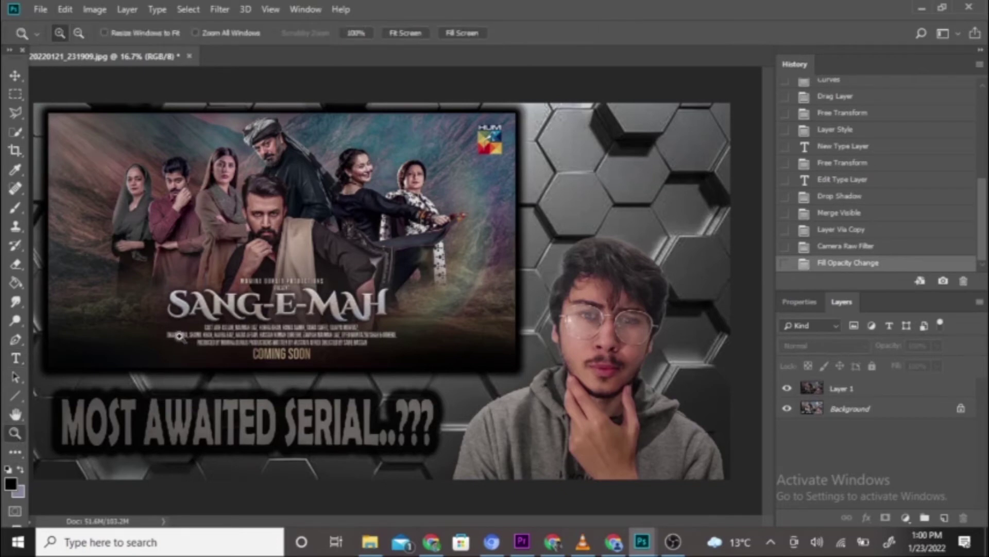
click(180, 321)
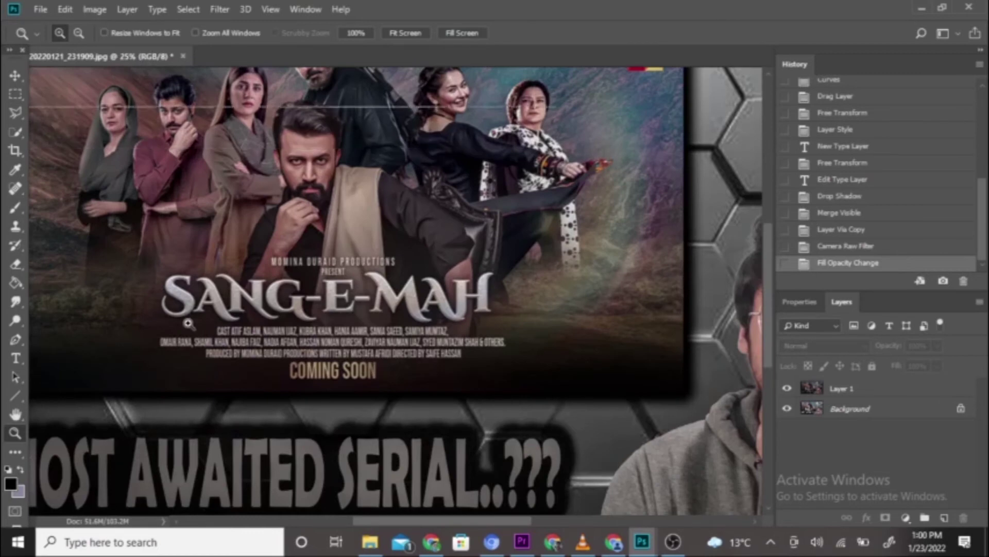
click(181, 319)
click(181, 318)
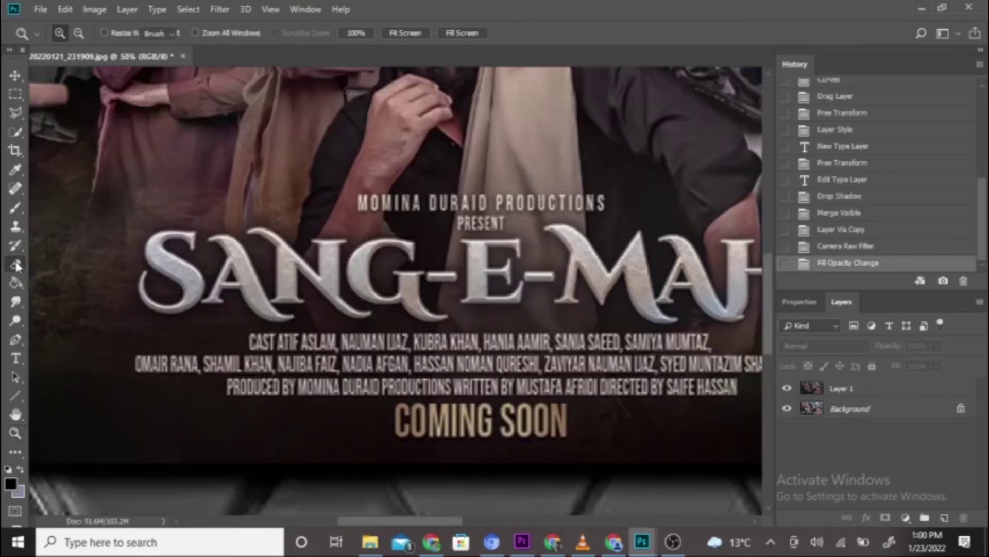
click(16, 265)
- Keep the eraser at full opacity on Layer 1 and erase shade along the top of the S
click(247, 33)
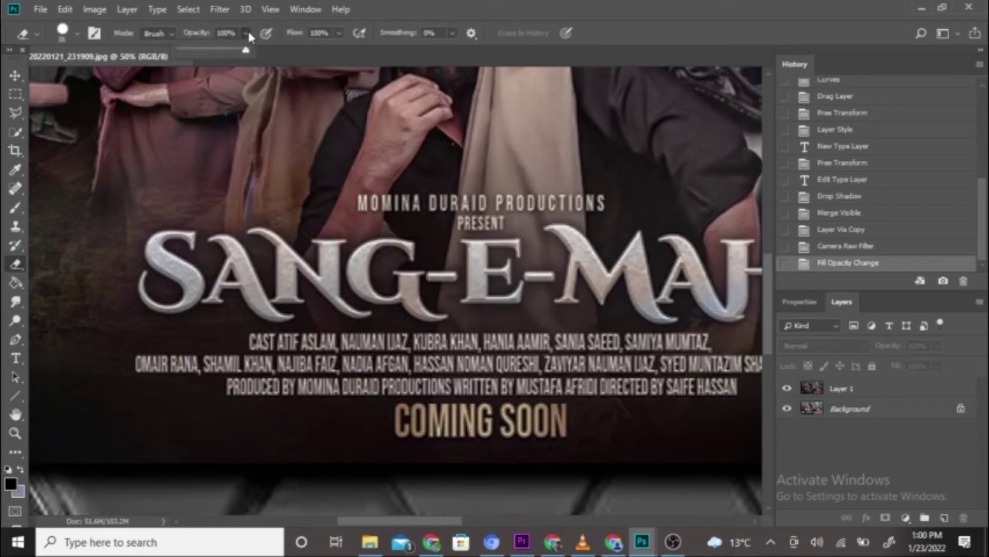
click(250, 33)
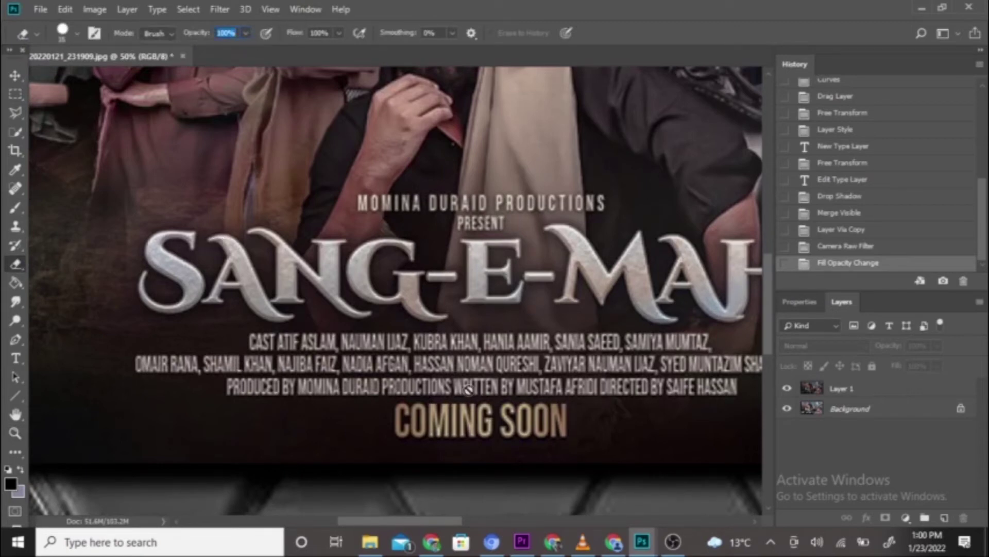
click(869, 391)
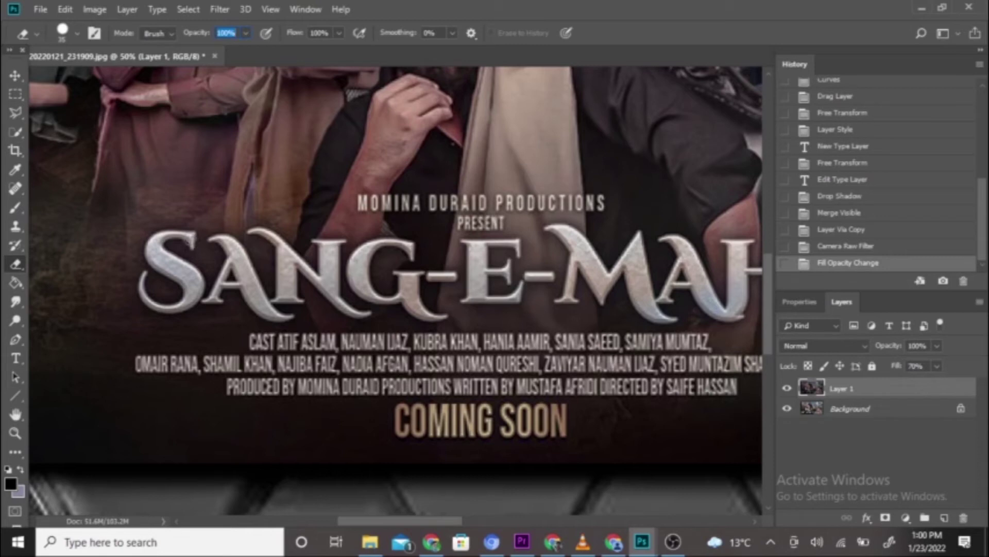
click(184, 238)
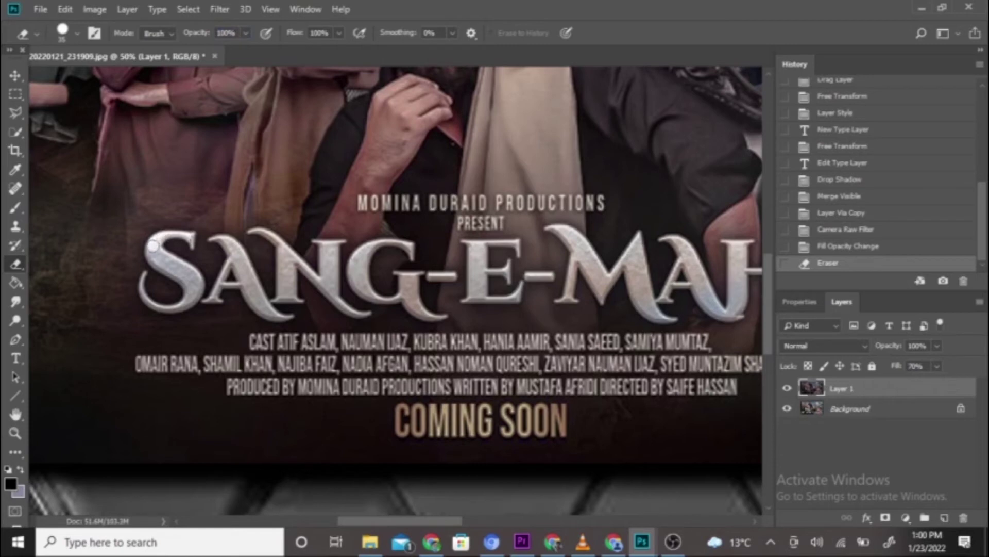
click(160, 260)
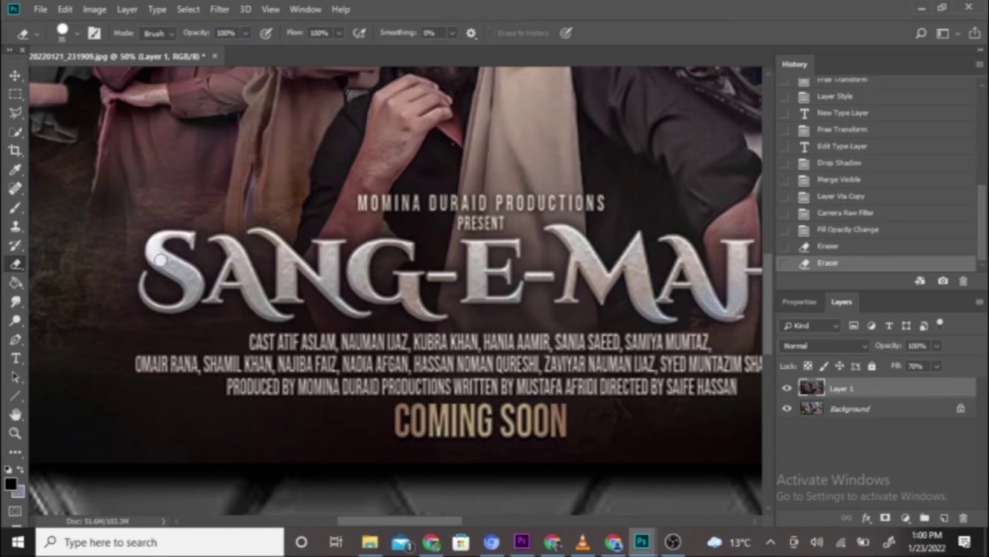
mouse_move(160, 260)
mouse_down()
mouse_move(153, 263)
mouse_move(181, 268)
mouse_move(170, 261)
mouse_up()
- Erase the dark shade along both strokes of the A in SANG, resizing the brush
key(bracketleft)
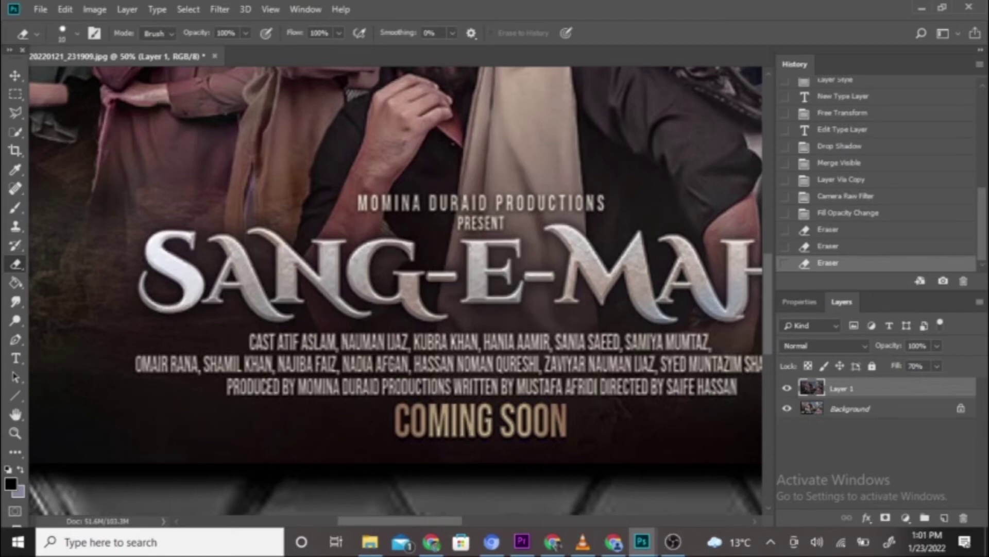
click(225, 239)
key(bracketright)
key(bracketright)
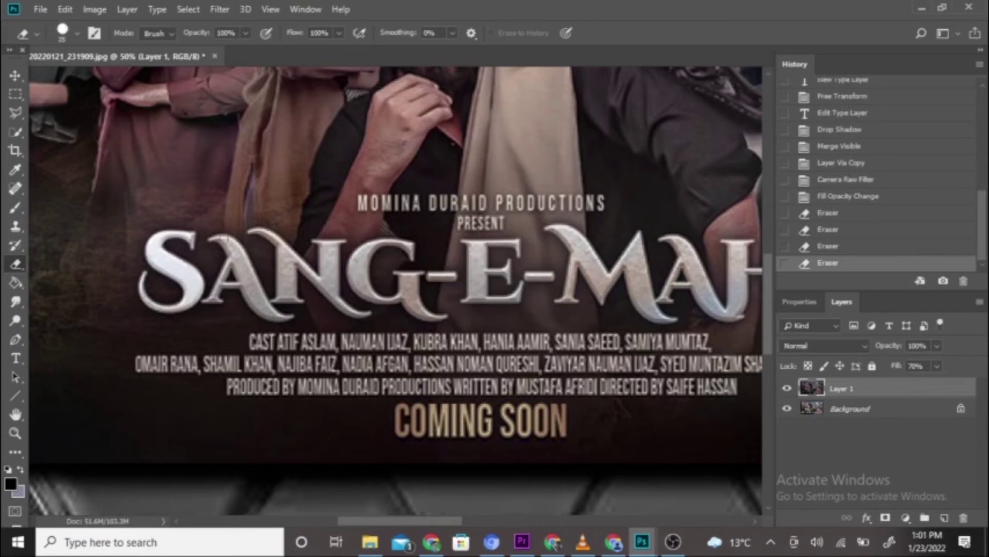
drag(233, 246, 254, 301)
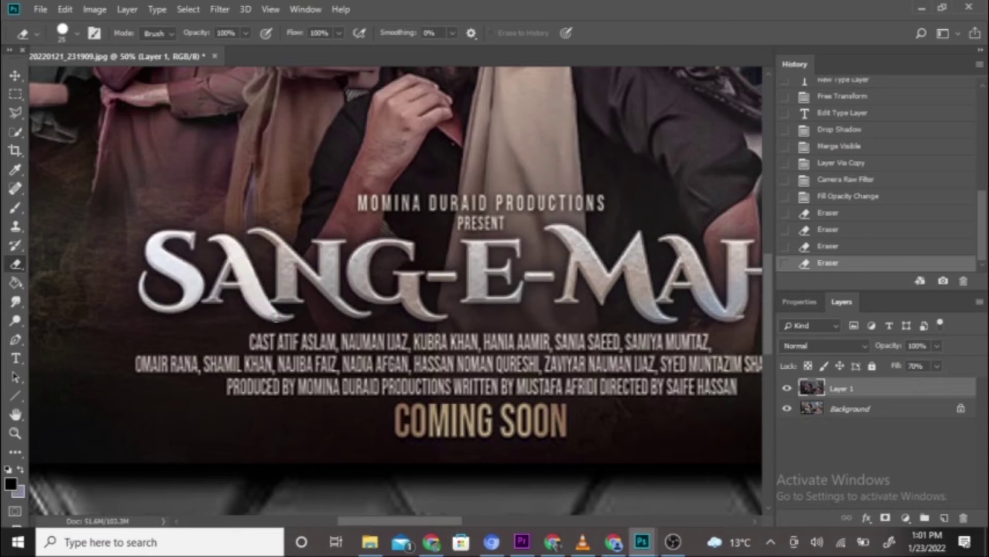
drag(253, 302, 275, 314)
click(285, 318)
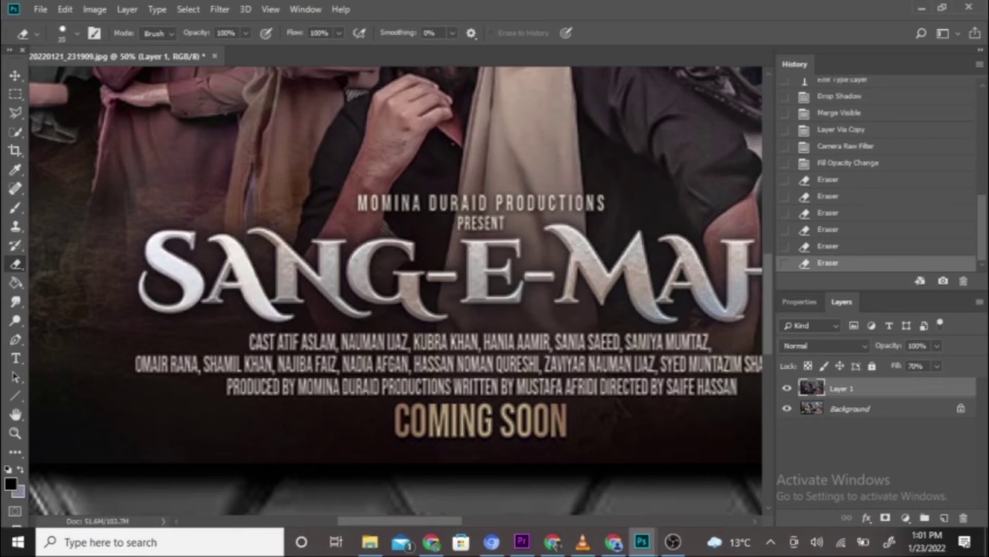
click(223, 285)
drag(227, 261, 209, 301)
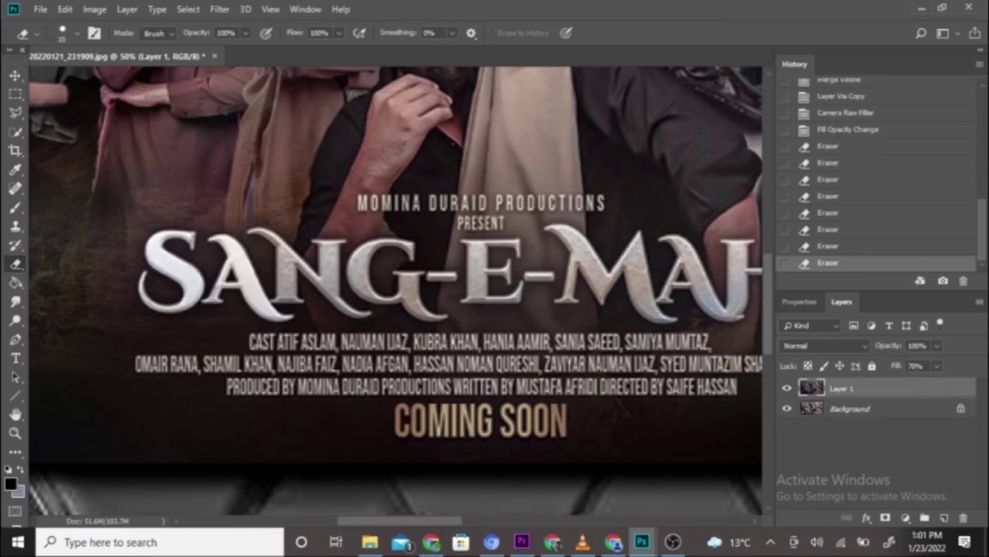
click(223, 289)
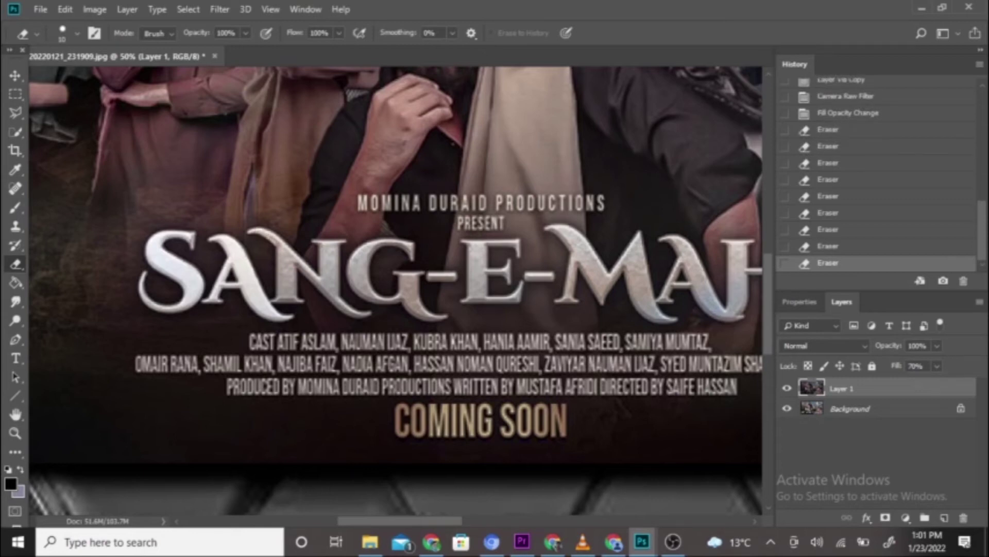
- Erase the shade over the N of SANG, ending with a brush size of about 25
click(284, 250)
key(bracketright)
key(bracketright)
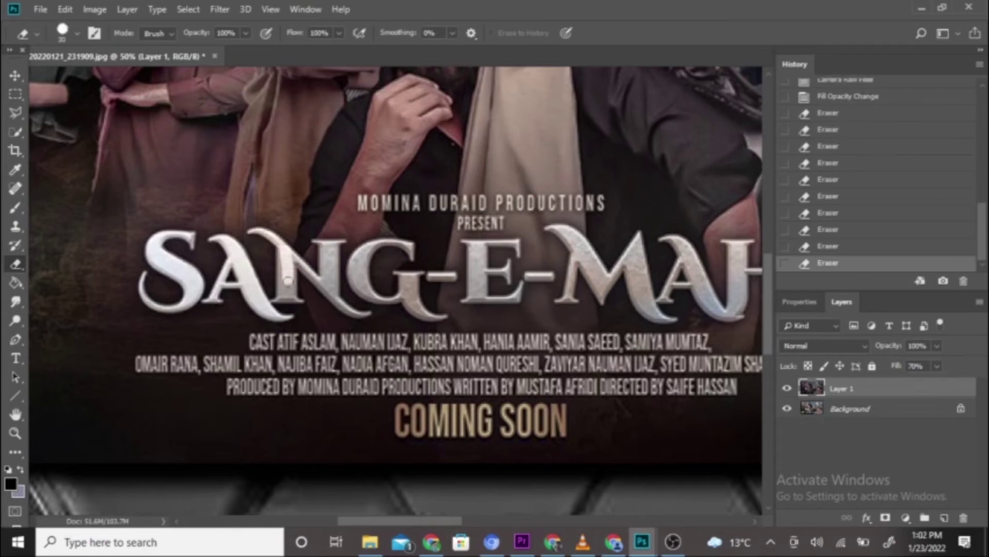
click(288, 258)
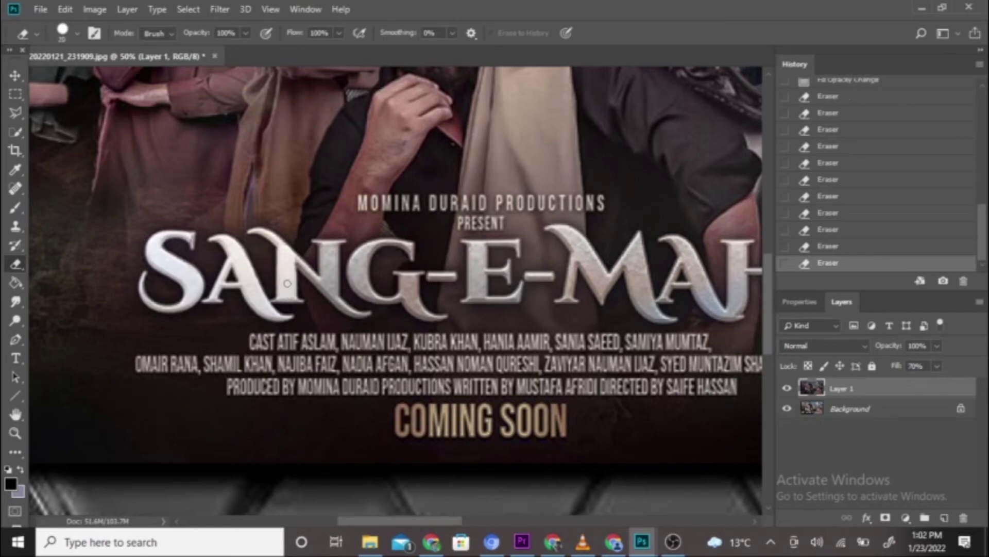
key(bracketleft)
key(bracketleft)
key(bracketleft)
click(290, 260)
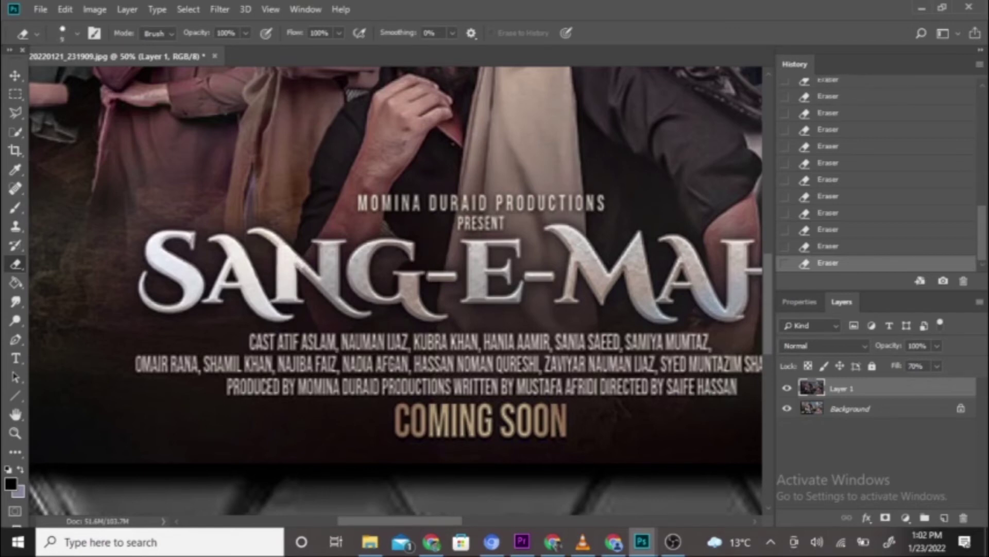
key(bracketright)
key(bracketright)
key(bracketright)
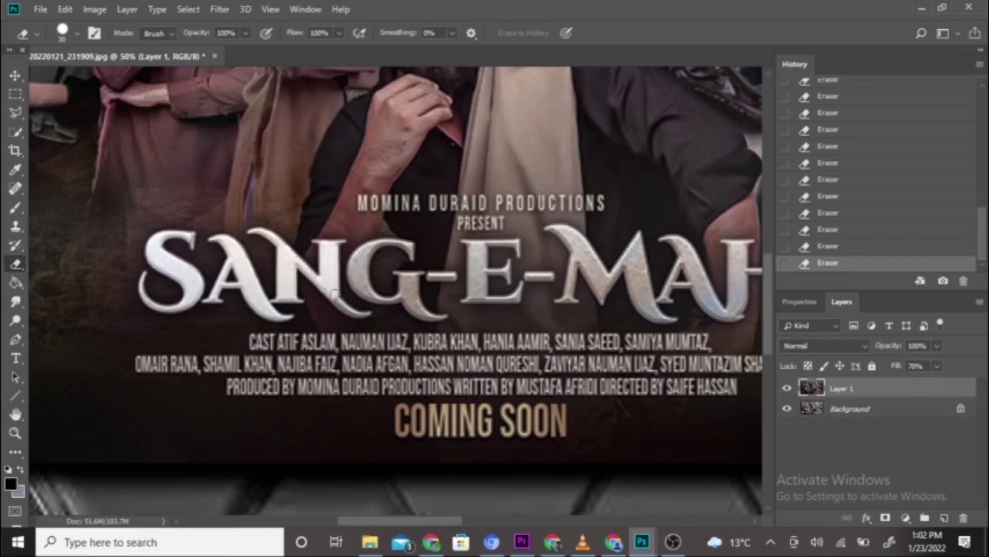
key(bracketleft)
key(bracketleft)
key(bracketleft)
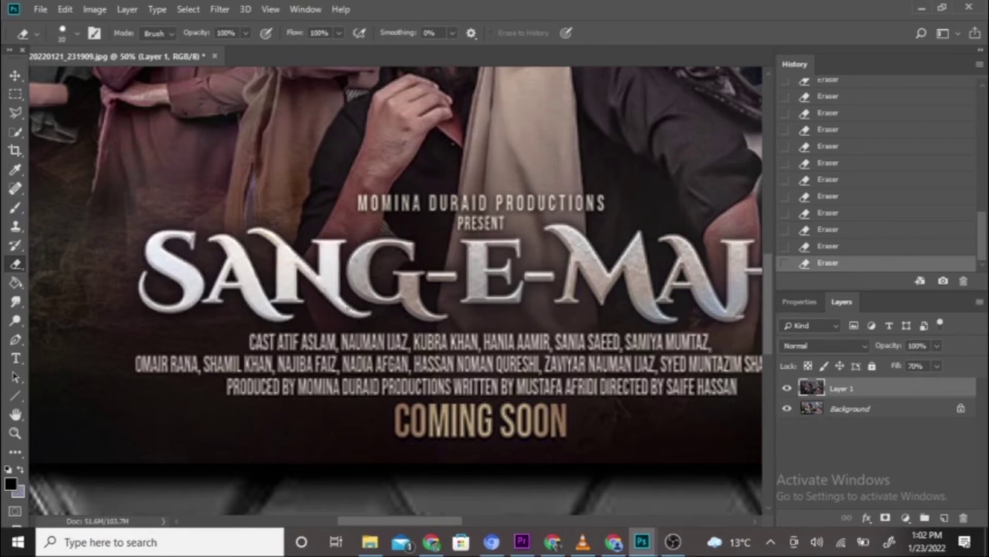
key(bracketright)
- Erase the dark shade over the G, E and M of the title
mouse_move(356, 282)
mouse_down()
mouse_move(387, 298)
mouse_move(408, 282)
mouse_move(421, 311)
mouse_move(417, 292)
mouse_up()
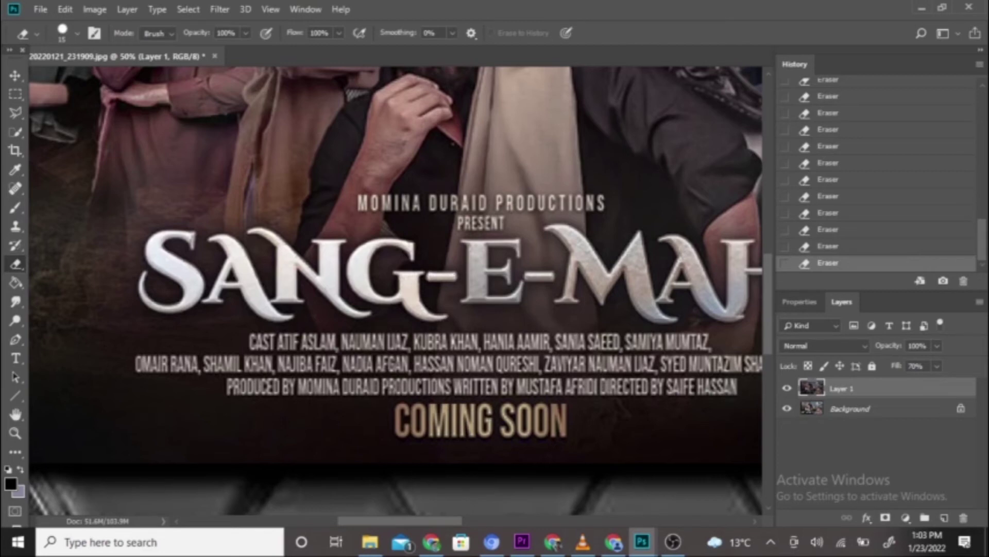
mouse_move(512, 243)
mouse_down()
mouse_move(467, 243)
mouse_move(469, 301)
mouse_move(512, 299)
mouse_up()
mouse_move(483, 251)
mouse_down()
mouse_move(477, 244)
mouse_move(480, 297)
mouse_move(478, 250)
mouse_move(509, 265)
mouse_move(509, 282)
mouse_move(551, 277)
mouse_up()
mouse_move(545, 226)
mouse_down()
mouse_move(567, 250)
mouse_move(572, 293)
mouse_move(559, 301)
mouse_move(578, 257)
mouse_up()
drag(579, 258, 571, 293)
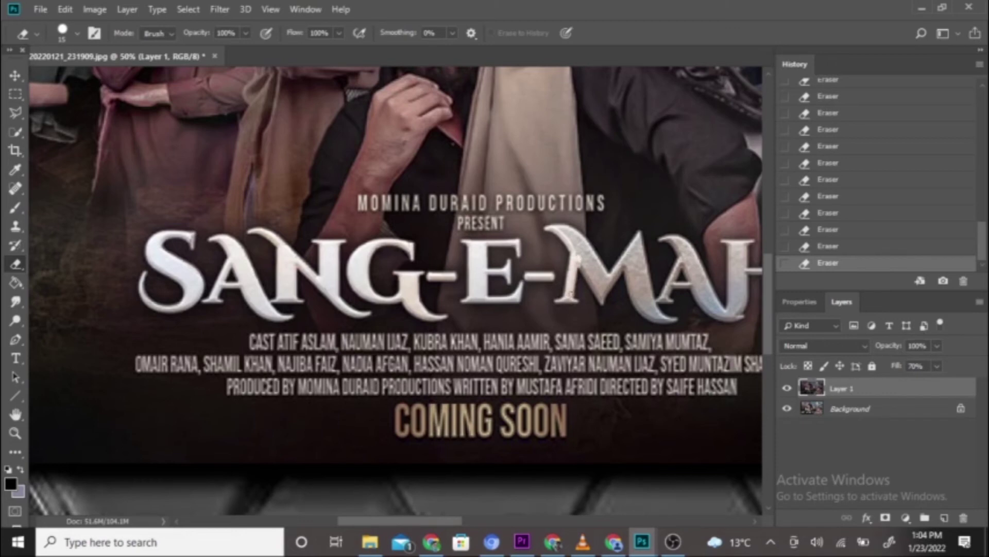
mouse_move(572, 238)
mouse_down()
mouse_move(562, 230)
mouse_move(601, 294)
mouse_up()
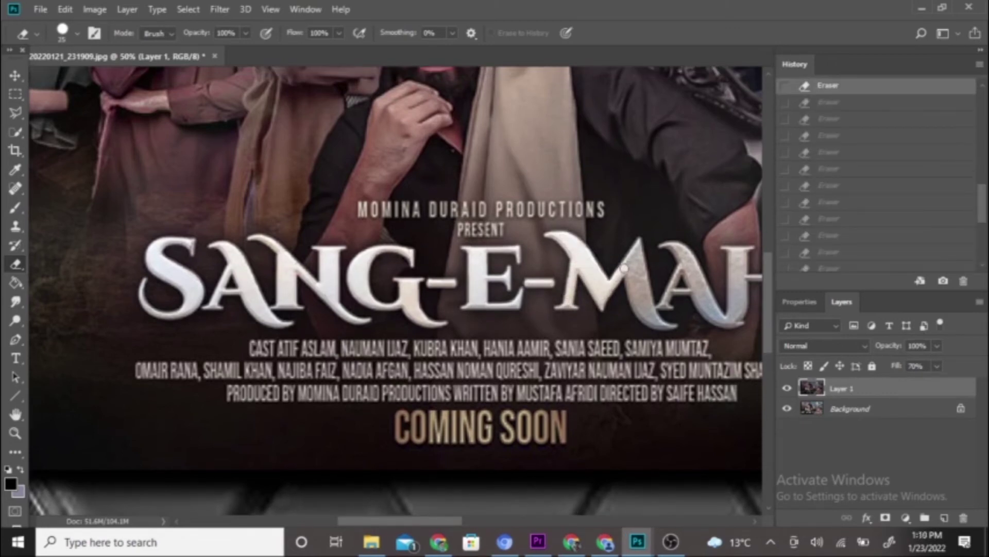
mouse_move(638, 244)
mouse_down()
mouse_move(636, 310)
mouse_move(639, 290)
mouse_move(668, 326)
mouse_move(685, 250)
mouse_move(693, 284)
mouse_move(691, 268)
mouse_move(719, 315)
mouse_move(704, 308)
mouse_move(687, 265)
mouse_move(662, 307)
mouse_up()
- Clear the remaining shade from the A and H, resizing the brush for fine edges
drag(677, 273, 665, 297)
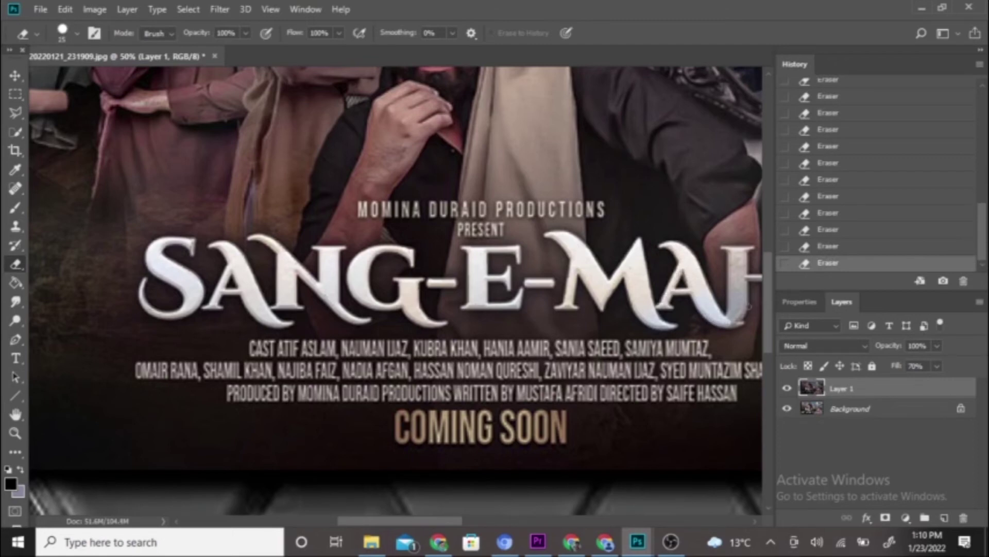
mouse_move(740, 258)
mouse_down()
mouse_move(736, 298)
mouse_move(734, 248)
mouse_move(742, 286)
mouse_up()
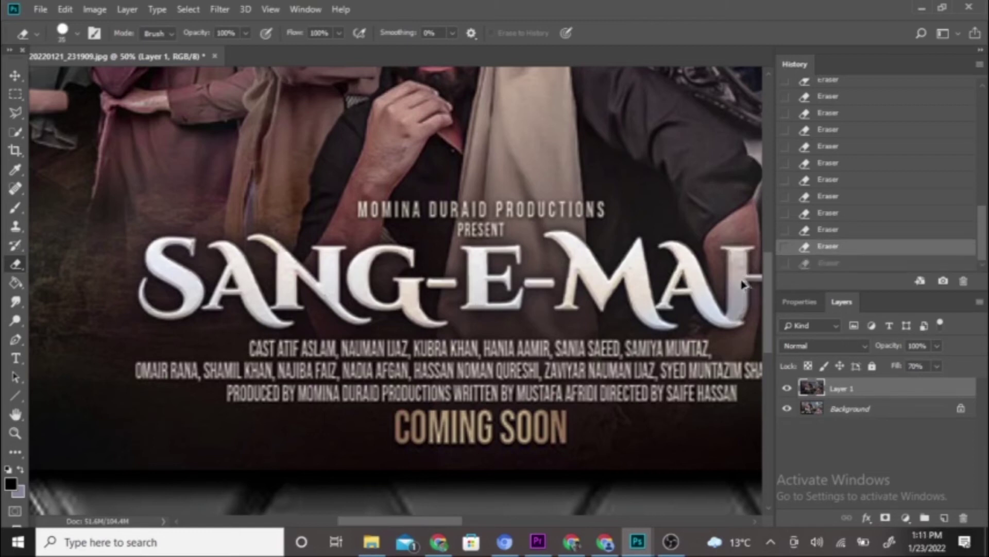
drag(736, 252, 734, 323)
key(bracketleft)
key(bracketleft)
key(bracketleft)
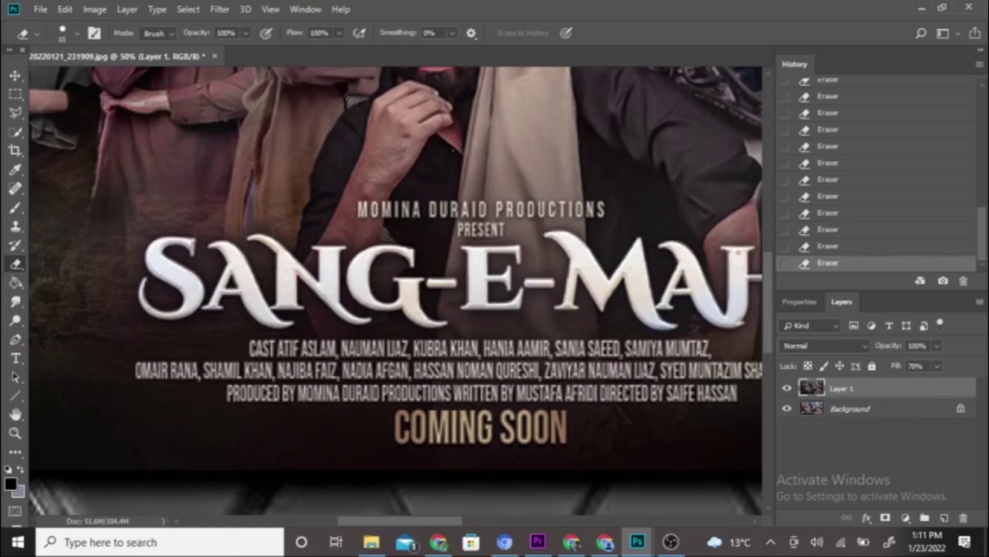
drag(456, 521, 482, 521)
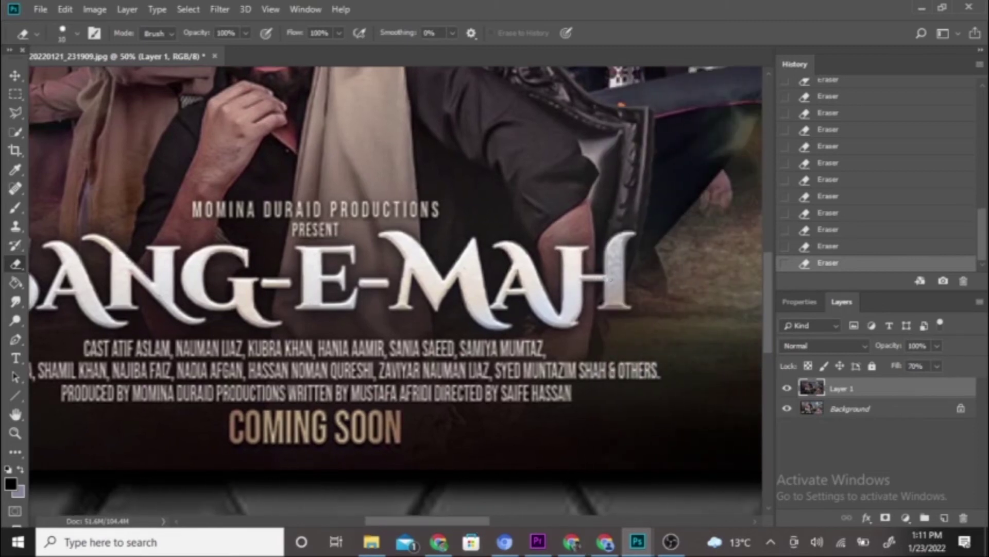
key(bracketright)
key(bracketright)
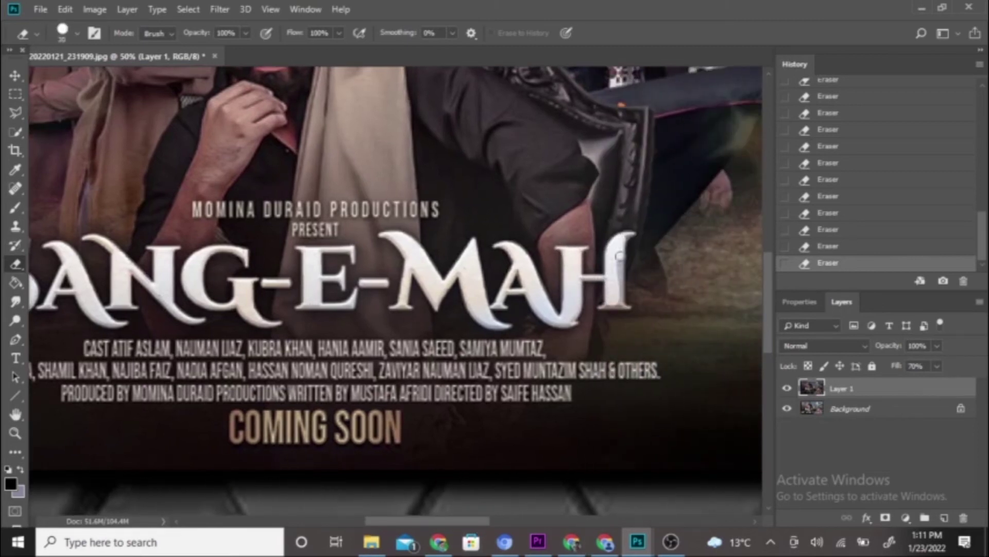
drag(619, 256, 616, 307)
key(bracketright)
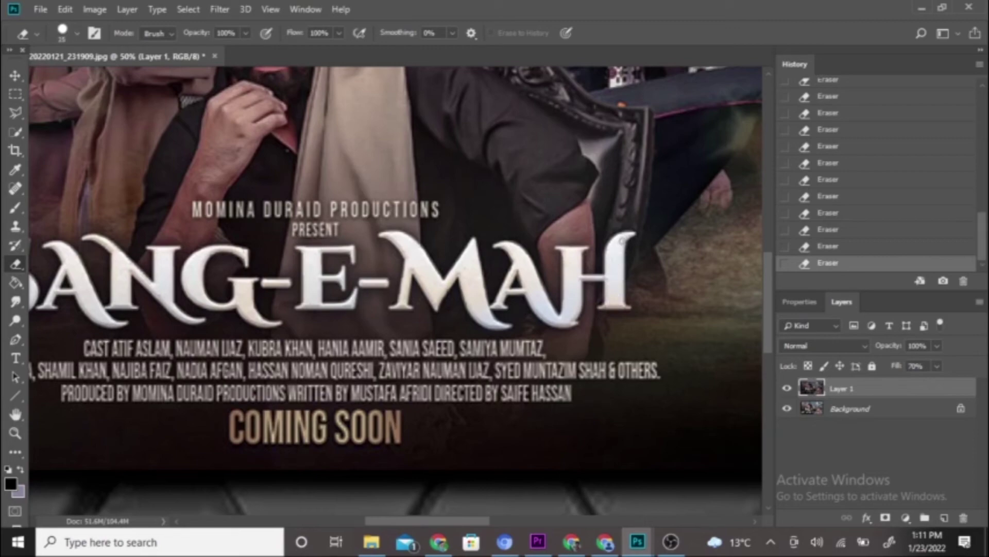
- Zoom out to the whole poster and erase over the MOST AWAITED headline to brighten it
key(z)
key(ctrl+minus)
key(ctrl+minus)
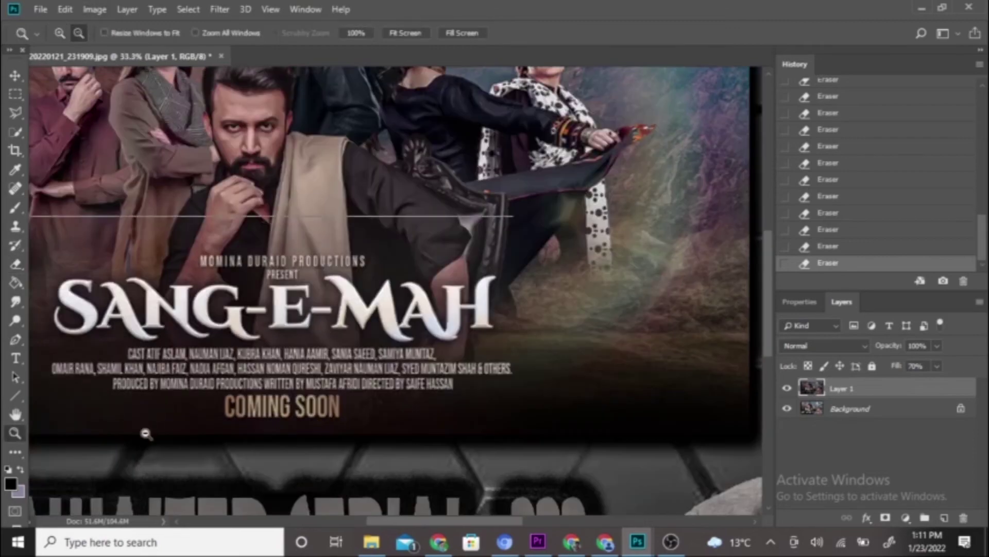
scroll(133, 287, down, 3)
key(e)
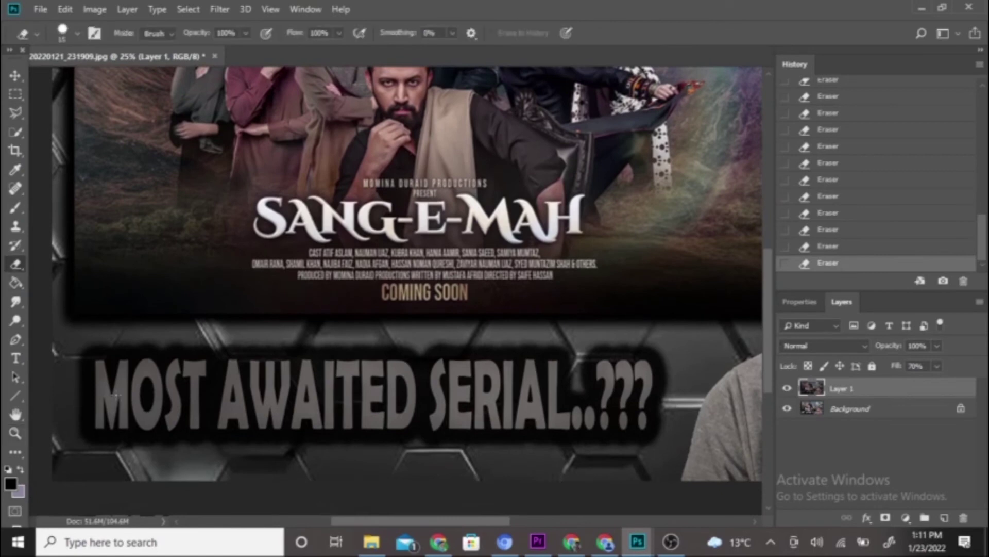
mouse_move(119, 395)
mouse_down()
mouse_move(259, 406)
mouse_move(523, 395)
mouse_move(625, 414)
mouse_move(639, 392)
mouse_up()
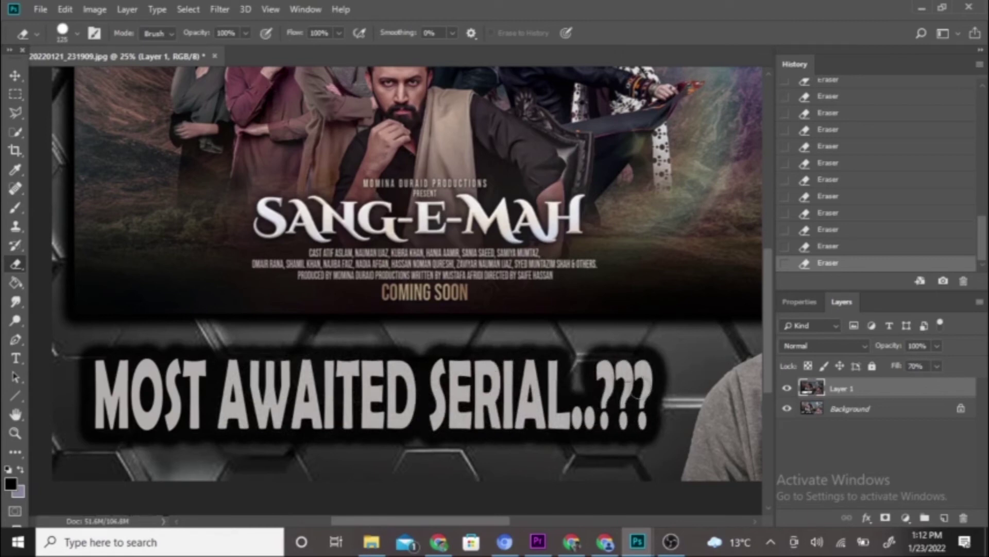
- Zoom out and merge all visible layers into a single Background layer with Merge Visible
key(z)
click(268, 179)
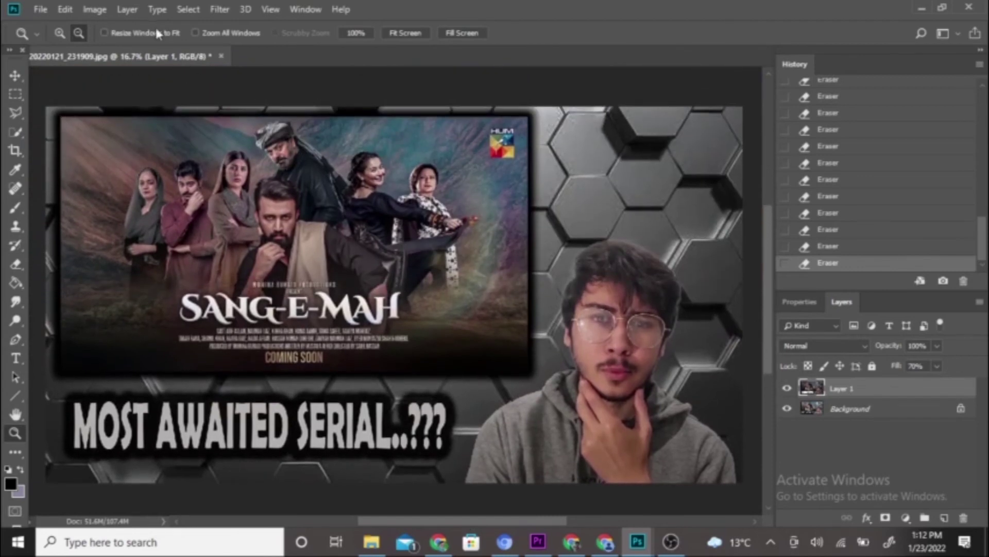
click(128, 9)
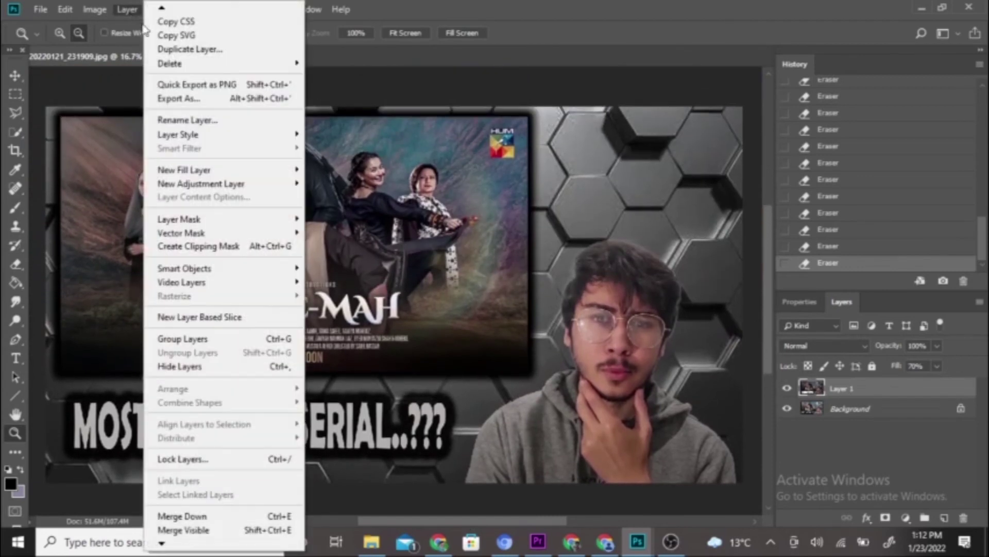
click(237, 529)
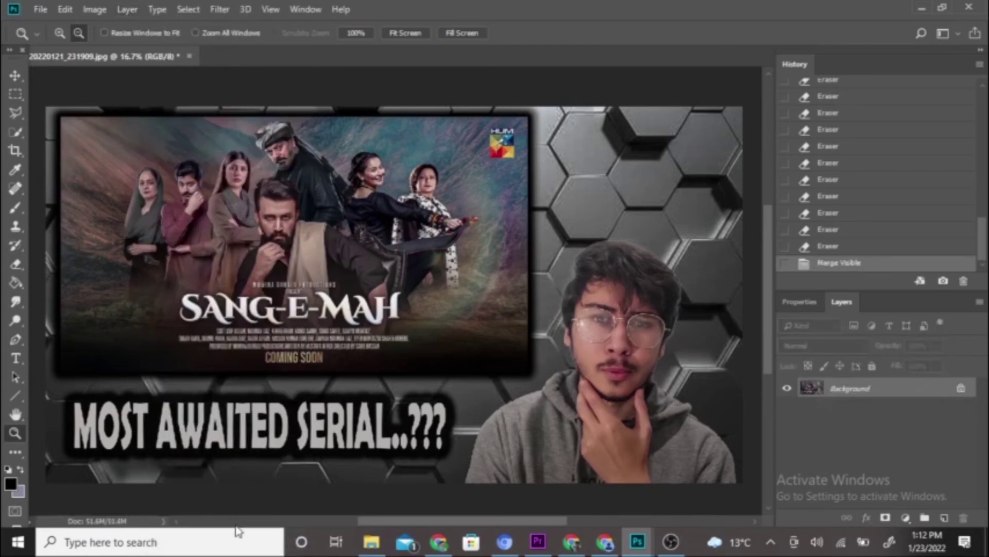
- Zoom in to 25% and pan over to the presenter
click(59, 33)
click(645, 470)
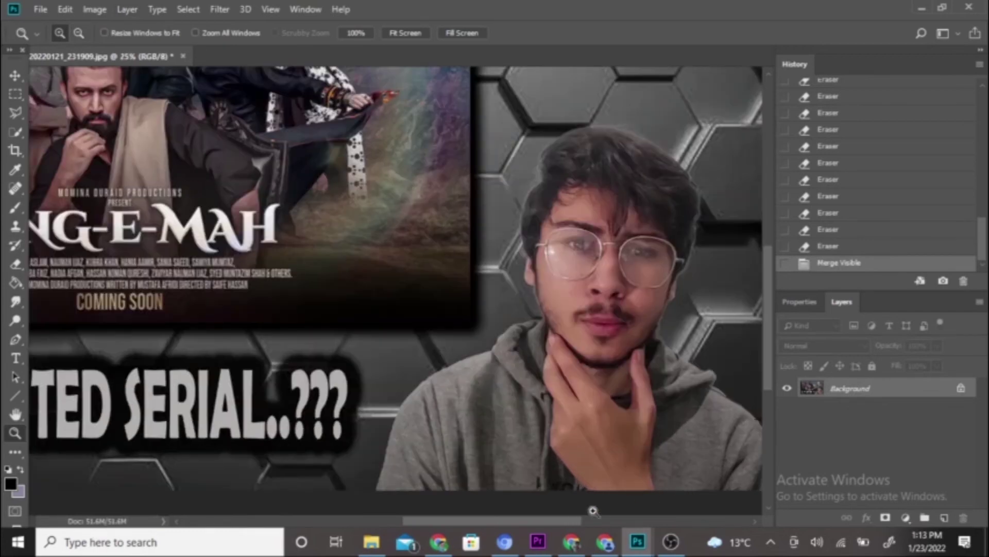
drag(560, 520, 577, 520)
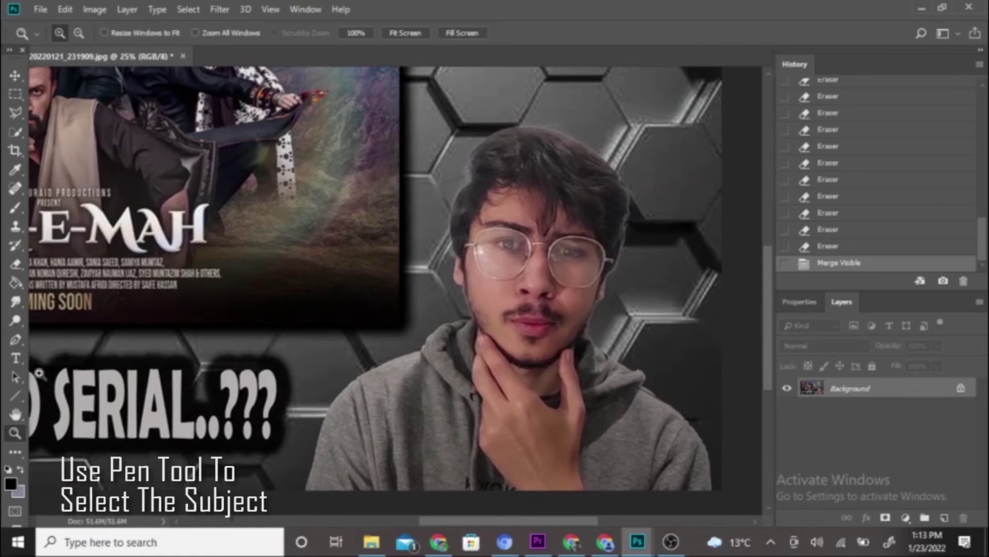
- With the Pen tool, trace the left hoodie edge and shoulder up to the jaw
click(16, 340)
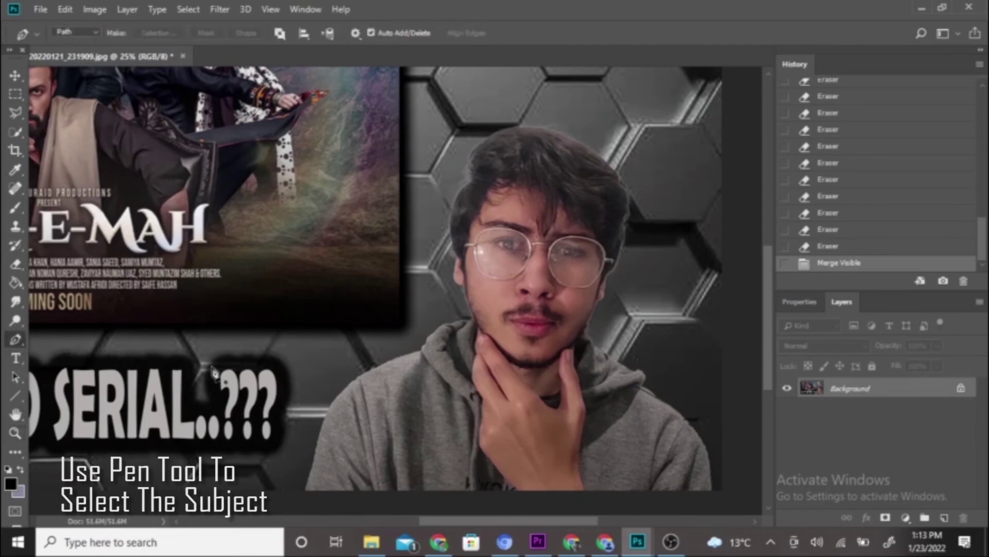
click(307, 495)
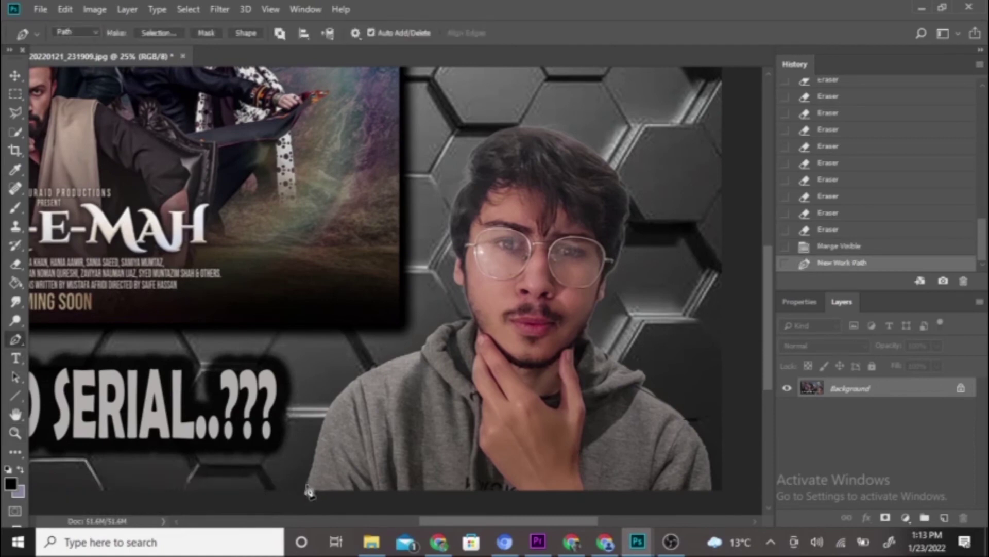
click(312, 482)
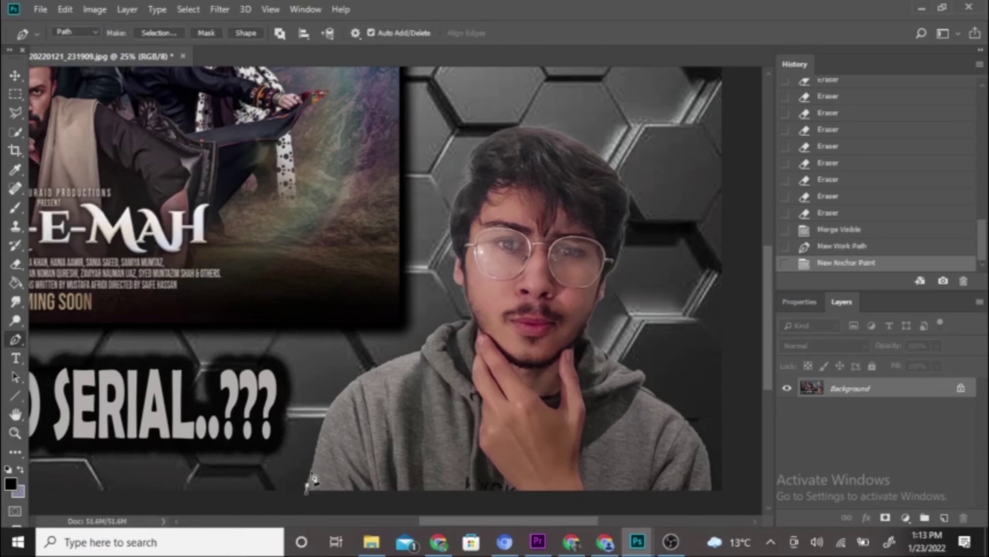
click(314, 460)
click(320, 441)
click(324, 423)
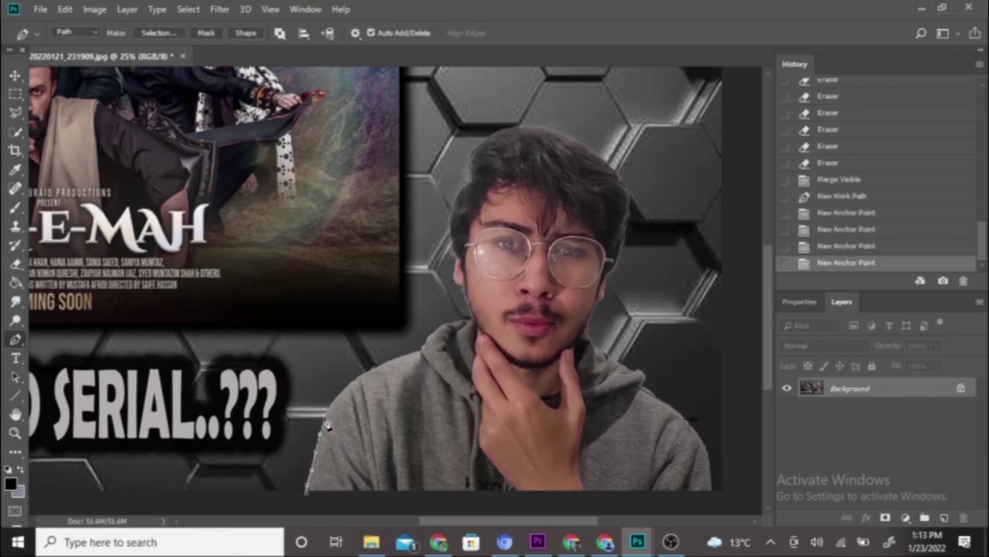
click(337, 399)
click(363, 373)
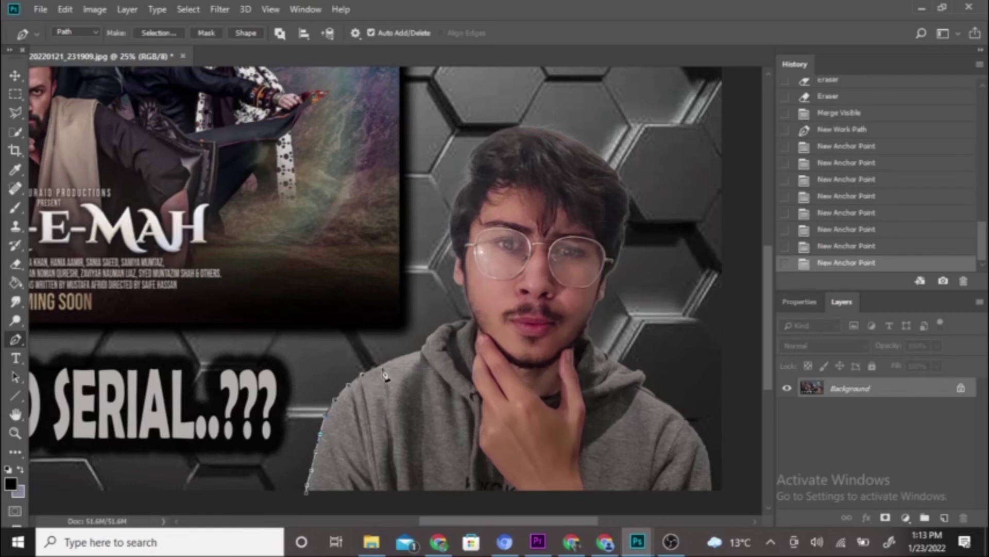
click(401, 357)
click(421, 349)
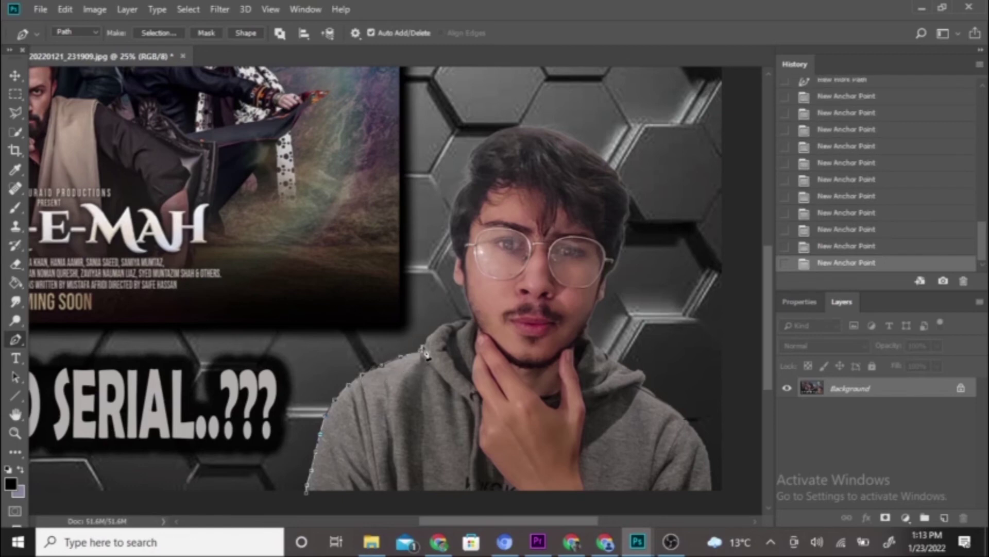
click(453, 323)
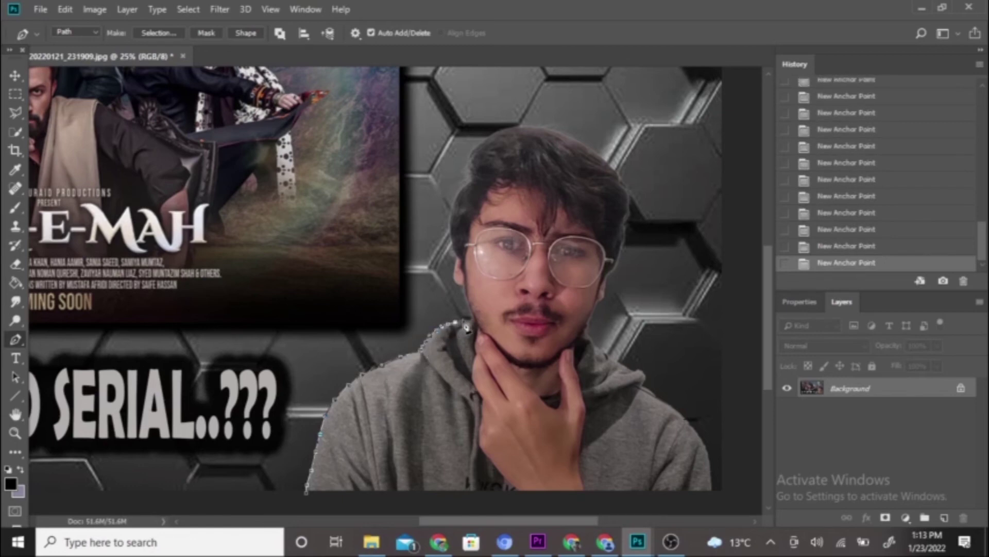
click(473, 320)
- Continue the path up the ear, across the top of the hair and down its right side
click(459, 274)
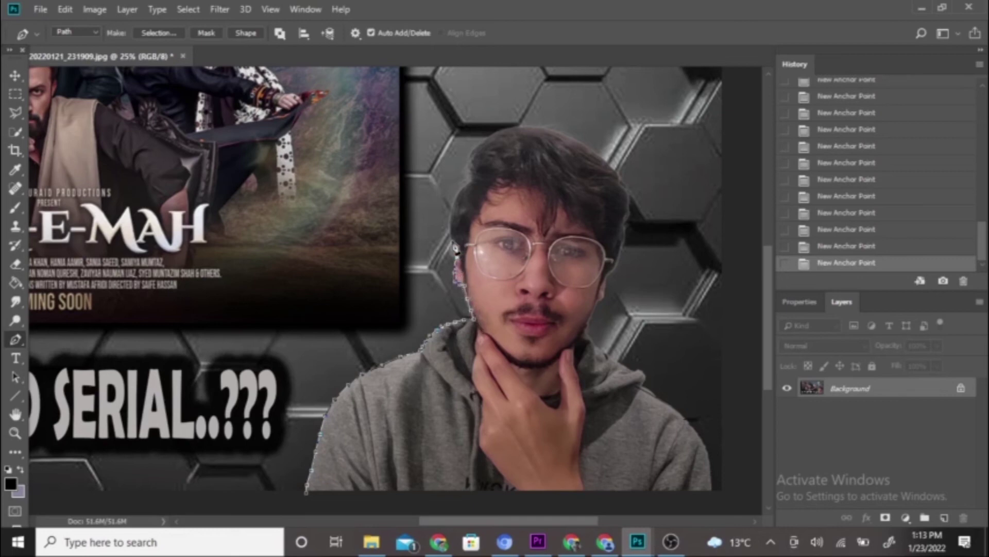
click(453, 248)
click(452, 222)
click(460, 192)
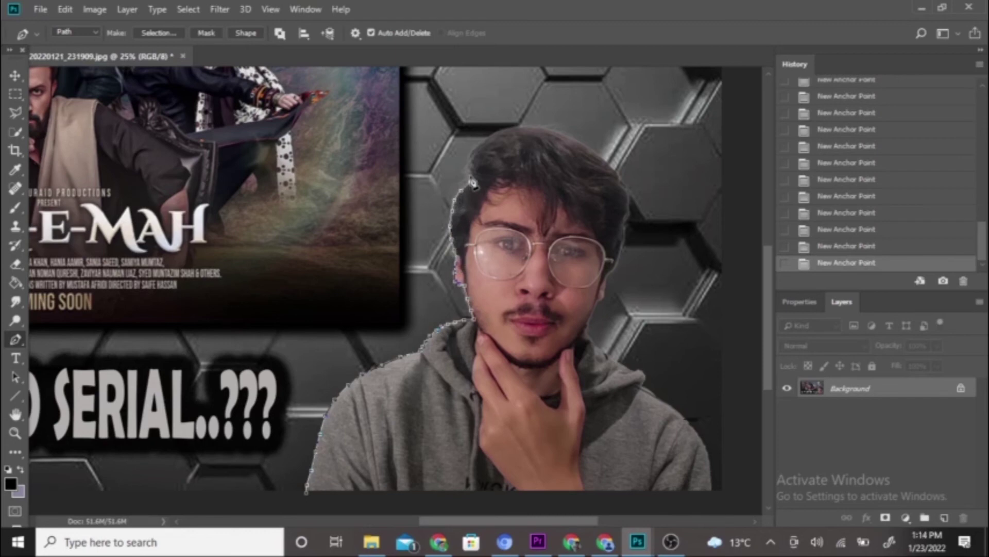
click(469, 151)
click(488, 136)
click(526, 127)
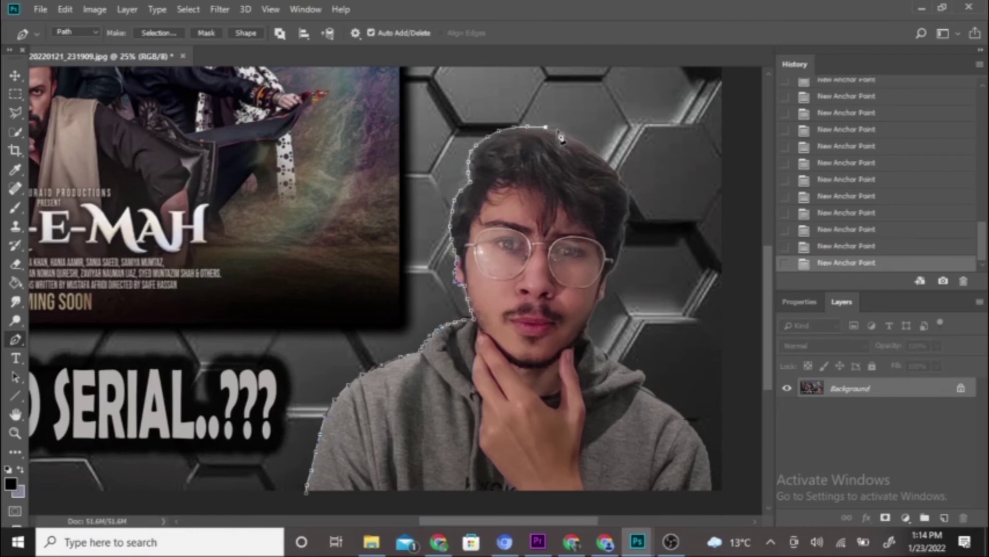
click(560, 132)
click(592, 147)
click(609, 164)
click(628, 199)
click(629, 217)
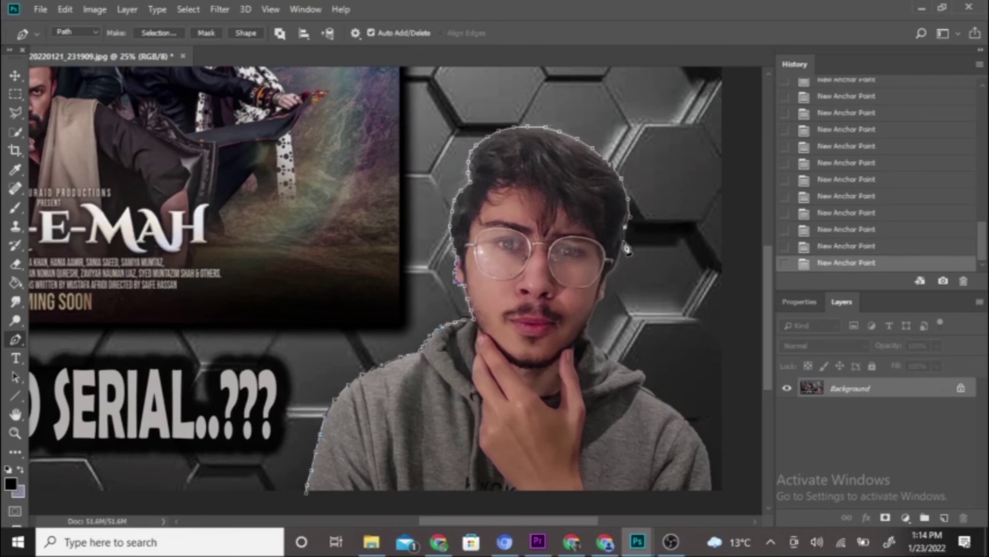
- Trace down the right side of the face, jaw and neck to the right shoulder
click(620, 244)
click(611, 273)
click(606, 290)
click(596, 305)
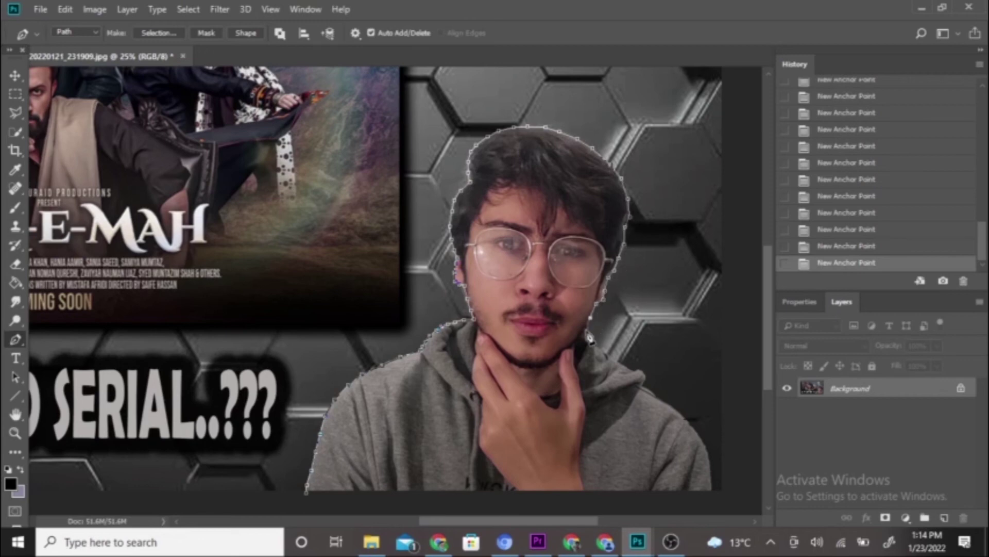
click(586, 331)
click(602, 348)
click(624, 365)
click(642, 370)
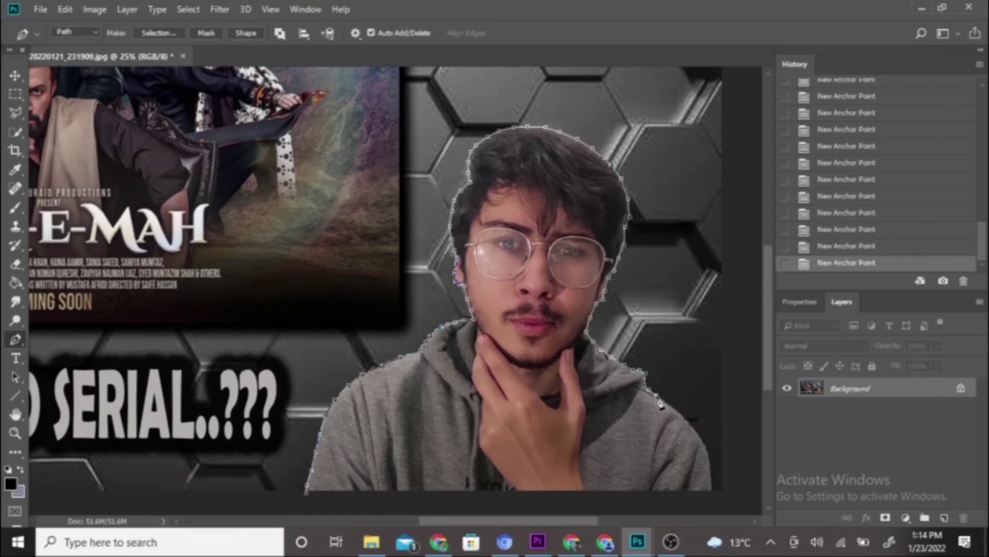
- Trace down the hoodie's right side, along the bottom edge, and close the path
click(677, 412)
click(699, 435)
click(707, 452)
click(711, 470)
click(712, 490)
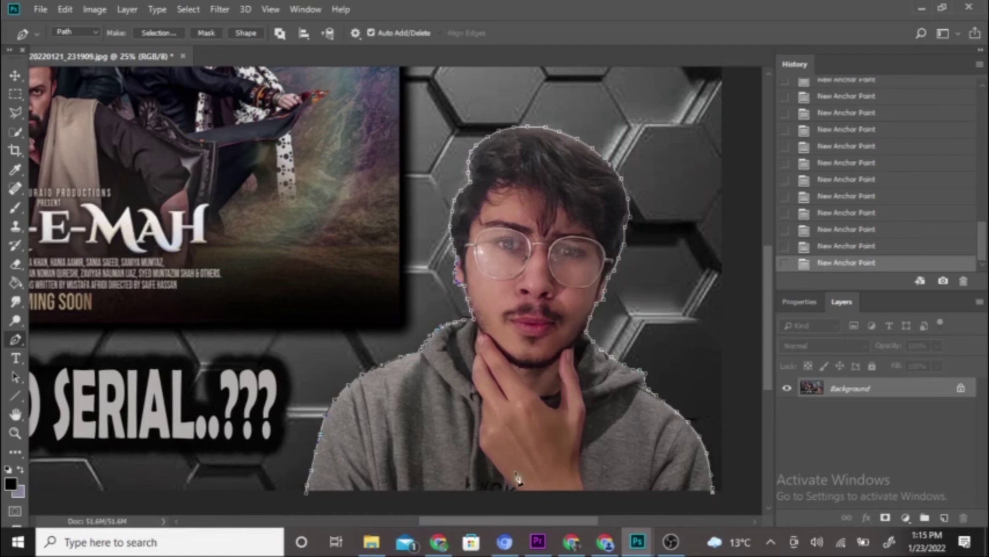
click(490, 492)
click(420, 493)
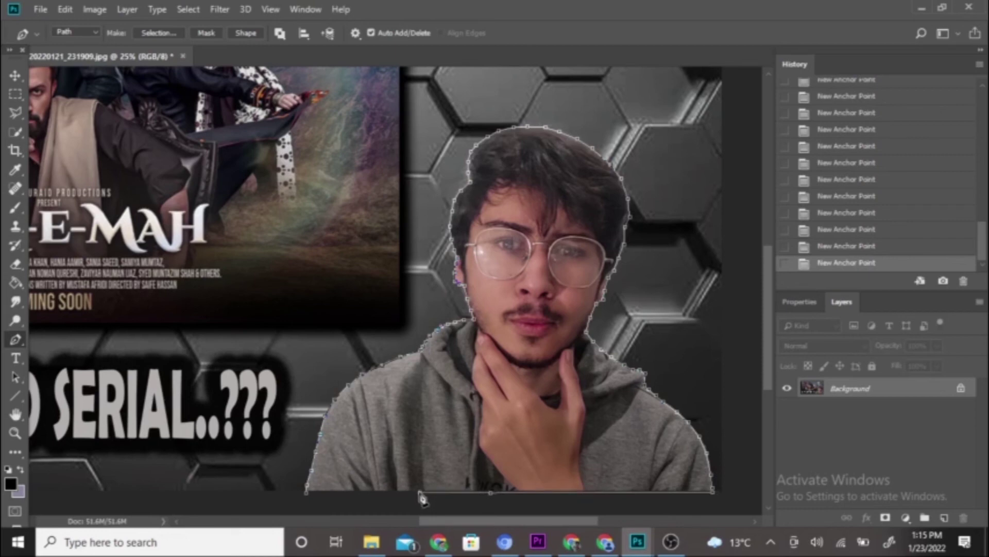
click(367, 492)
click(333, 492)
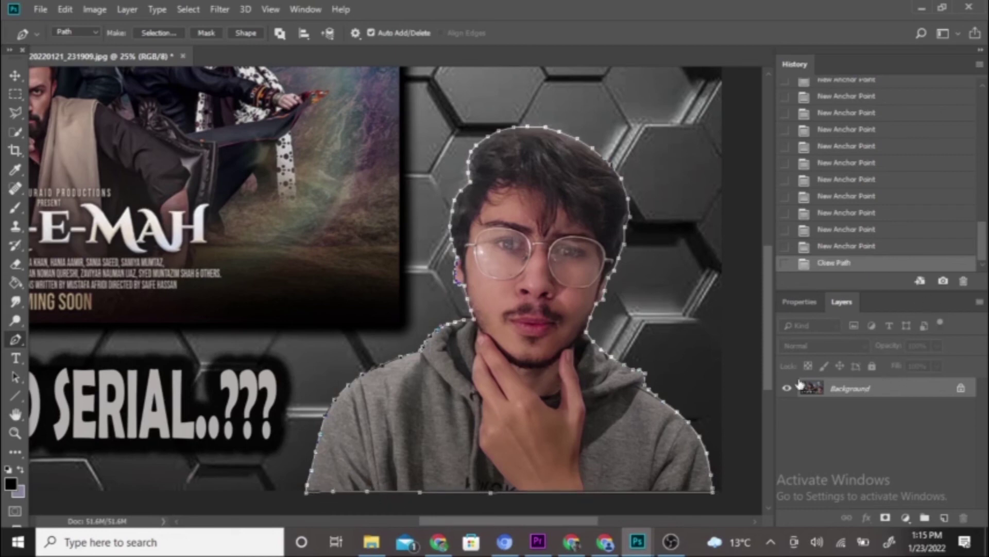
- Convert the path to a selection with 0 feather and copy the person onto Layer 1
right_click(505, 380)
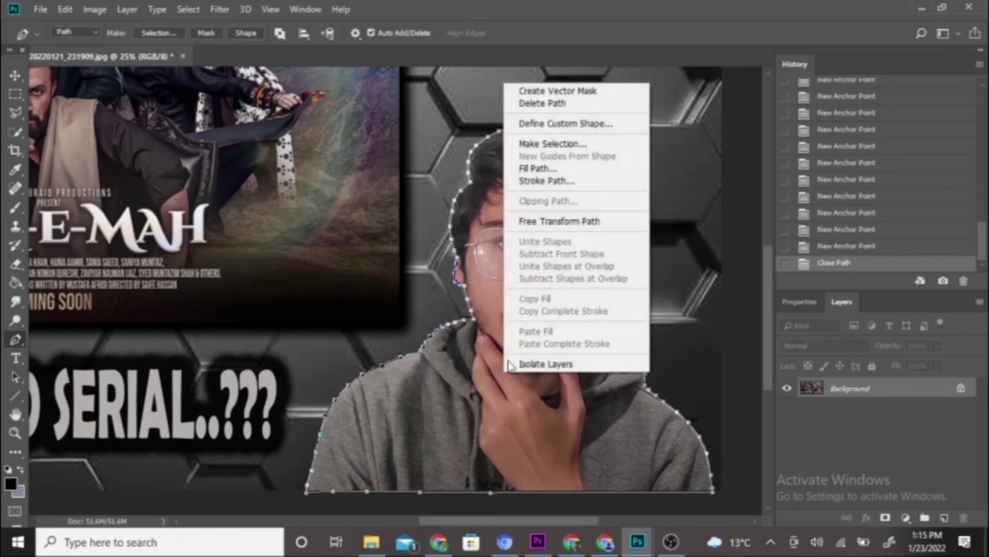
click(576, 143)
click(559, 130)
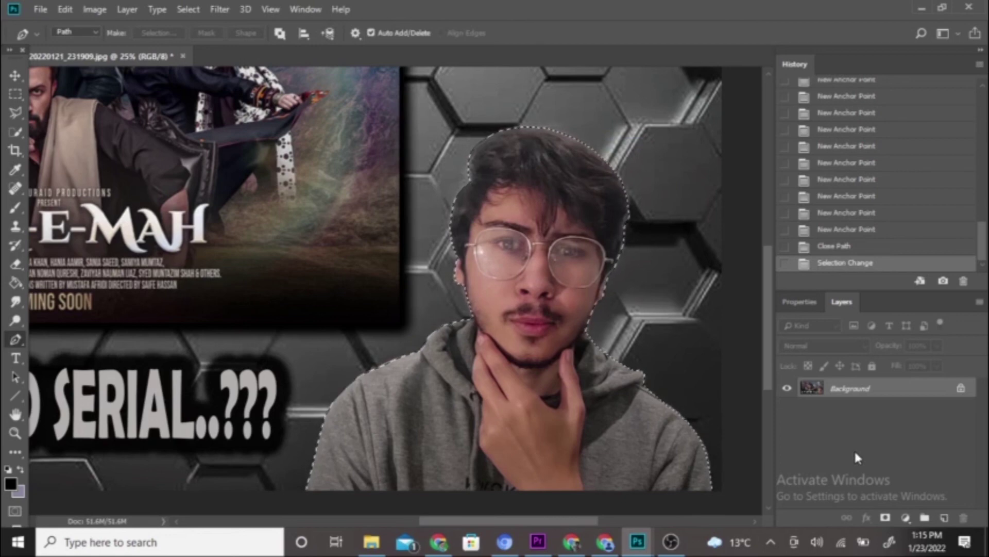
key(ctrl+j)
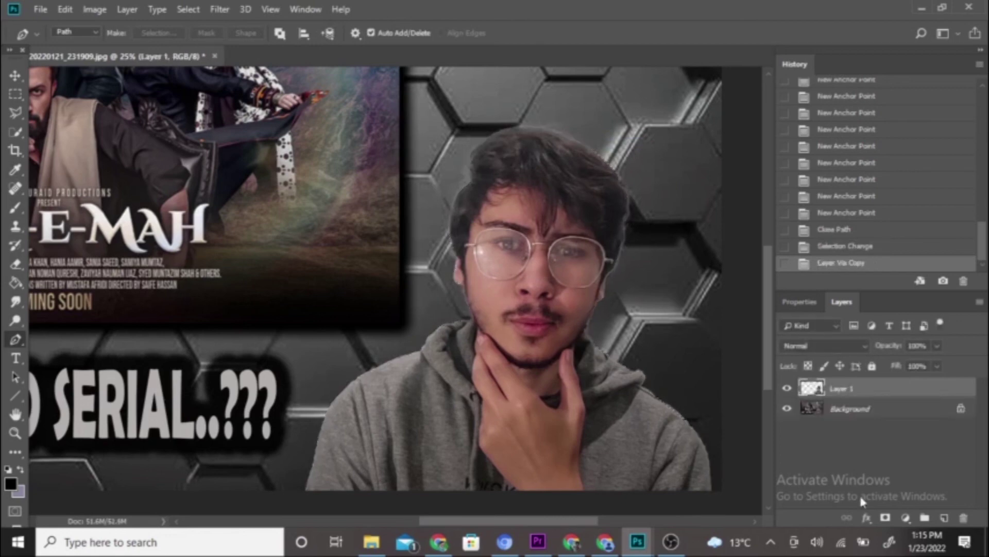
- Preview an Outer Glow on Layer 1, cancel it, and float the document window
click(867, 518)
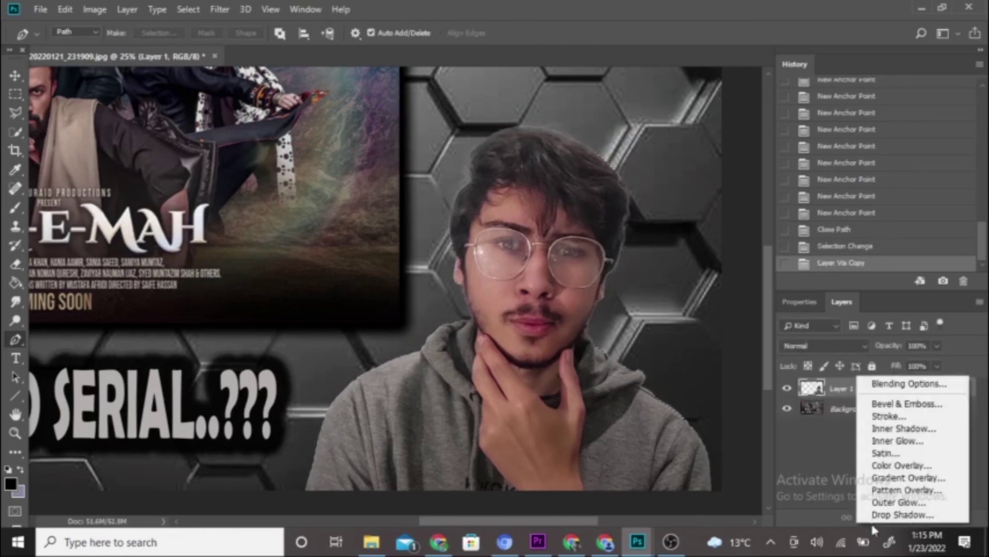
click(894, 503)
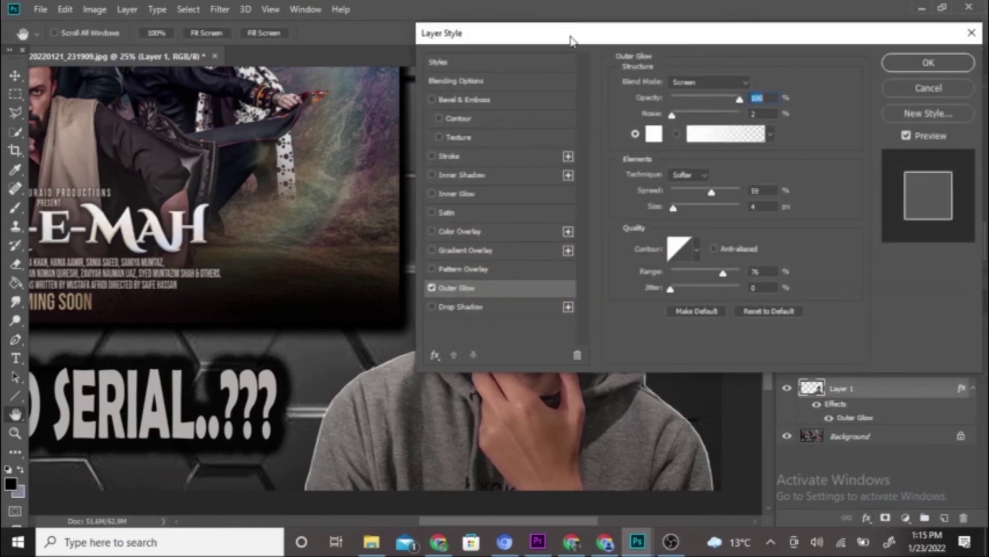
drag(570, 40, 301, 82)
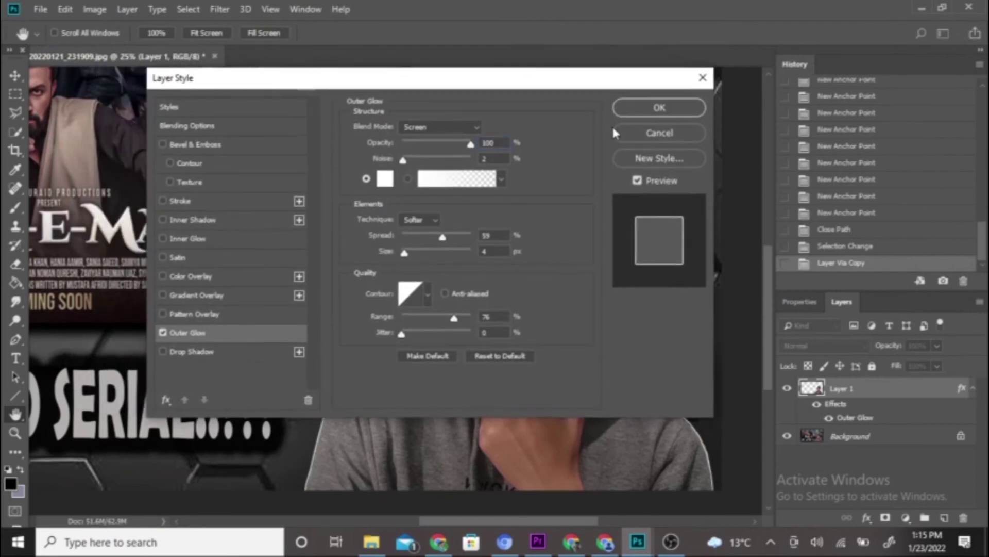
click(658, 133)
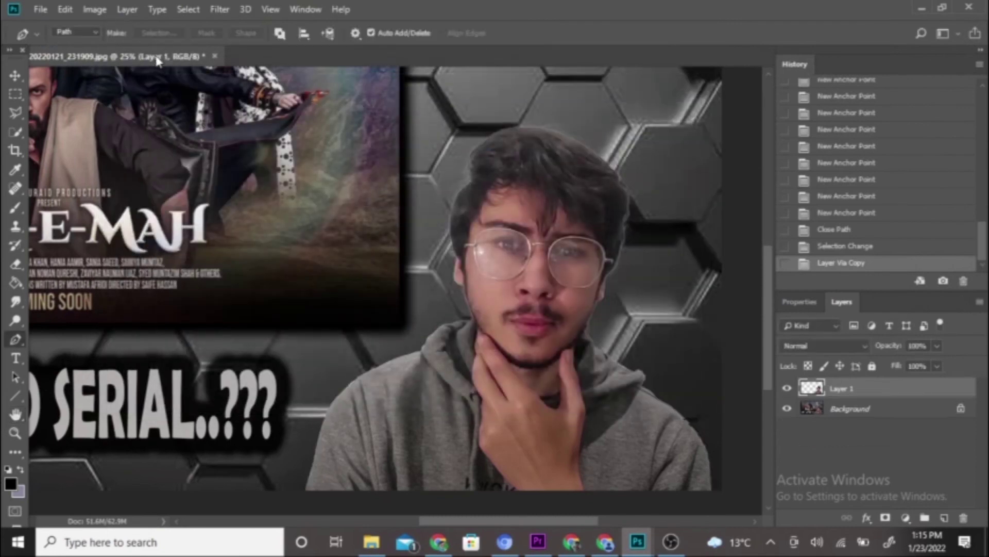
drag(157, 60, 204, 75)
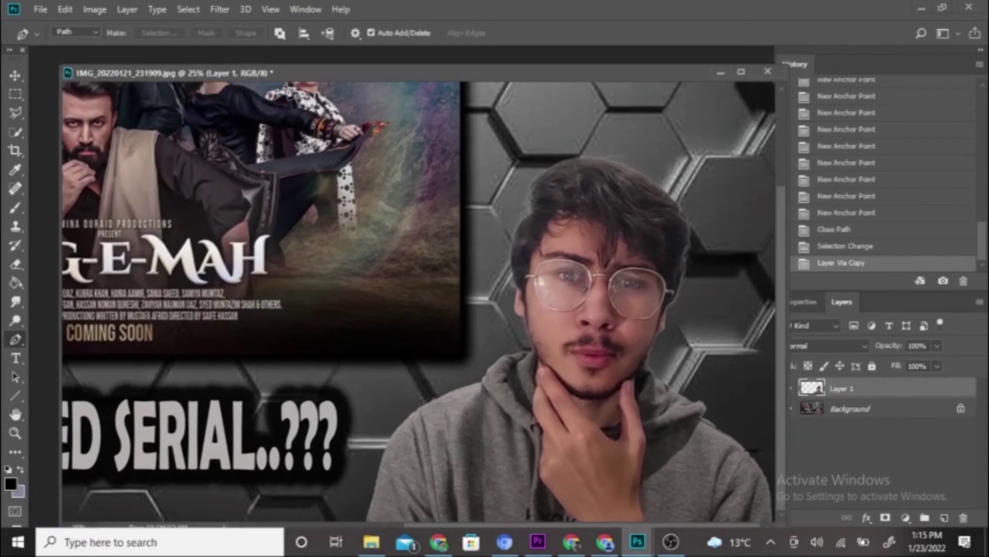
drag(284, 72, 270, 61)
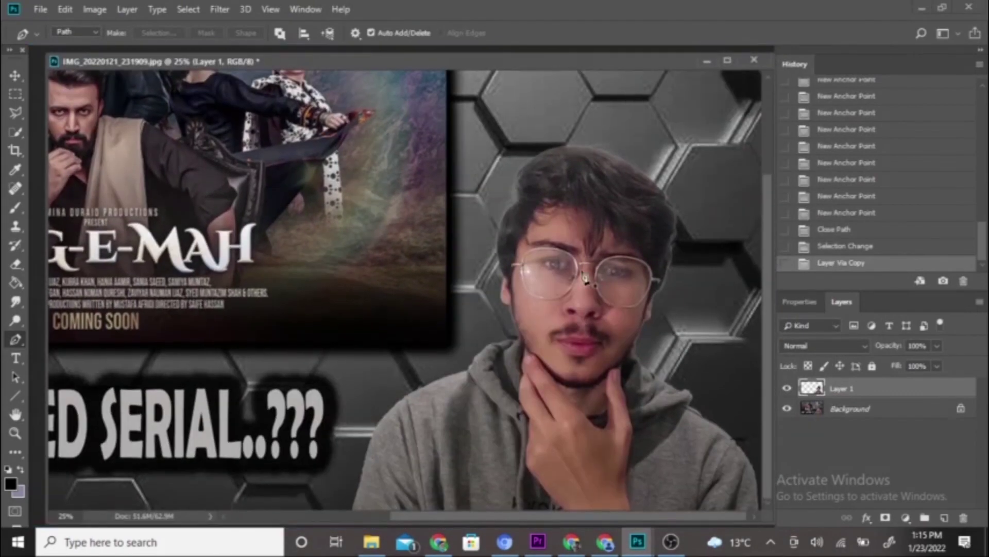
- Reload the person's selection and apply a white Outer Glow with 55% spread and 20 px size
ctrl+click(818, 390)
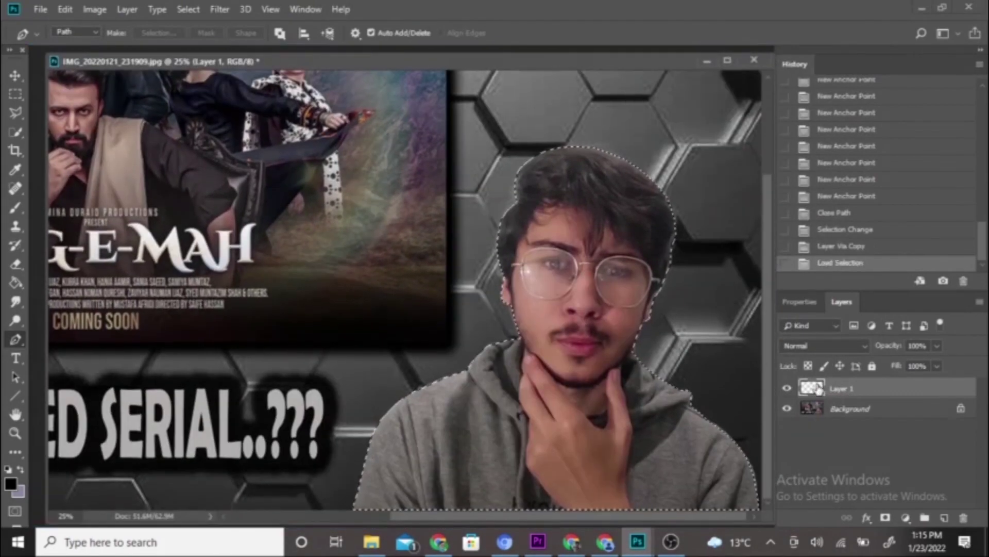
click(868, 516)
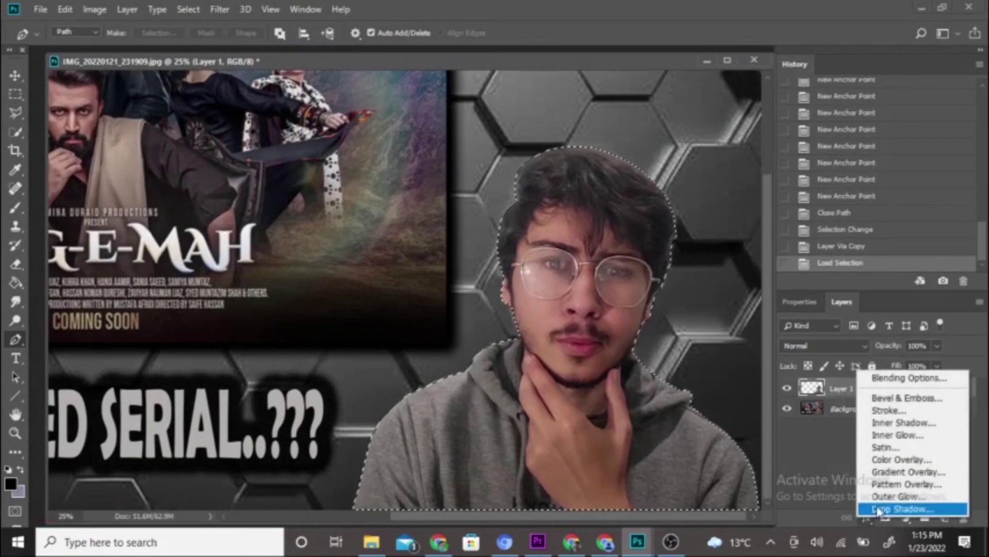
click(882, 495)
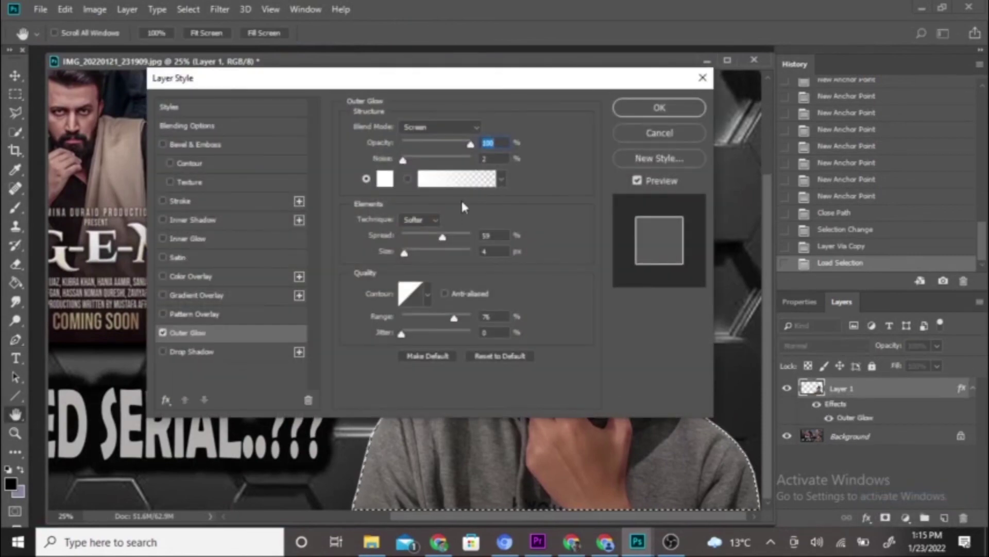
drag(417, 86, 290, 65)
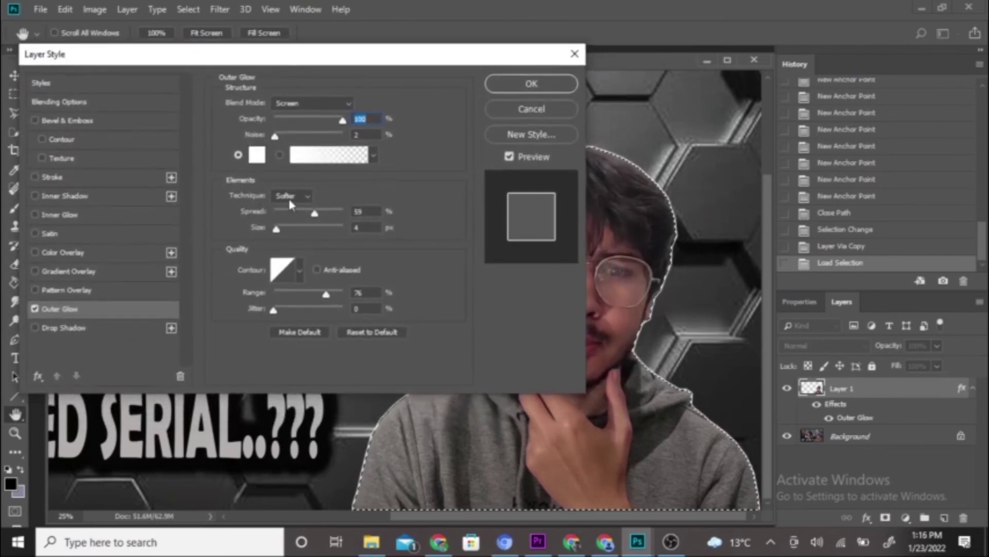
drag(314, 213, 285, 235)
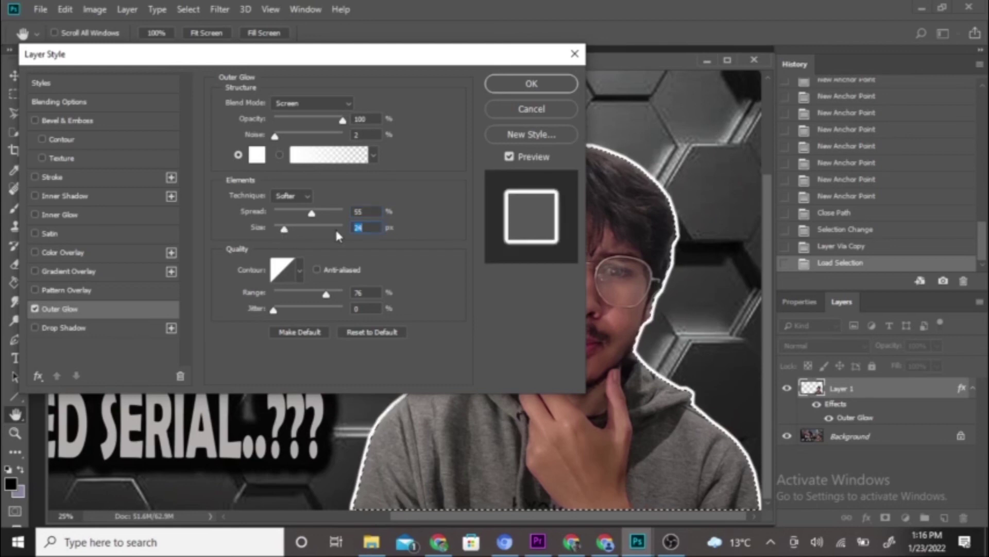
text(20)
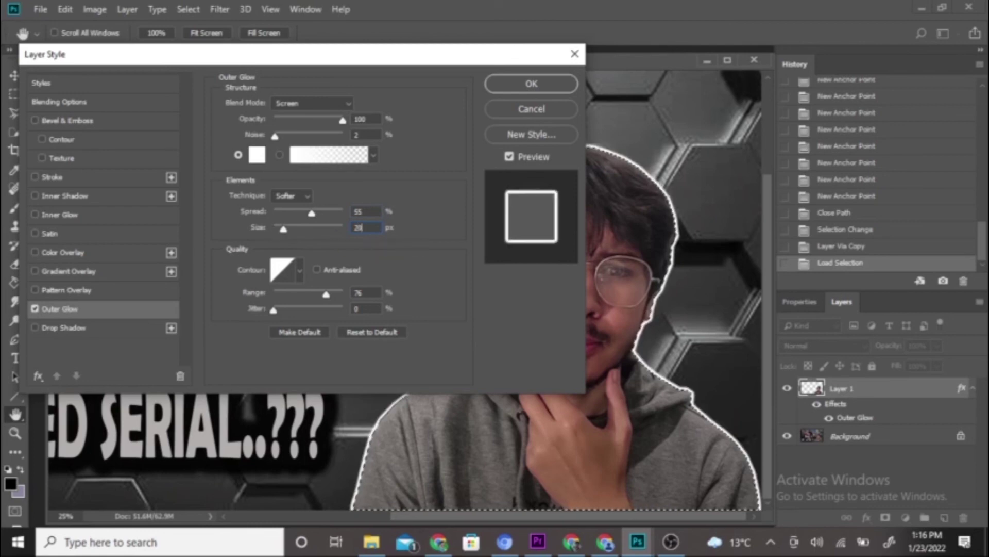
click(532, 84)
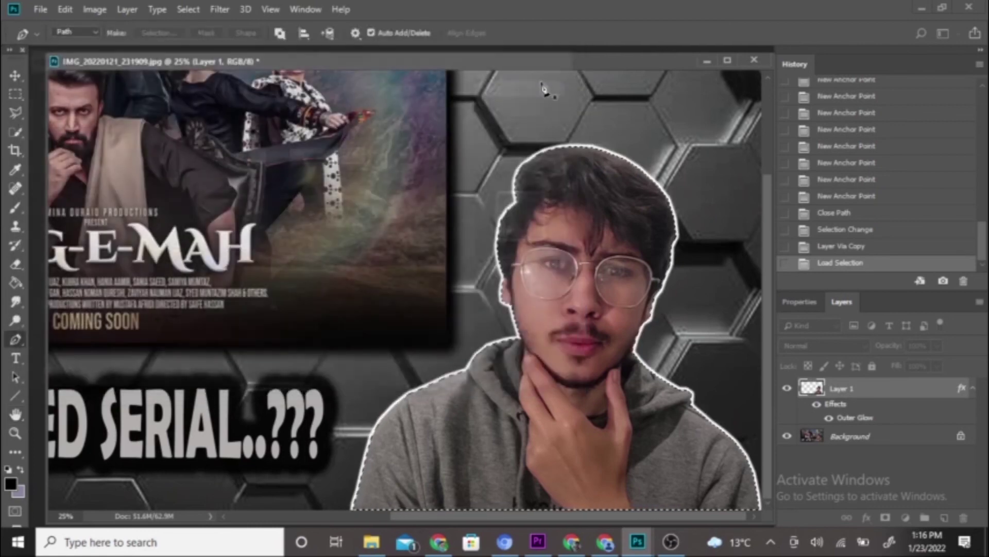
click(15, 94)
- Deselect, zoom out to 16.7%, and reposition the window to show the full thumbnail
key(ctrl+d)
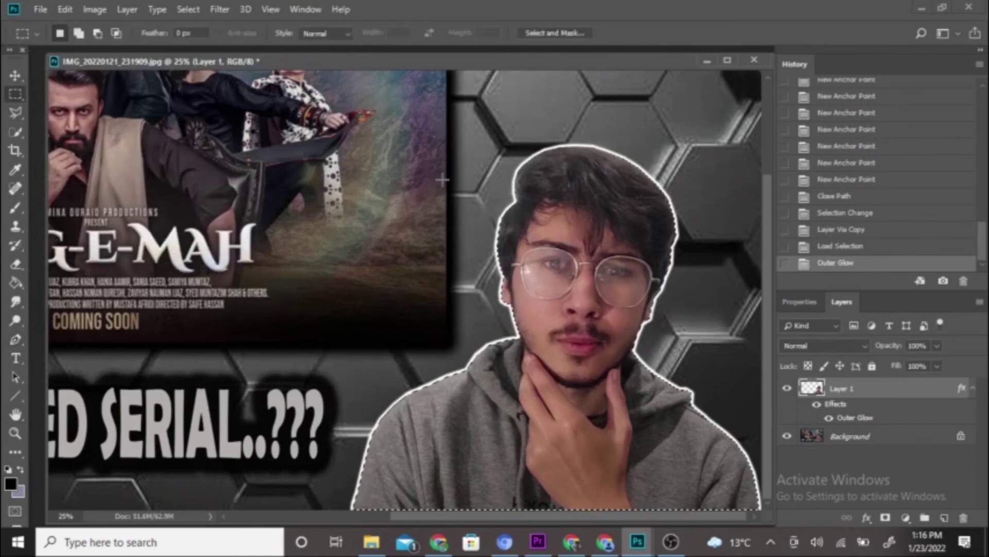
click(13, 439)
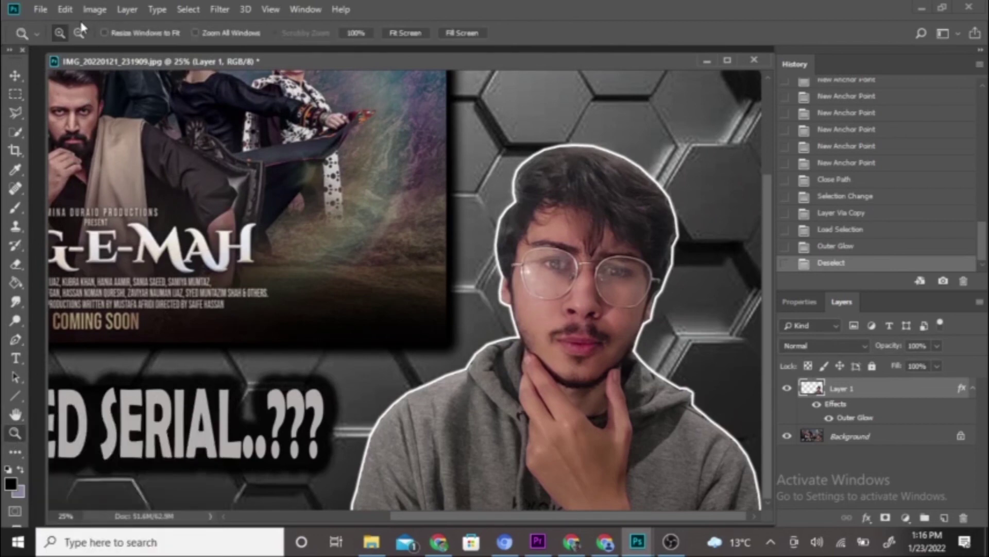
alt+click(268, 245)
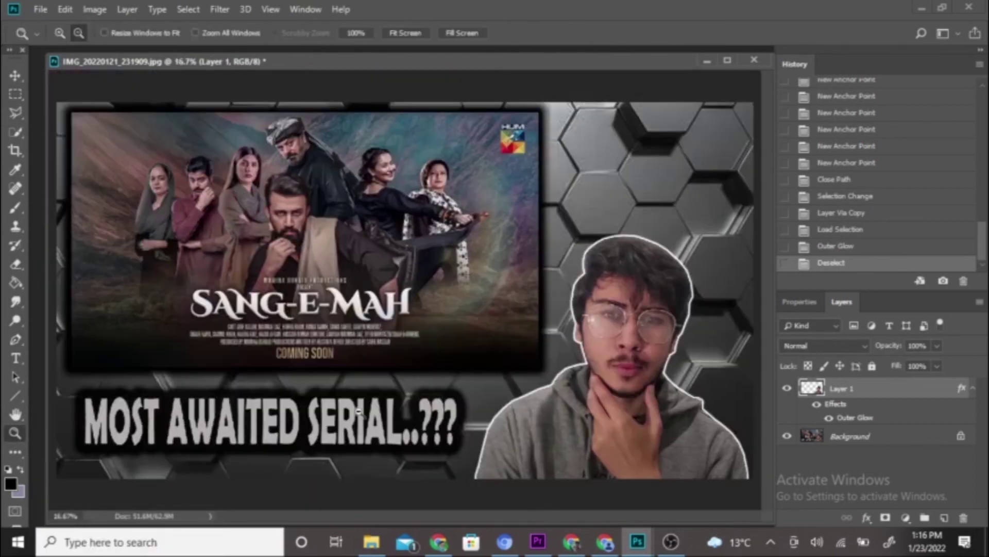
drag(394, 66, 323, 49)
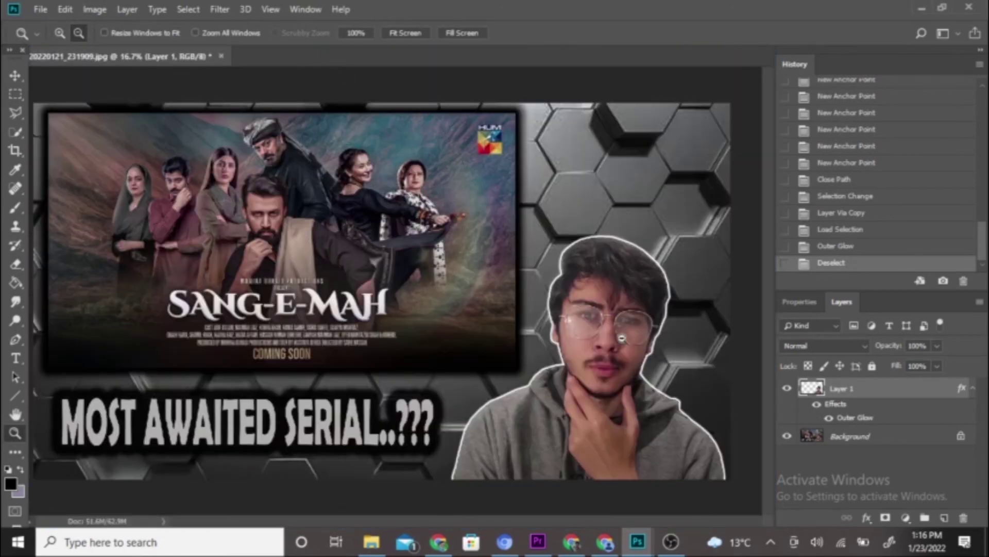